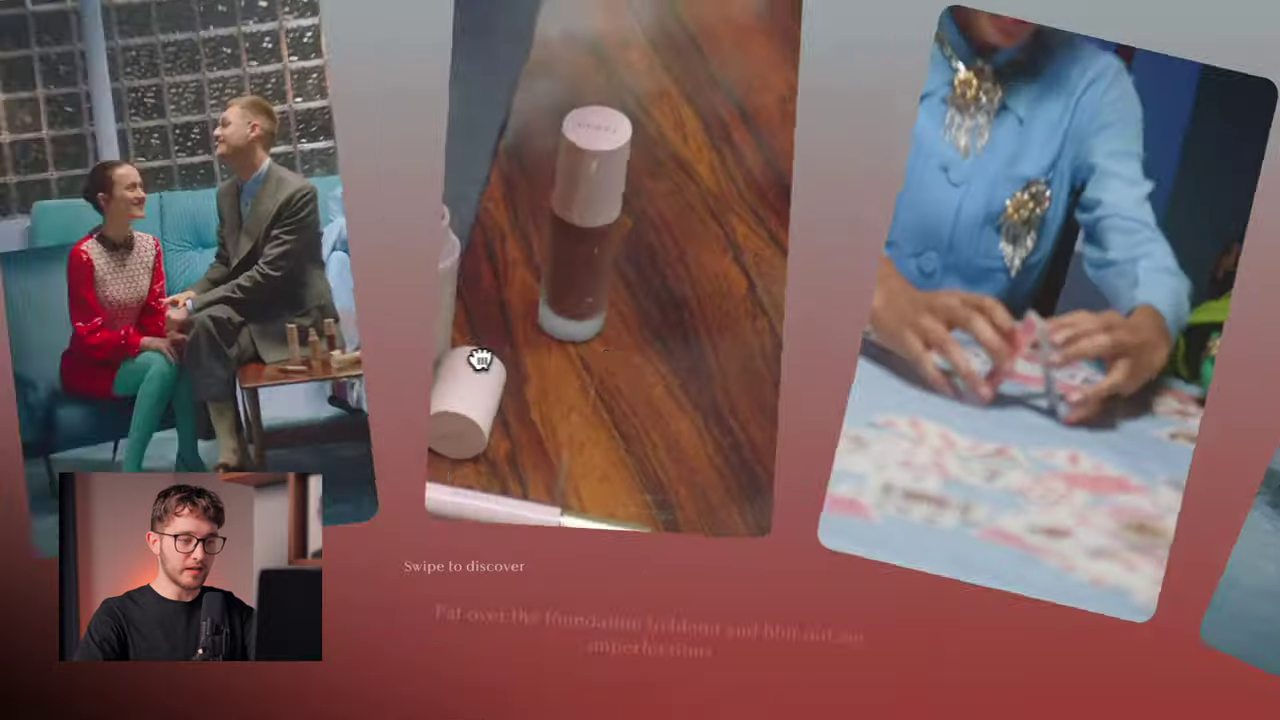
# Examine the reference arc carousels, moving back and forth through their cards to see how they rotate and change
pyautogui.moveTo(885, 362); pyautogui.dragTo(394, 383)
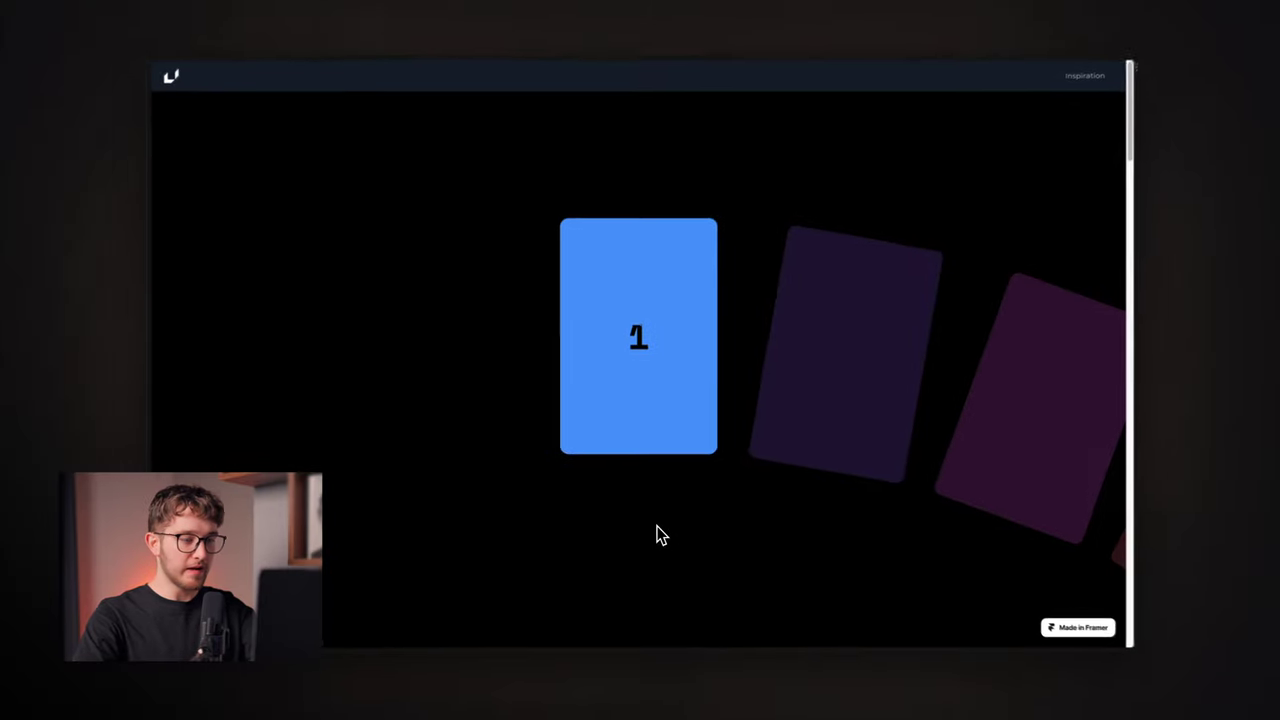
pyautogui.scroll(-10, 680, 543)
pyautogui.scroll(-5, 657, 532)
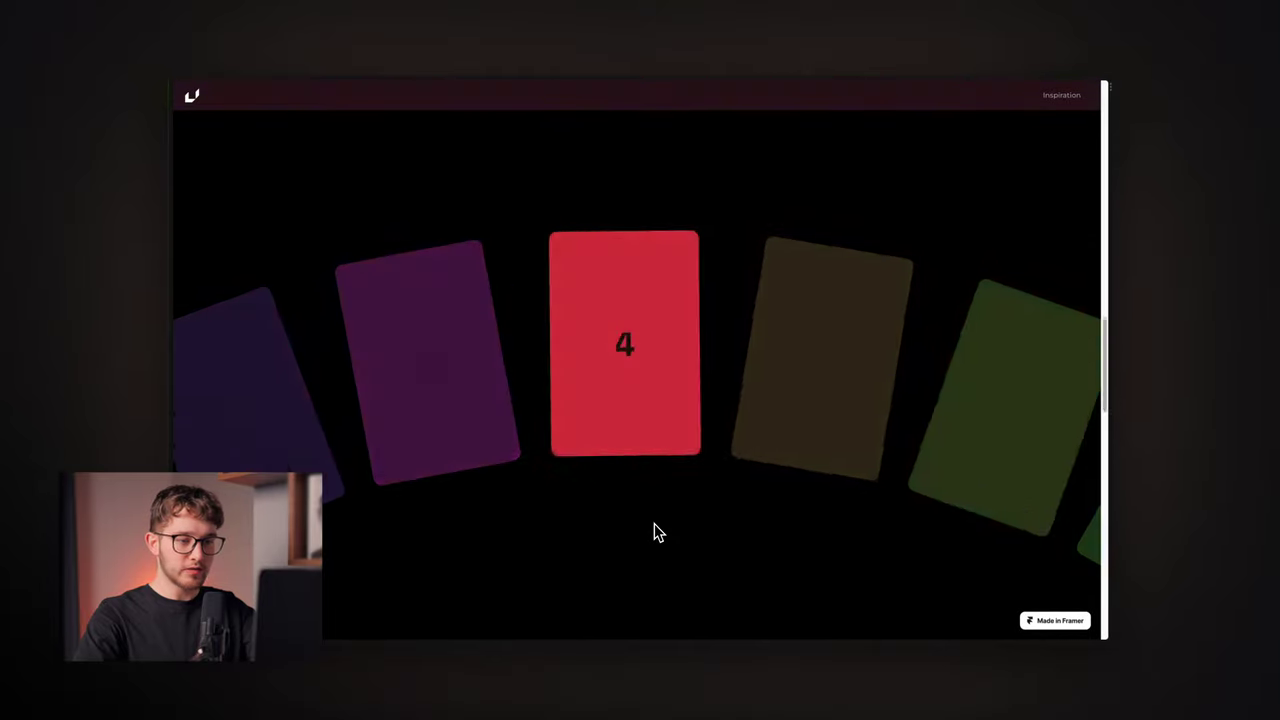
pyautogui.scroll(5, 657, 532)
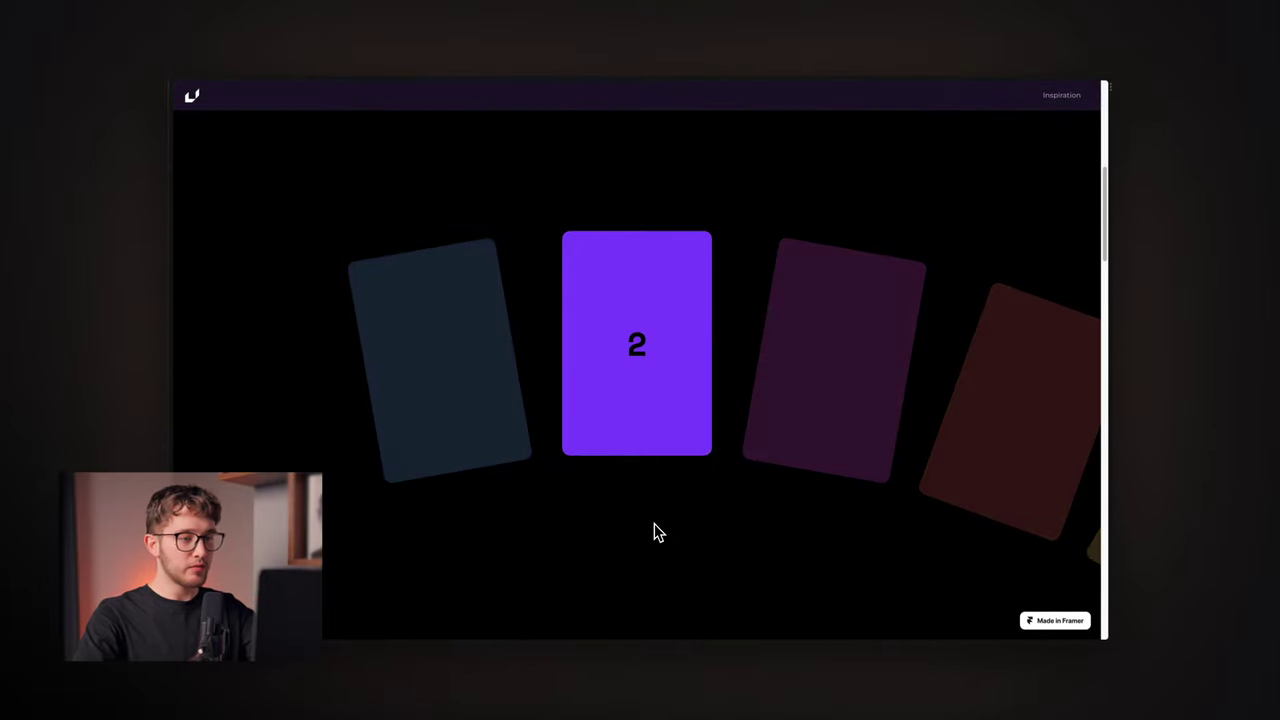
pyautogui.scroll(-4, 657, 532)
pyautogui.scroll(6, 657, 532)
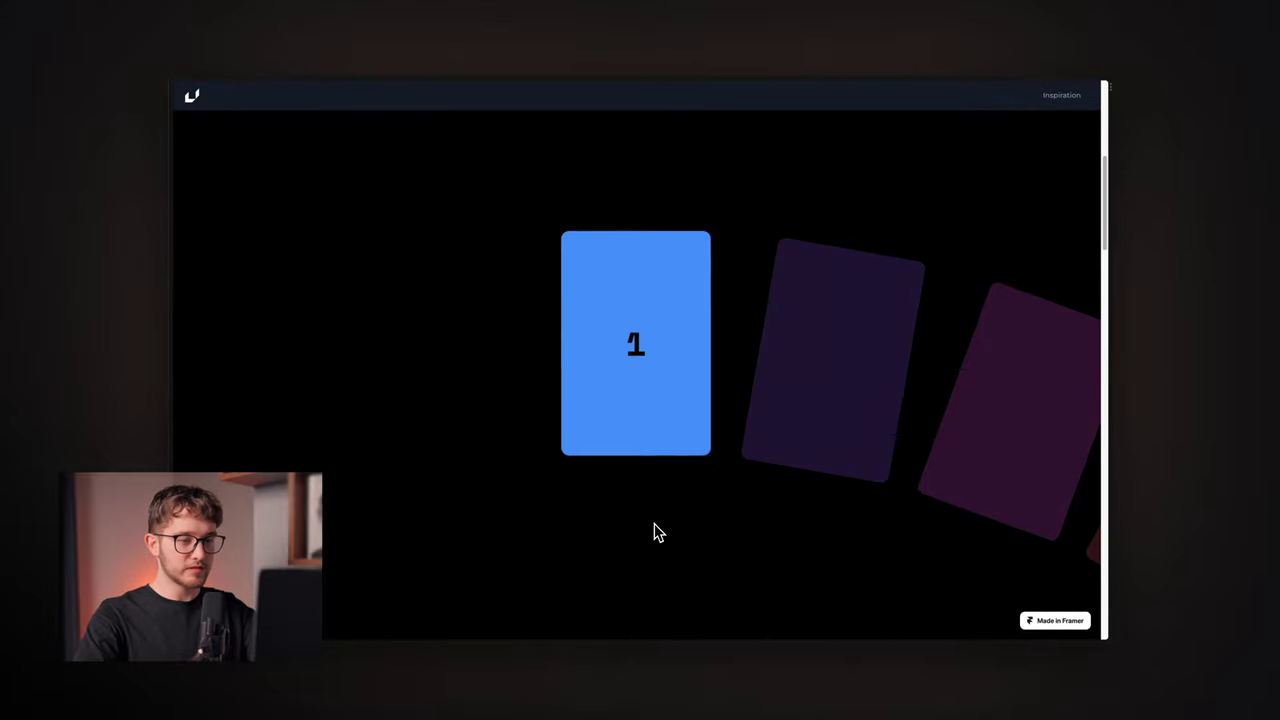
pyautogui.scroll(-5, 657, 532)
pyautogui.scroll(2, 657, 532)
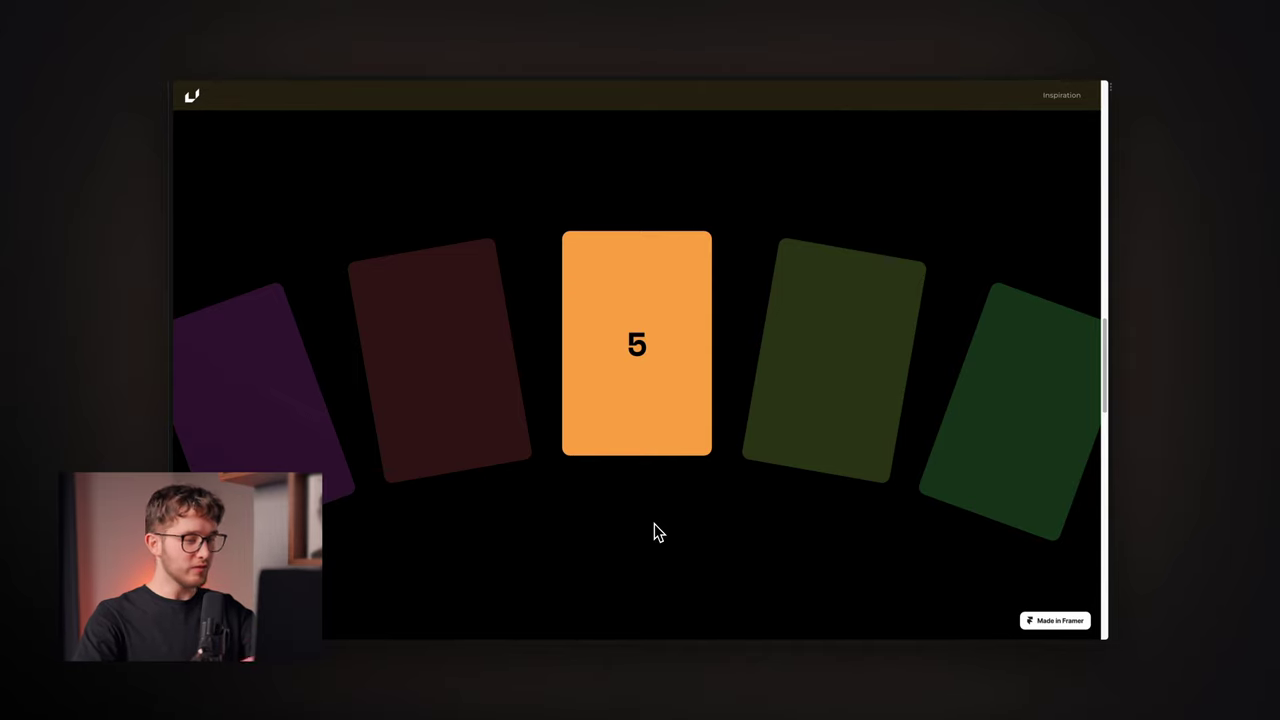
pyautogui.scroll(1, 657, 532)
pyautogui.scroll(-2, 657, 532)
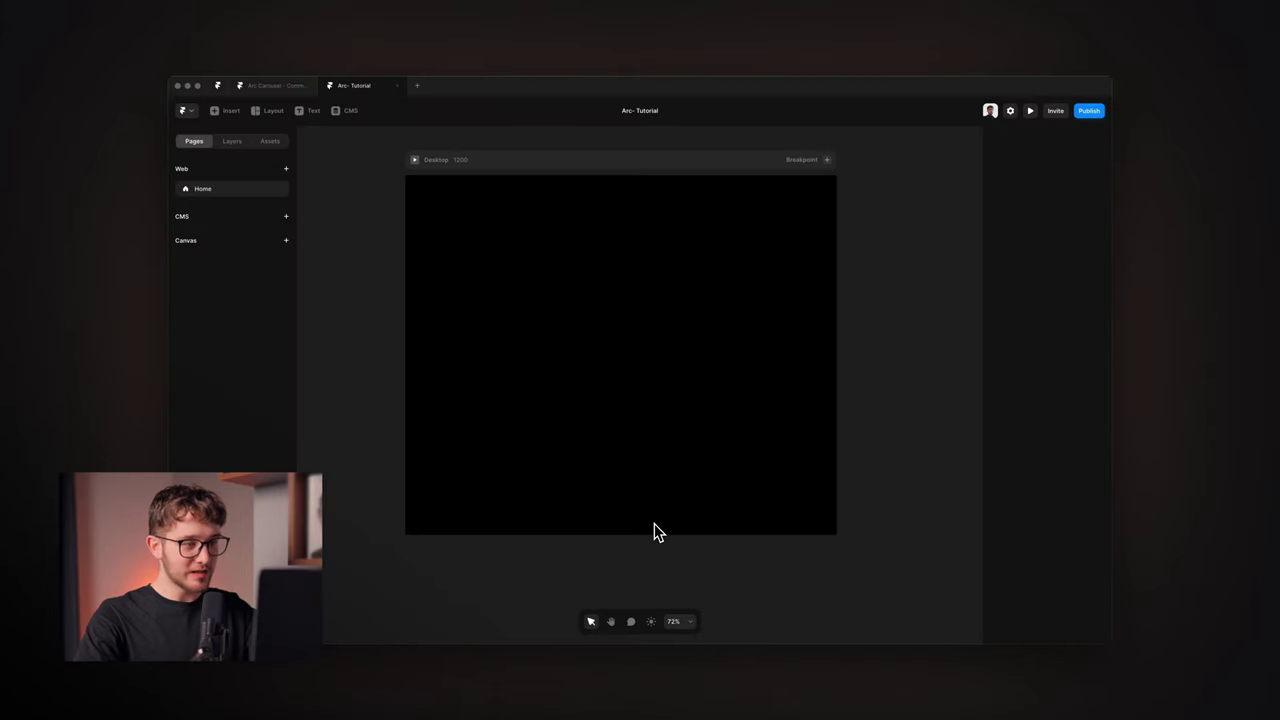
# Add a vertical stack layout with a gap of 0 to the Desktop breakpoint and check its fill colour
pyautogui.scroll(1, 489, 330)
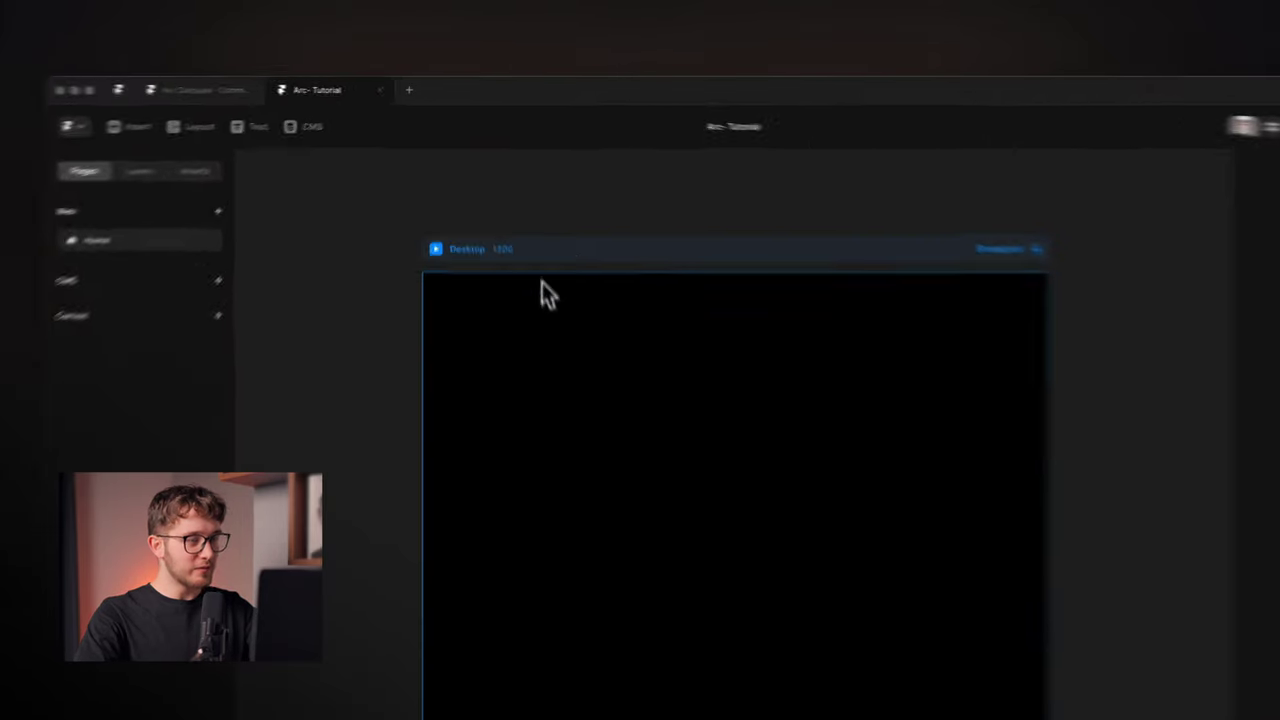
pyautogui.click(523, 195)
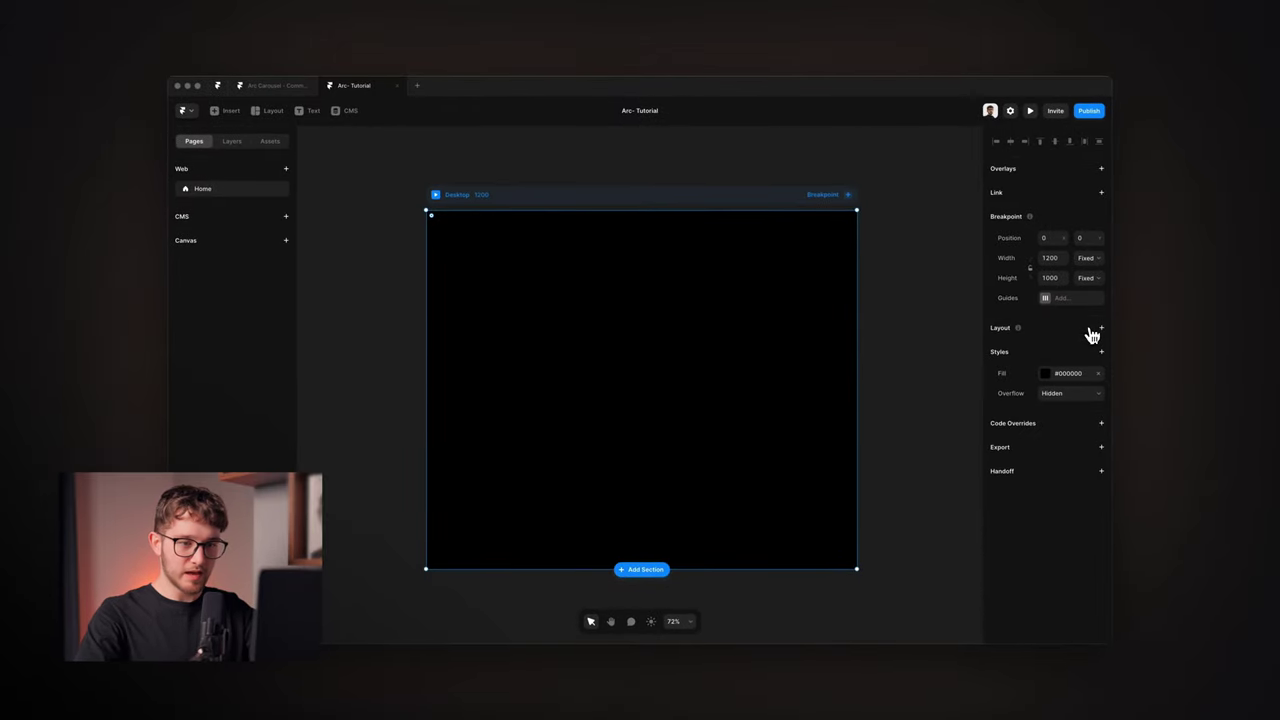
pyautogui.click(1100, 329)
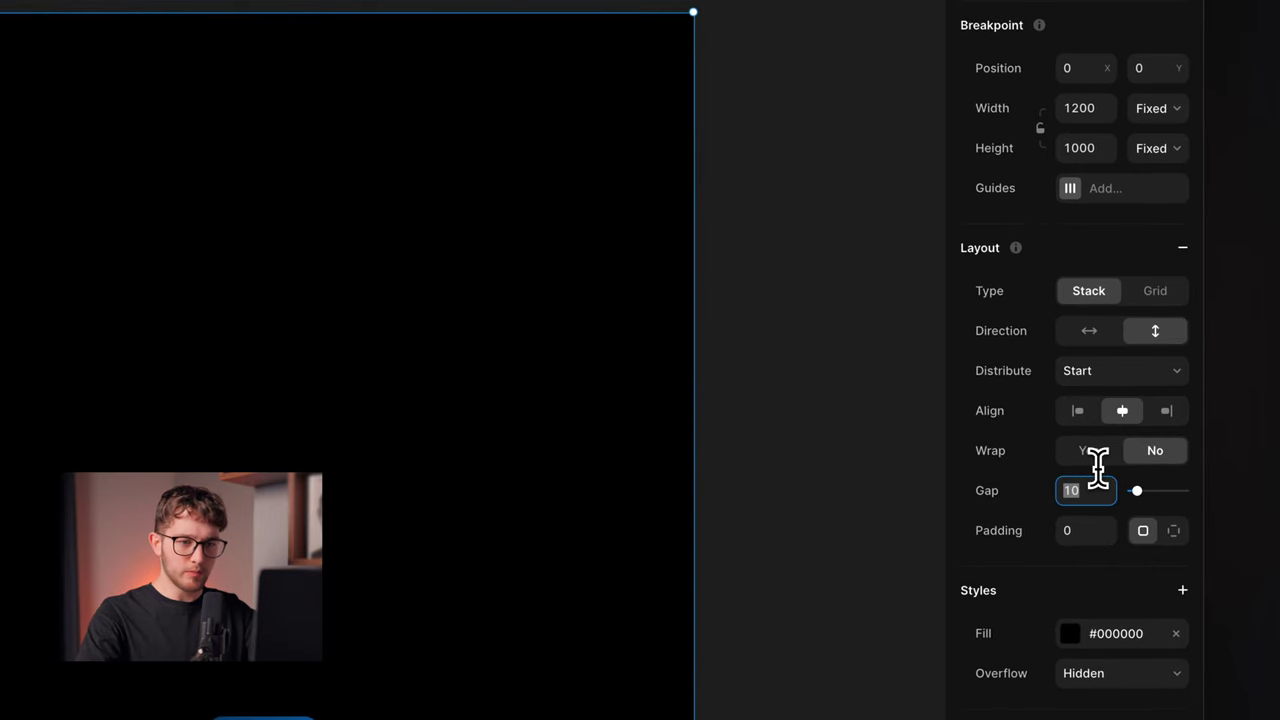
pyautogui.click(1010, 352)
pyautogui.click(1078, 370)
pyautogui.click(1076, 371)
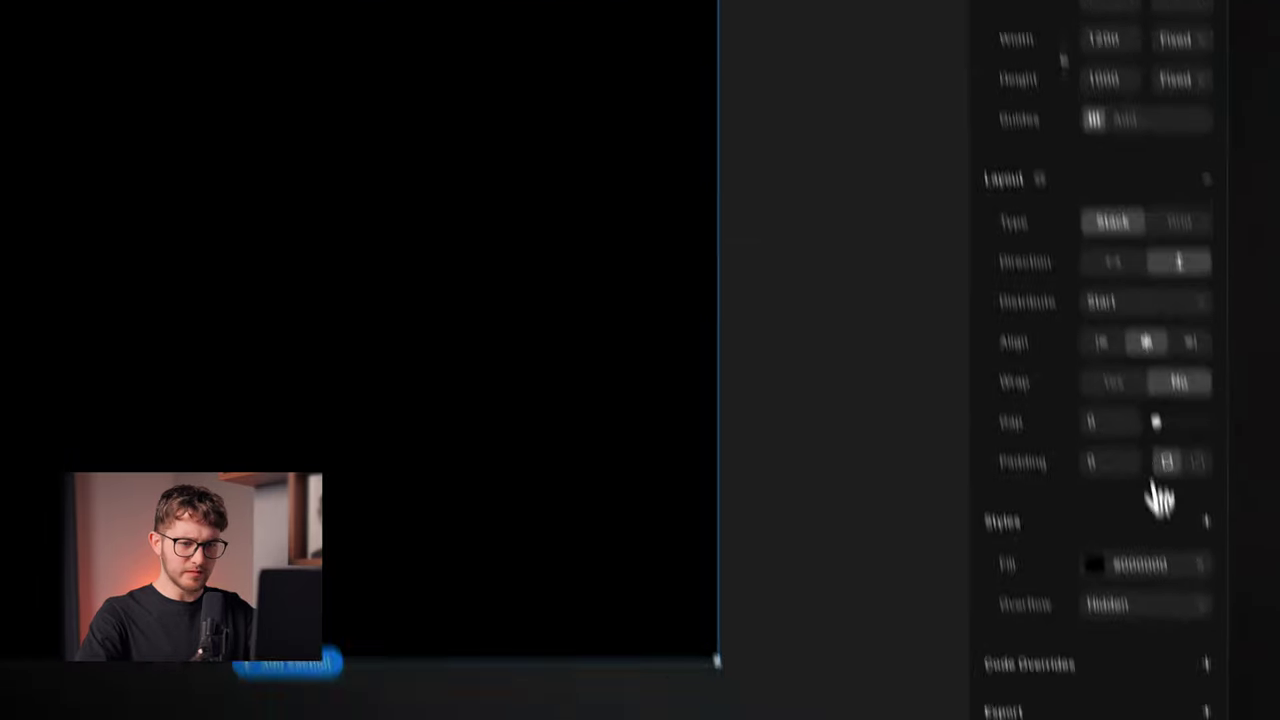
pyautogui.click(1095, 564)
pyautogui.moveTo(828, 405); pyautogui.dragTo(630, 563)
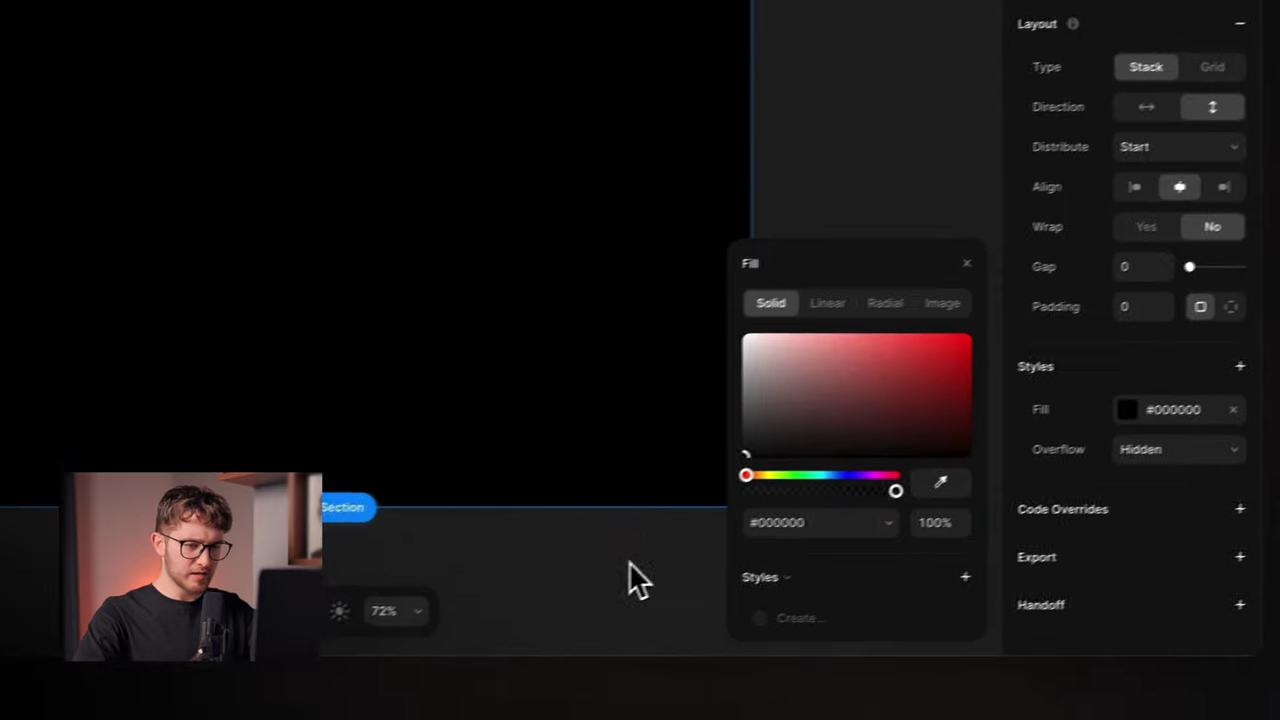
pyautogui.click(875, 285)
# Draw a frame about 728 × 460 inside the Desktop breakpoint
pyautogui.click(200, 207)
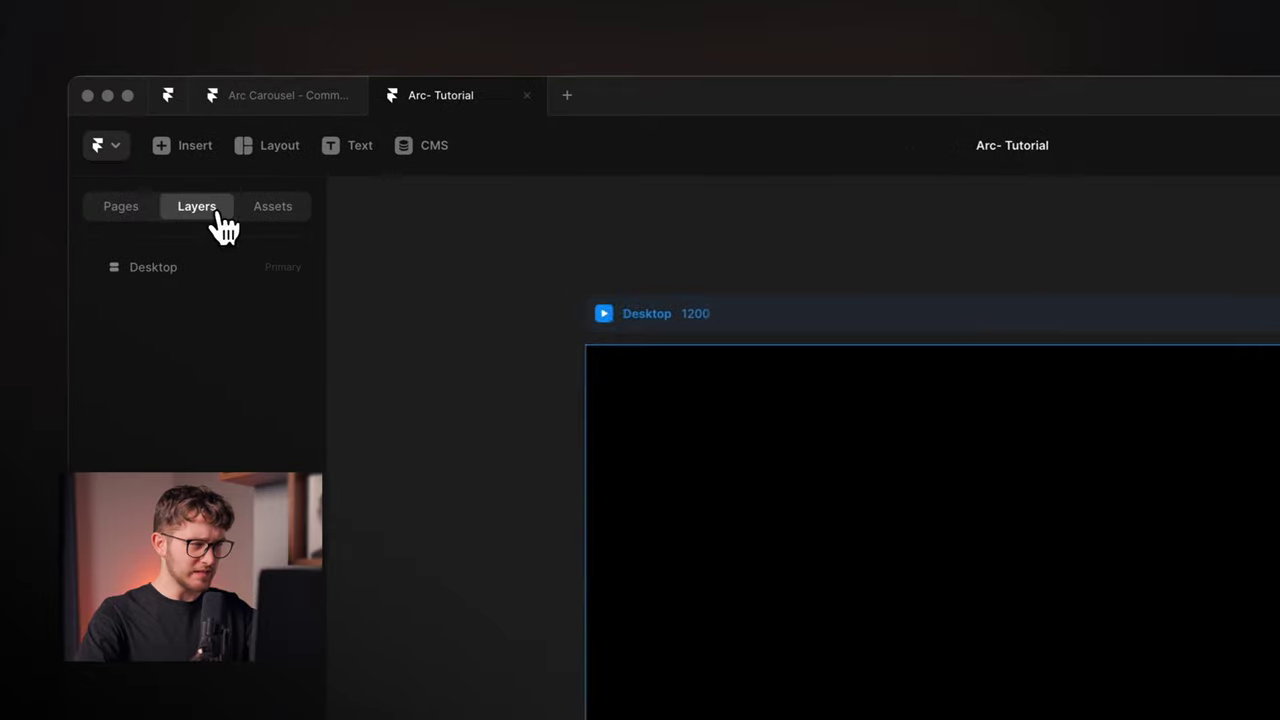
pyautogui.click(205, 268)
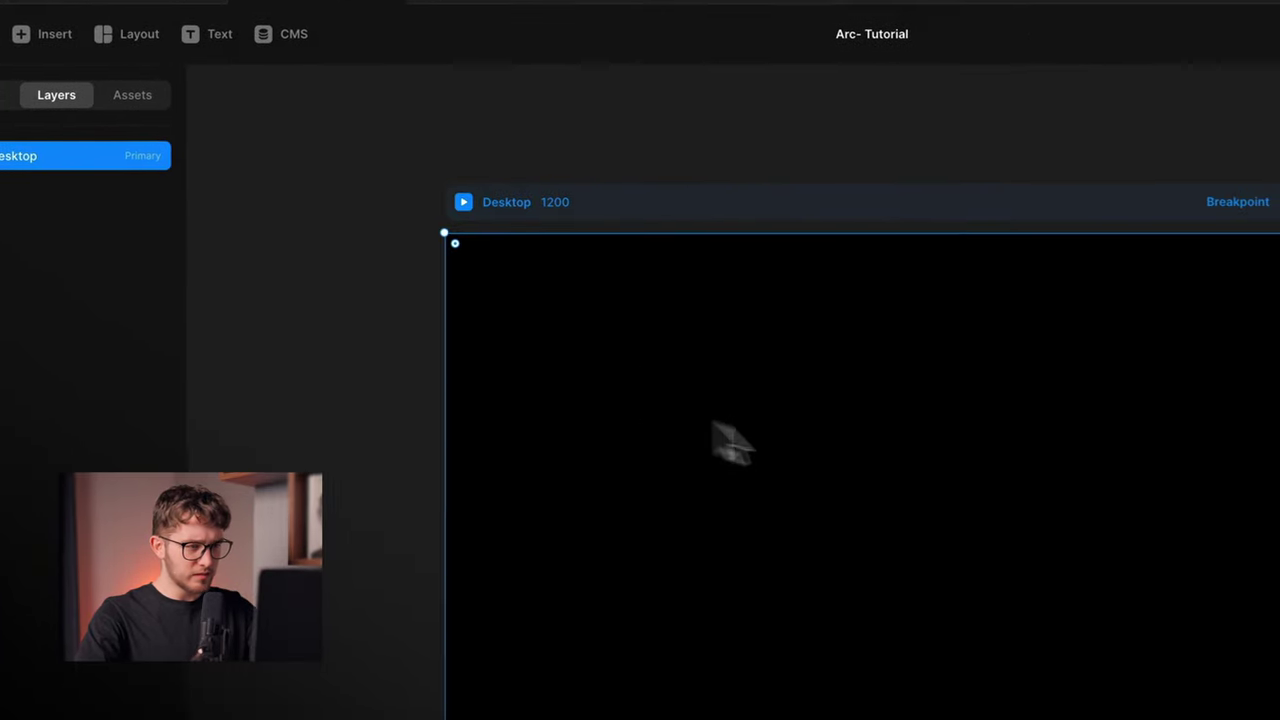
pyautogui.press('f')
pyautogui.moveTo(758, 447); pyautogui.dragTo(984, 585)
pyautogui.moveTo(830, 470); pyautogui.dragTo(1127, 662)
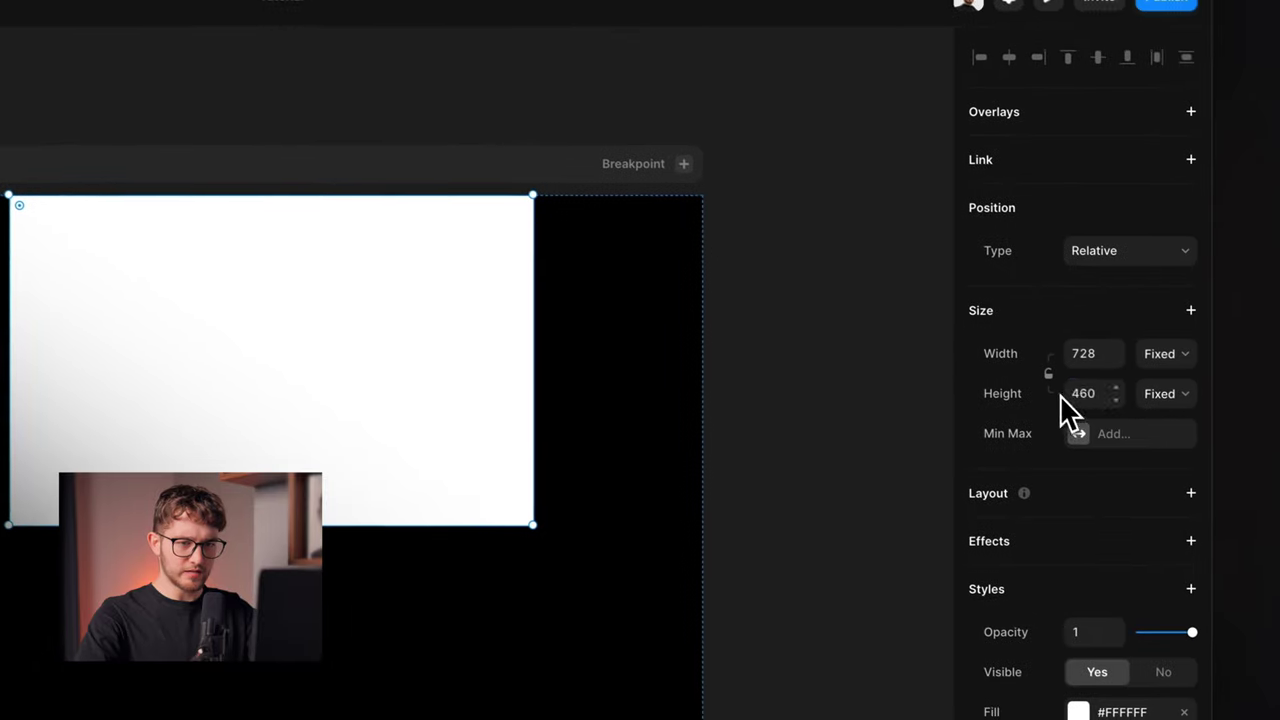
# Set the new frame's height to 100vh and its width to Fill (1fr)
pyautogui.click(1062, 397)
pyautogui.write('10')
pyautogui.press('Return')
pyautogui.click(1148, 352)
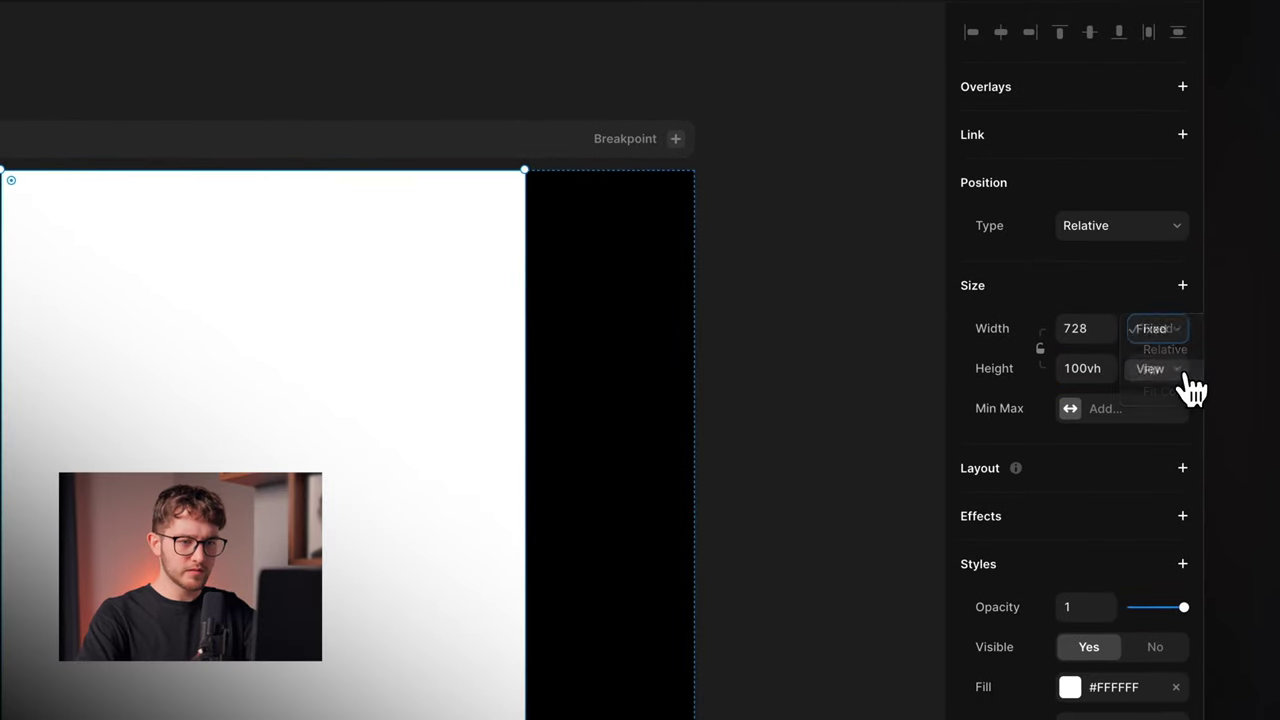
pyautogui.click(1187, 372)
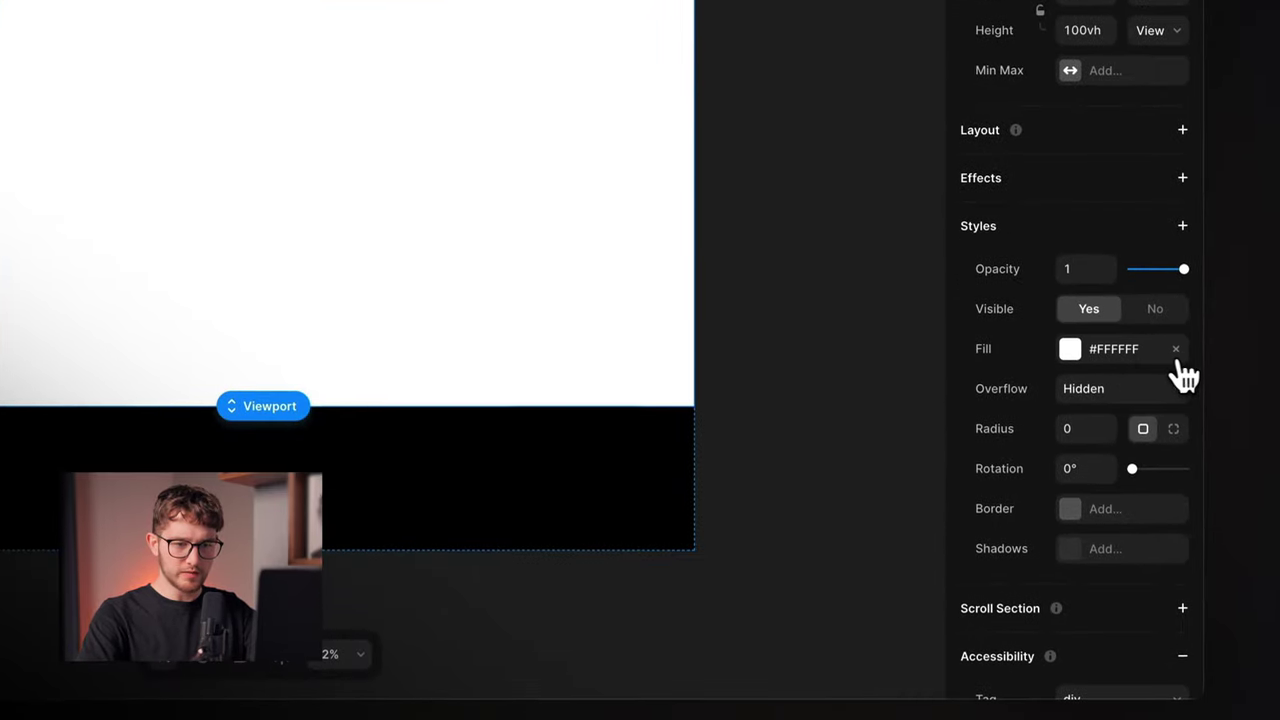
# Remove the full-viewport frame's white fill and rename its layer as Arc-carousel
pyautogui.click(1176, 352)
pyautogui.doubleClick(249, 206)
pyautogui.write('A')
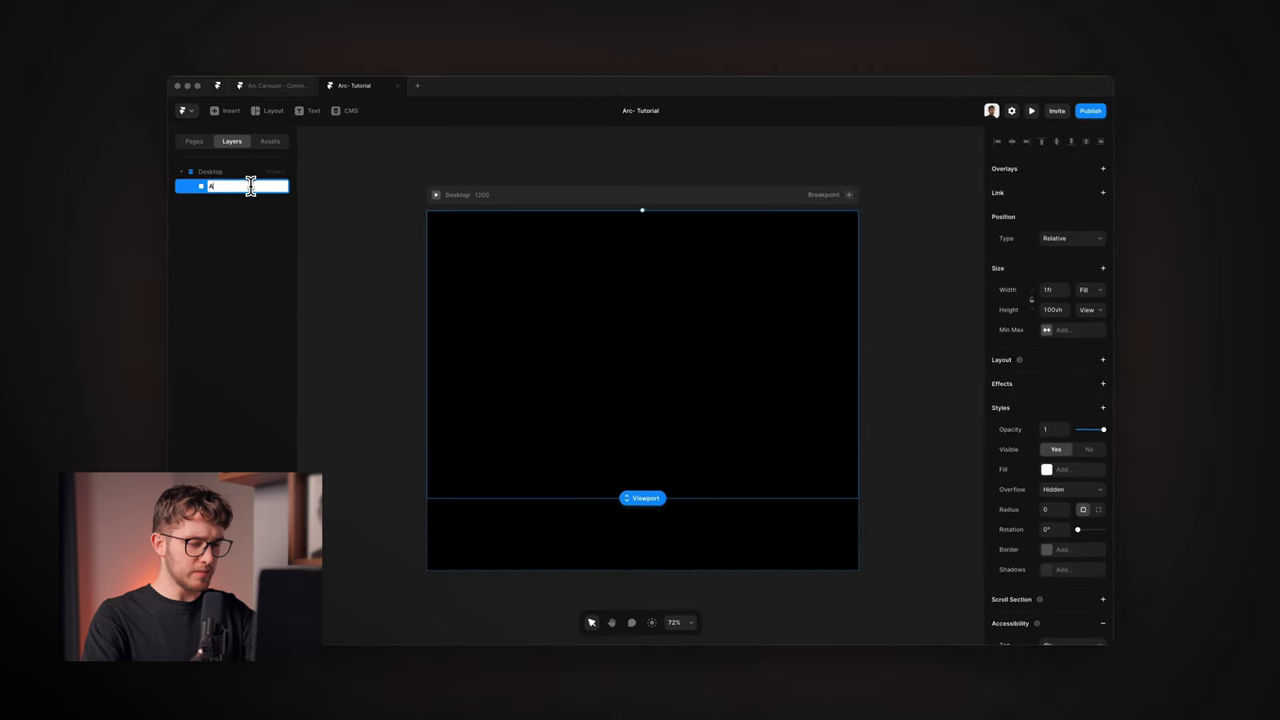
pyautogui.write('rc-carousel')
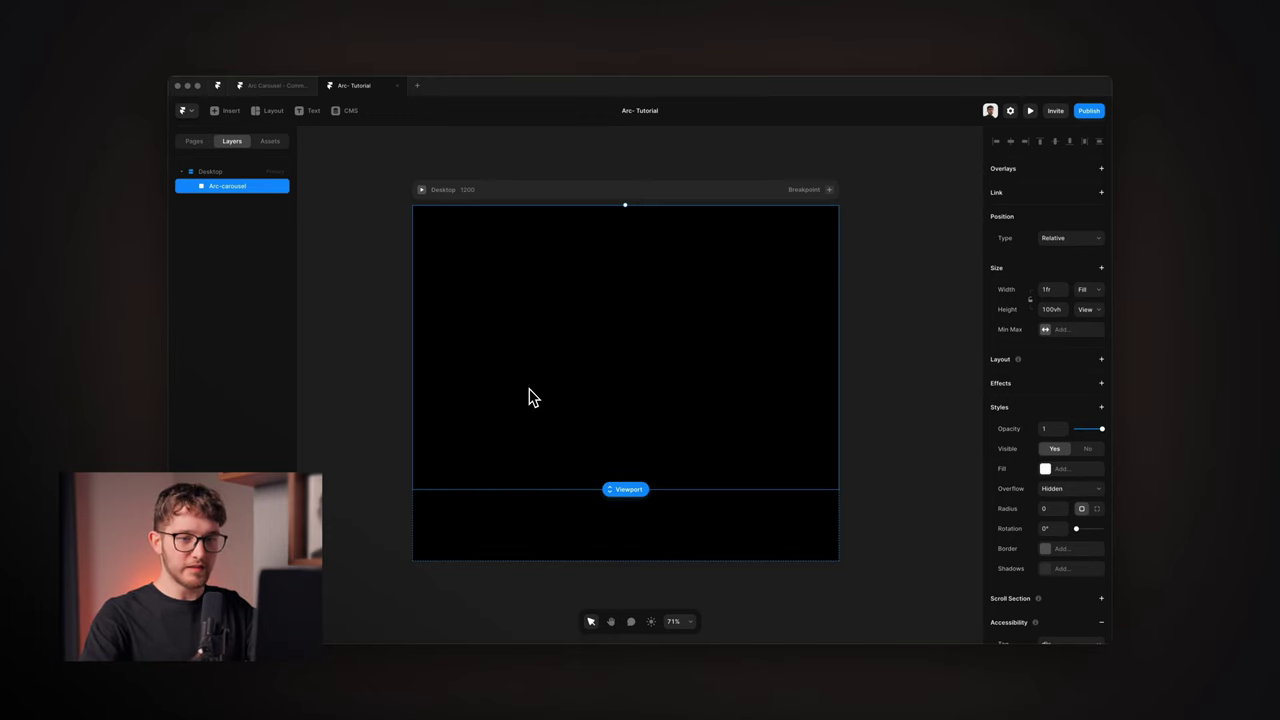
# Set the position type of the Arc-carousel frame to Sticky
pyautogui.click(1048, 239)
pyautogui.click(1041, 249)
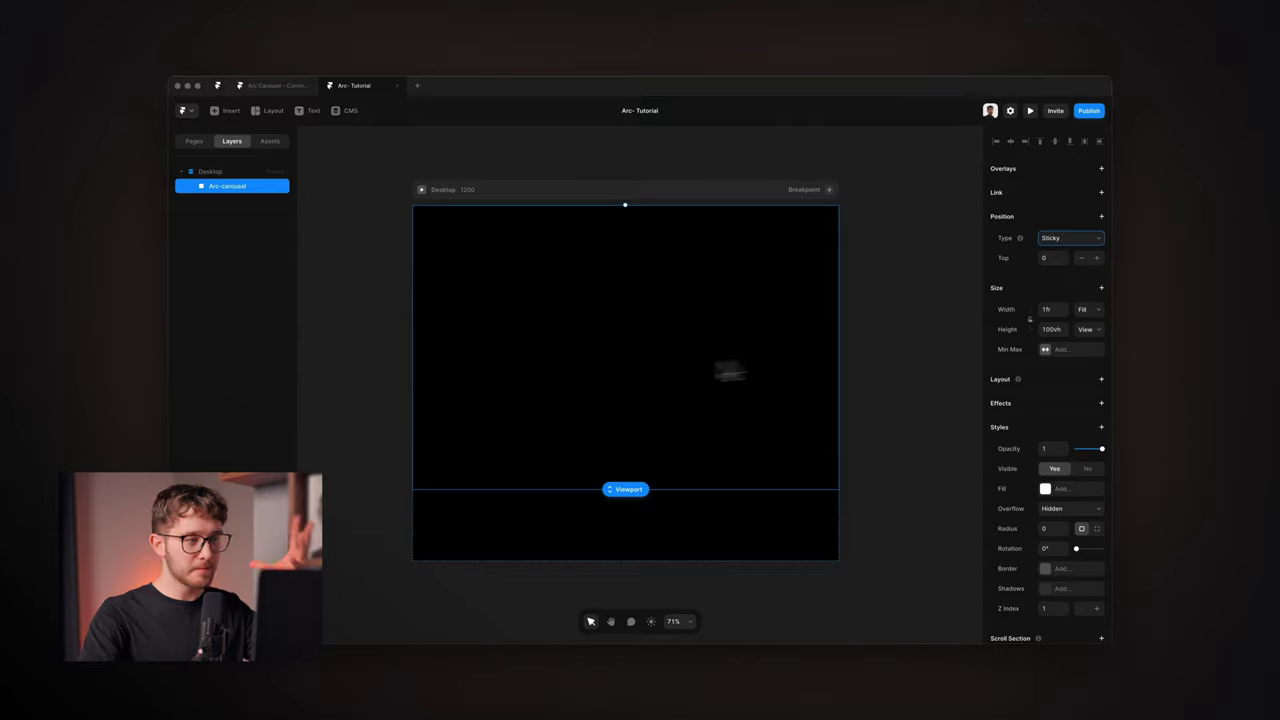
pyautogui.click(1074, 240)
pyautogui.click(1074, 241)
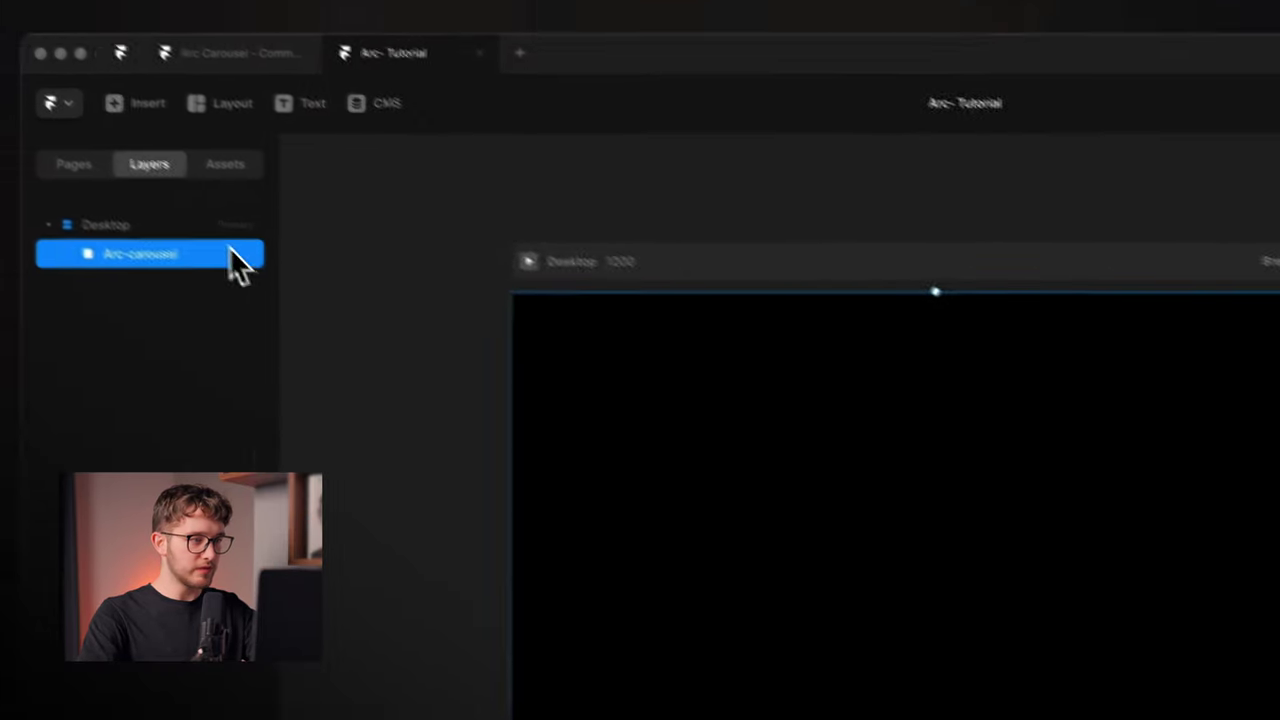
# Change the overflow setting of the Desktop breakpoint so that it is no longer Hidden
pyautogui.click(235, 266)
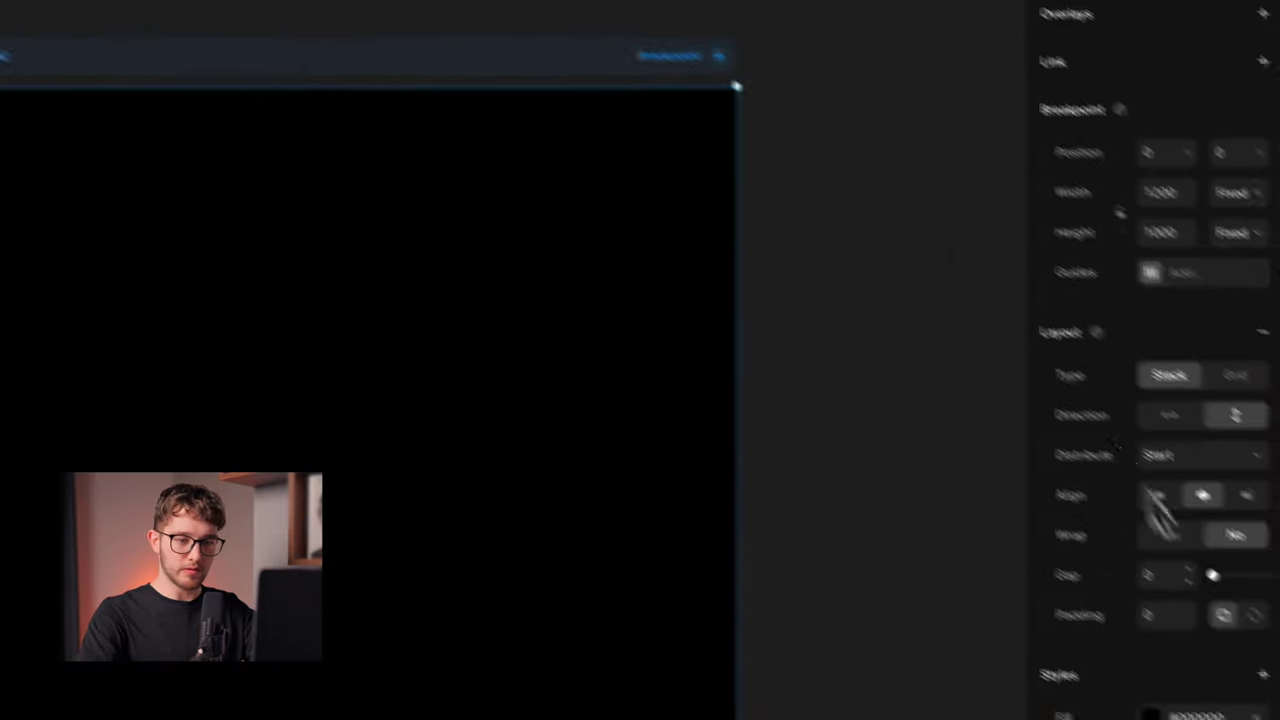
pyautogui.click(1098, 440)
pyautogui.click(1109, 461)
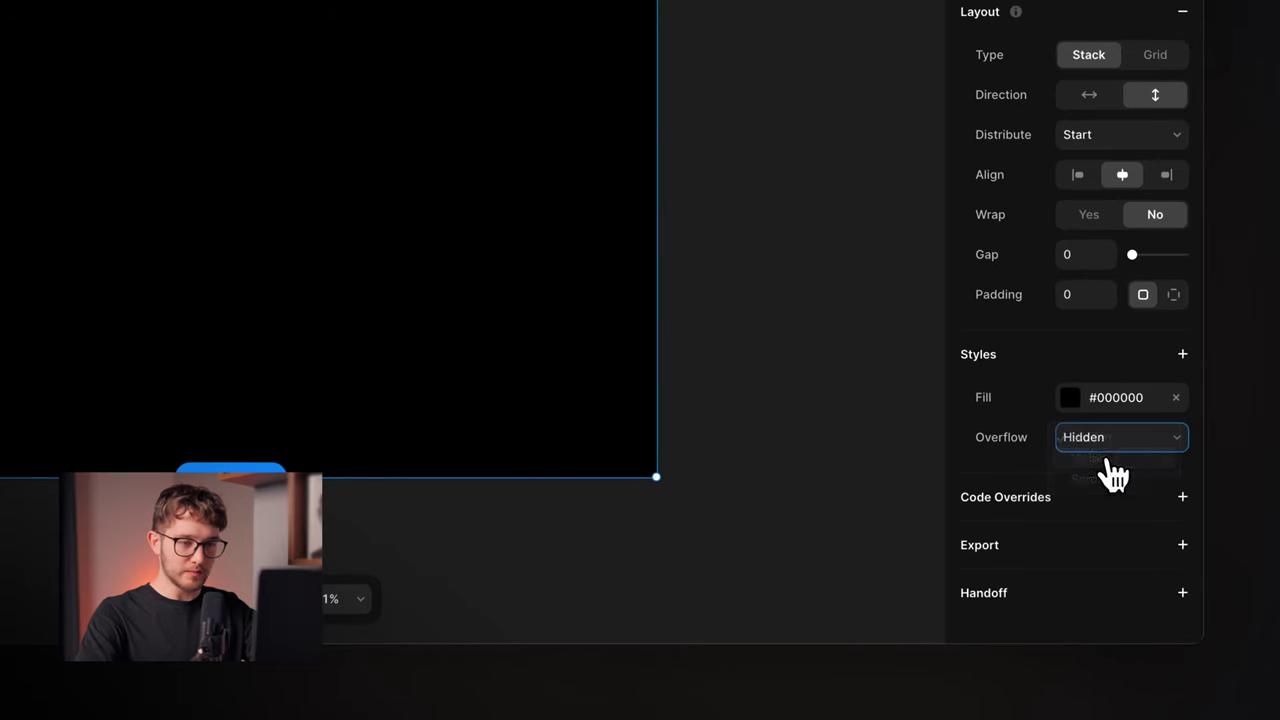
pyautogui.click(573, 268)
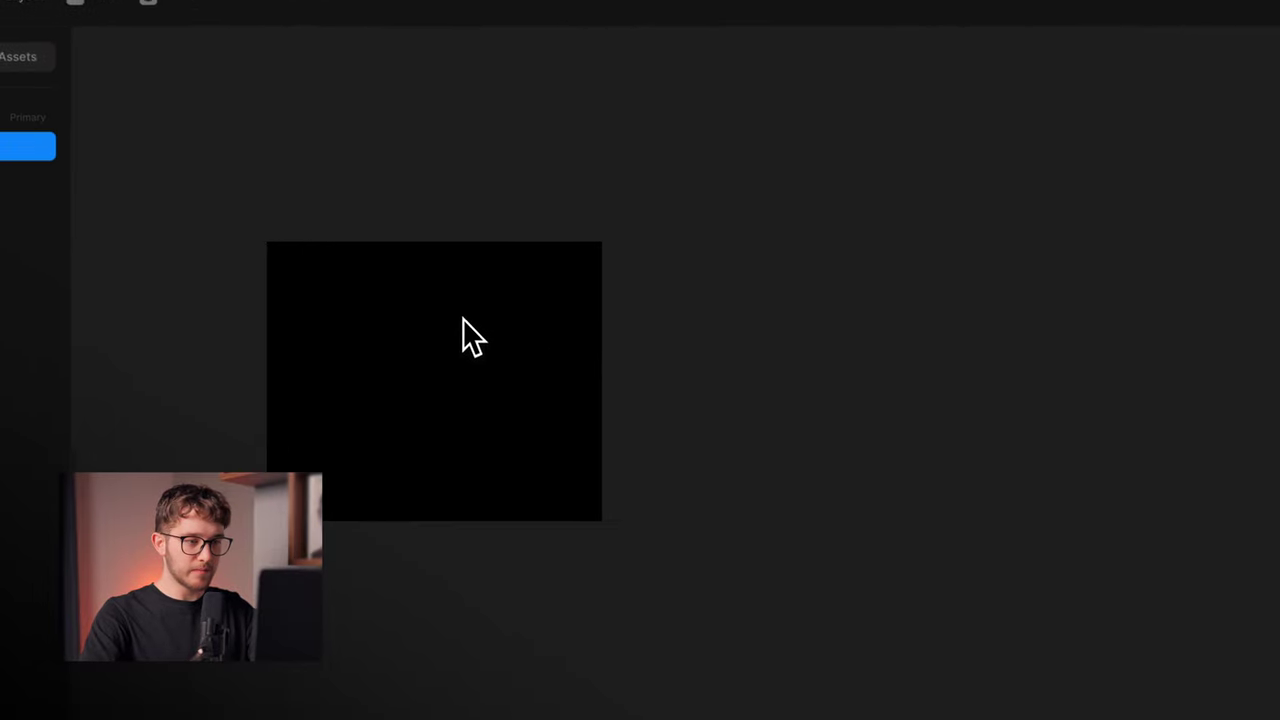
# Draw a square frame on the empty canvas beside the Desktop breakpoint and set its size to 5000 × 5000
pyautogui.press('f')
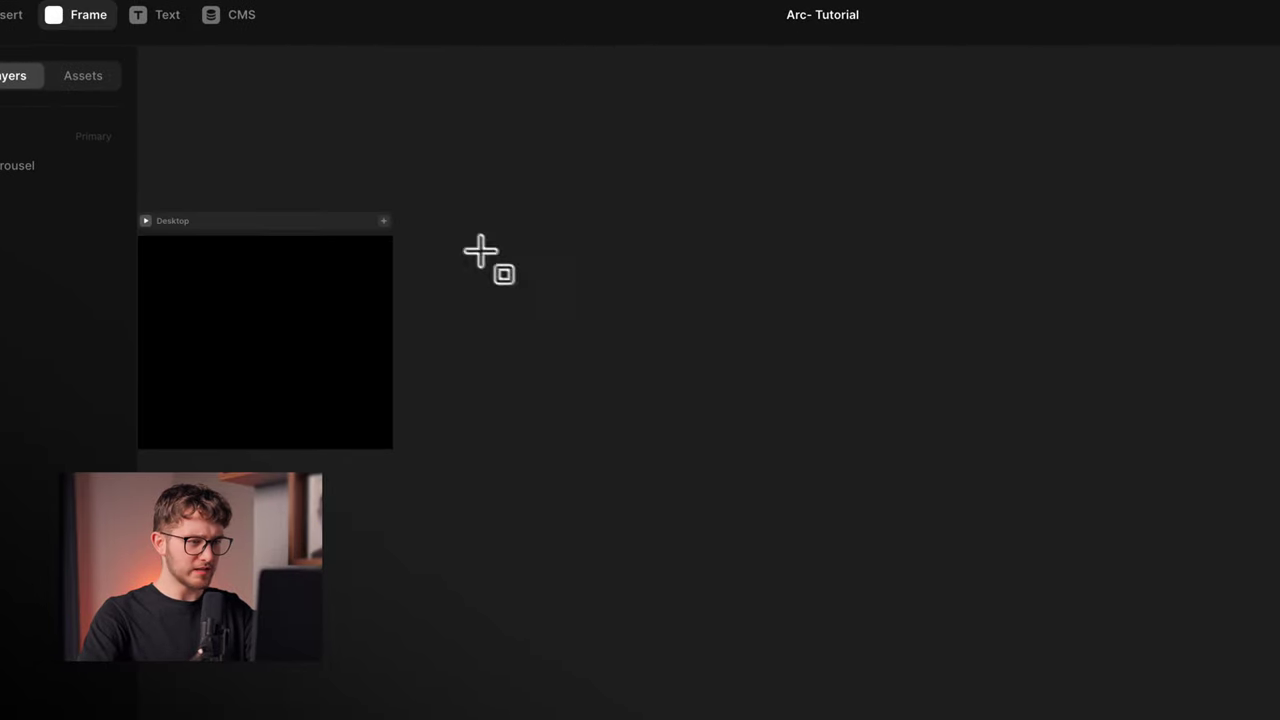
pyautogui.moveTo(440, 236)
pyautogui.mouseDown()
pyautogui.moveTo(777, 447)
pyautogui.moveTo(817, 530)
pyautogui.mouseUp()
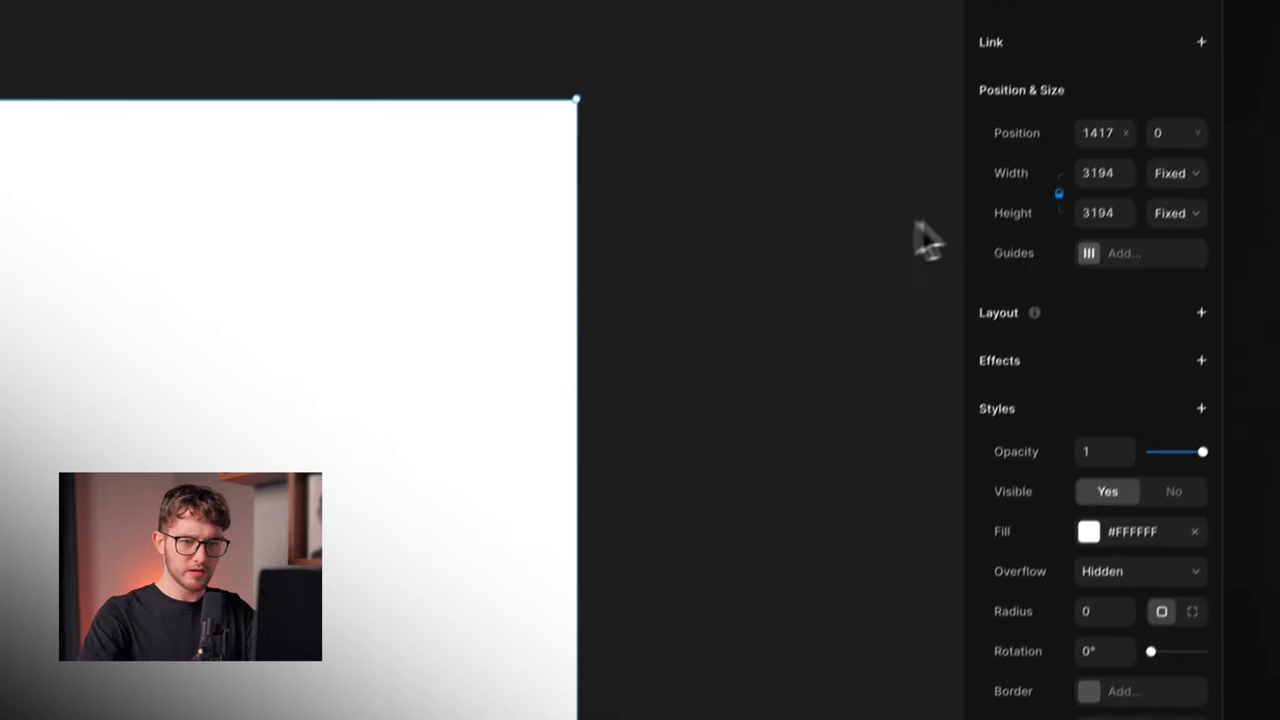
pyautogui.click(1126, 175)
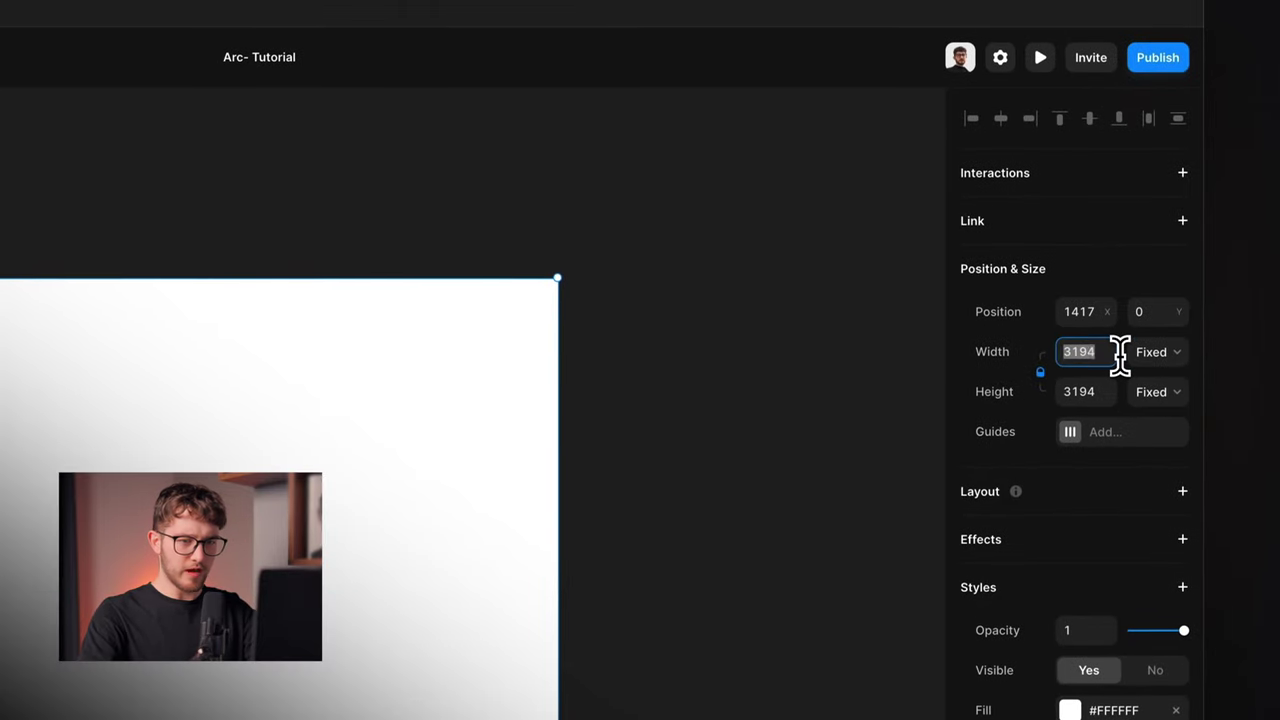
pyautogui.write('5000')
pyautogui.press('Return')
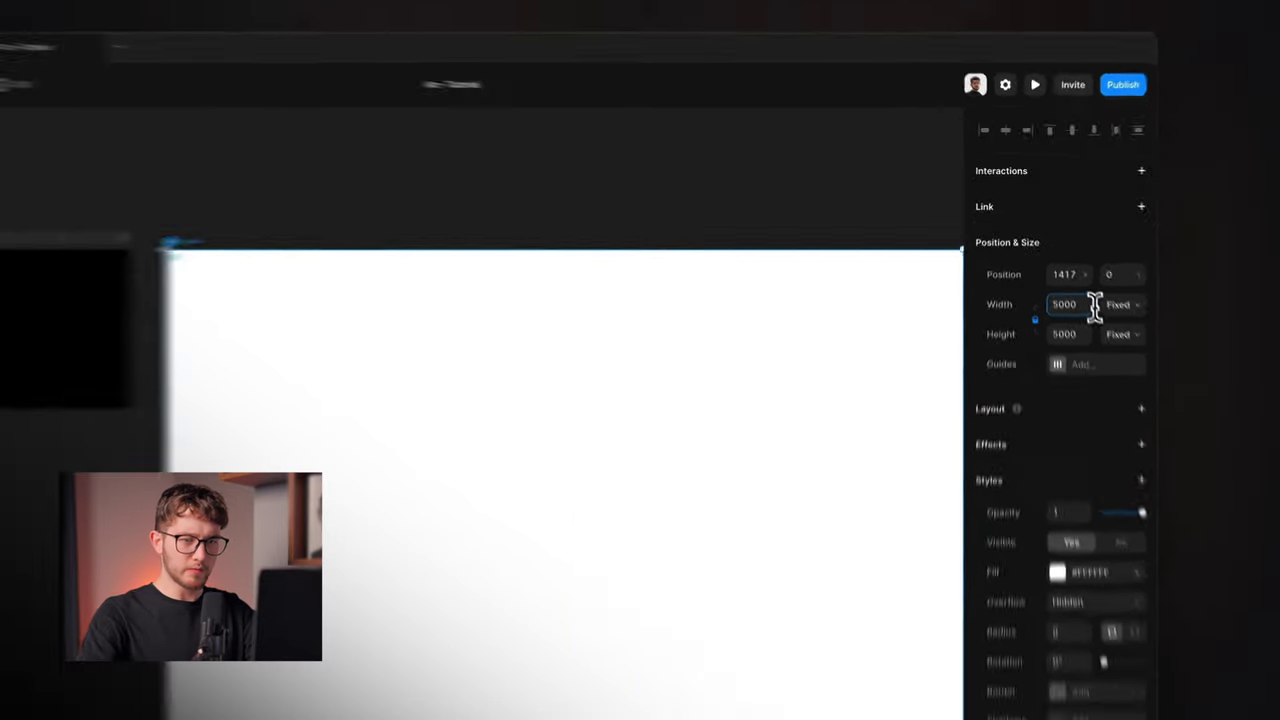
# Remove the fill of the 5000 × 5000 frame and rename it as Carousel
pyautogui.scroll(-2, 760, 300)
pyautogui.scroll(2, 771, 293)
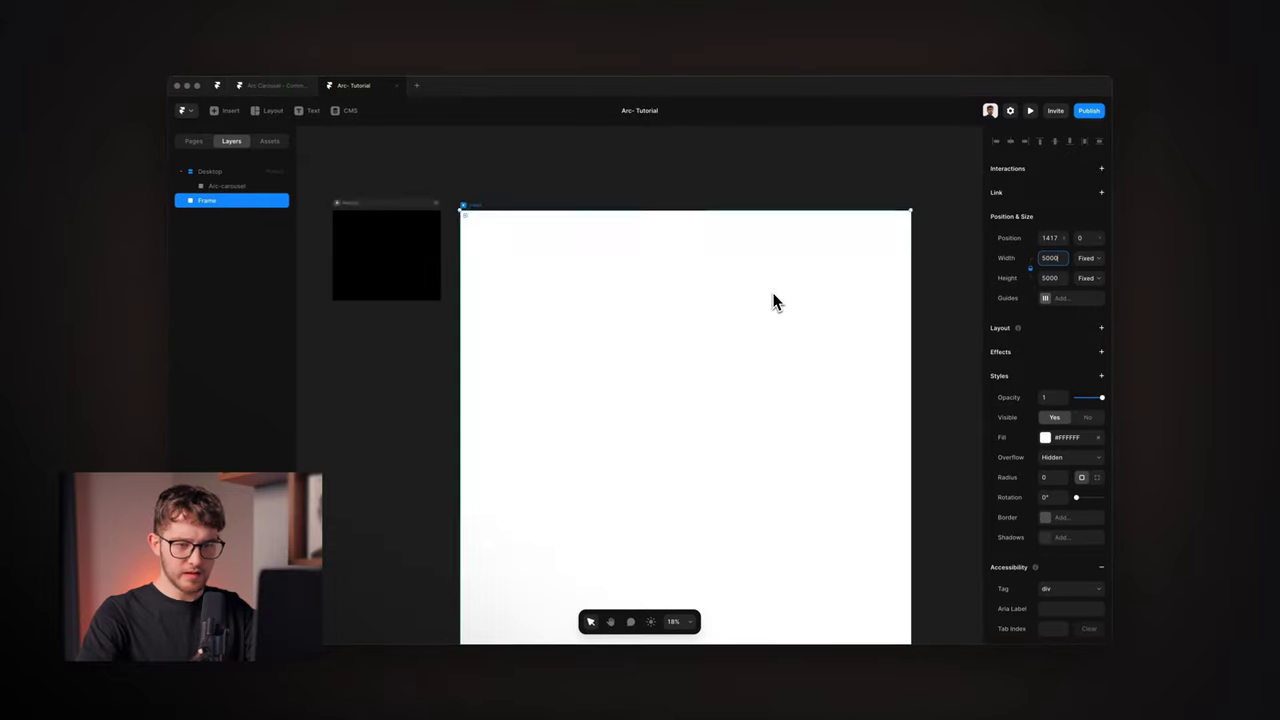
pyautogui.scroll(-1, 772, 292)
pyautogui.hscroll(1, 772, 292)
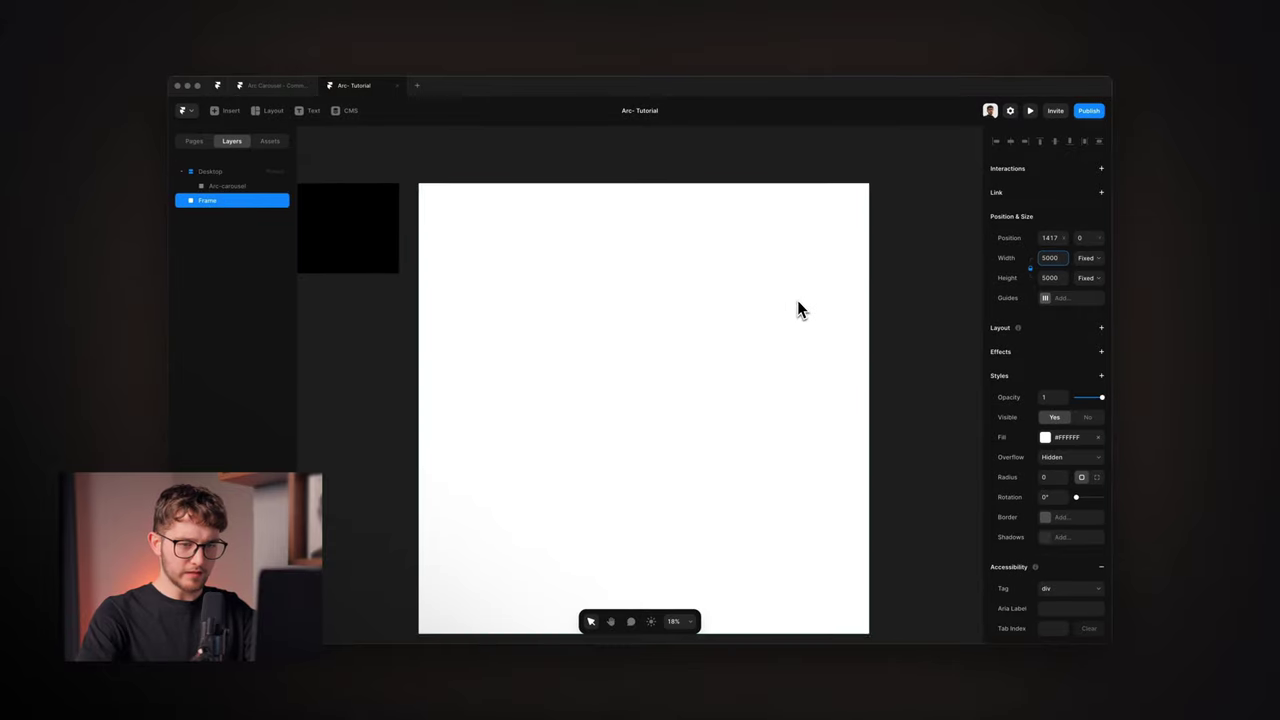
pyautogui.click(1100, 439)
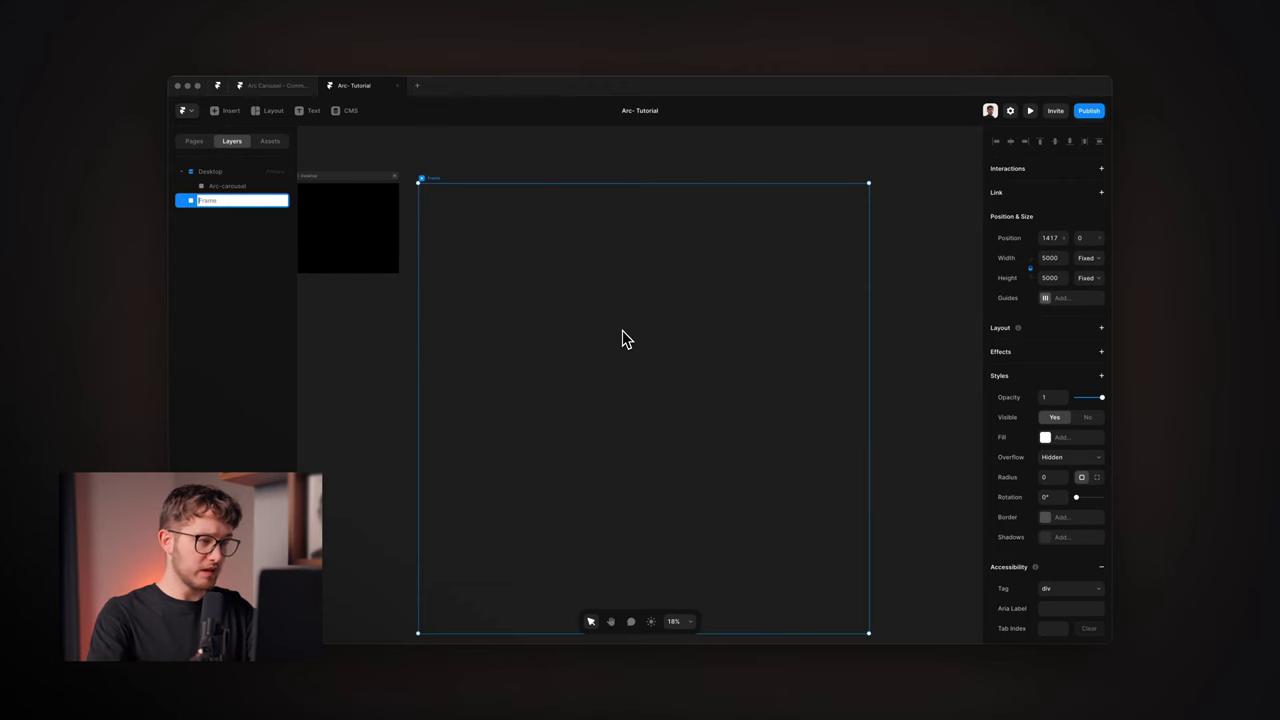
pyautogui.write('usel')
pyautogui.press('Return')
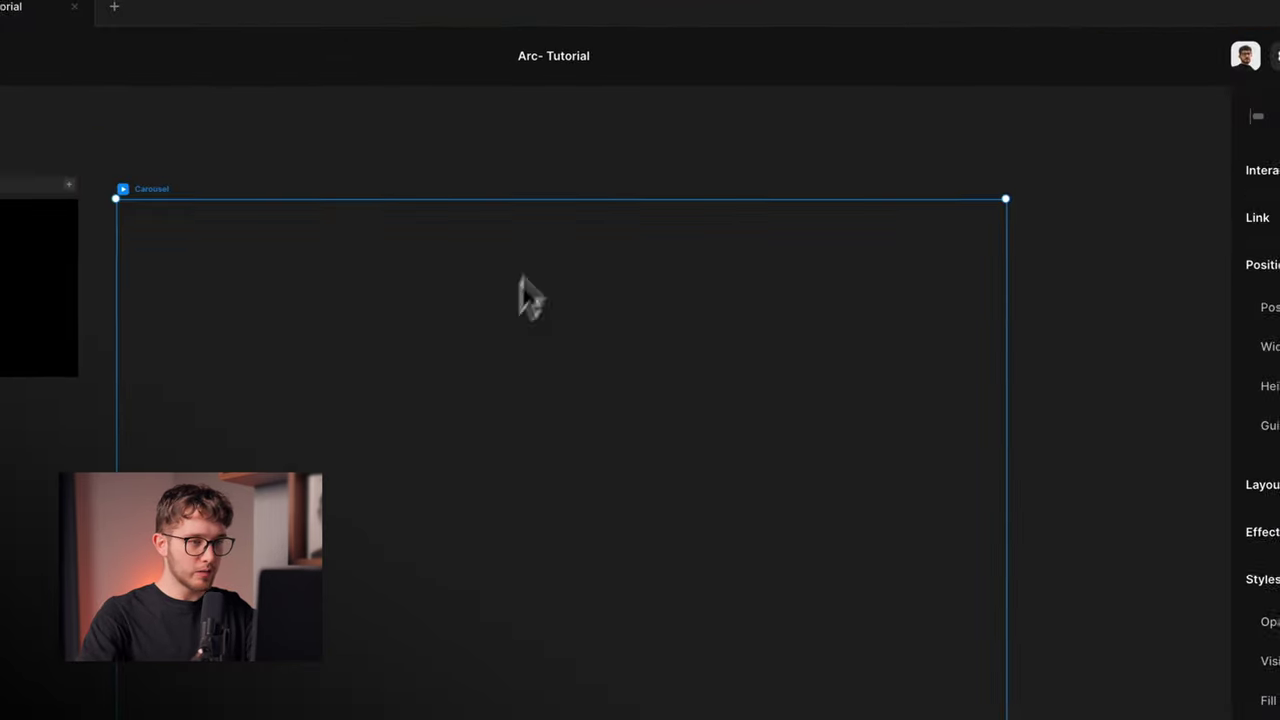
# Draw a card frame about 500 × 779 inside the Carousel frame, horizontally centred near its upper edge
pyautogui.hscroll(1, 488, 328)
pyautogui.scroll(-3, 579, 334)
pyautogui.press('f')
pyautogui.moveTo(438, 268); pyautogui.dragTo(529, 413)
# Set the card frame's size to 300 × 450 and its corner radius to 18
pyautogui.click(1095, 434)
pyautogui.write('300')
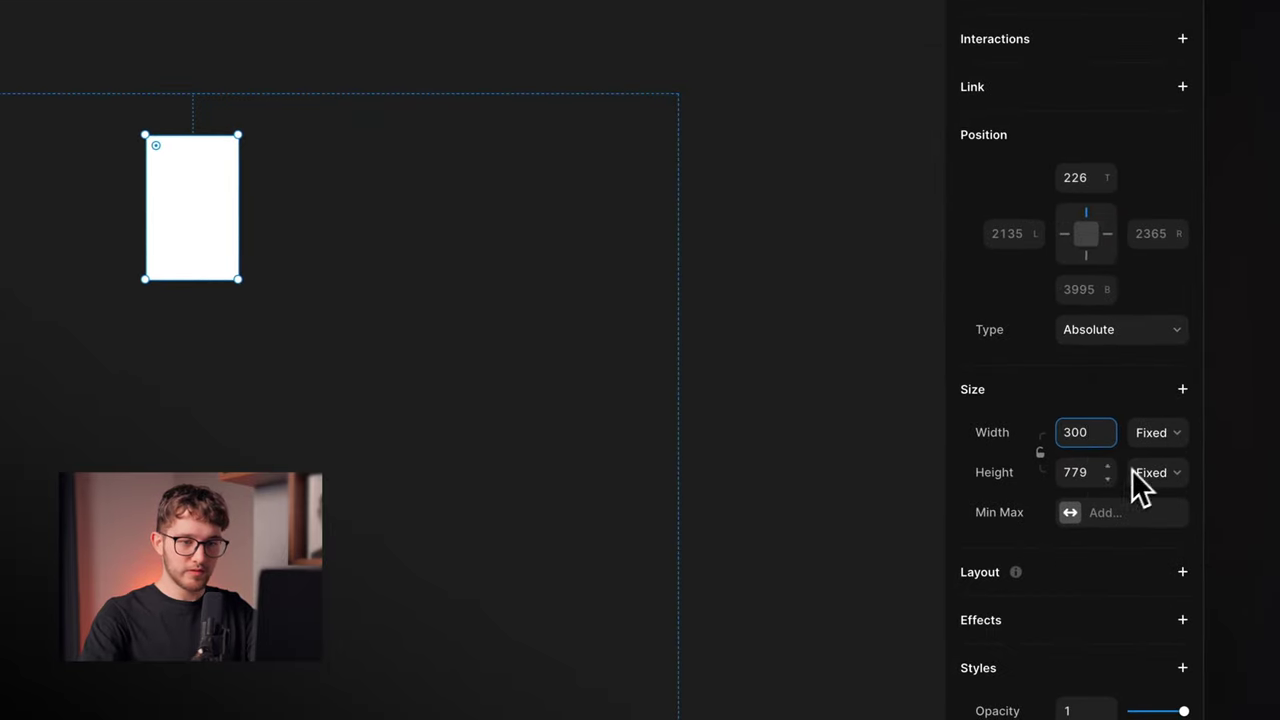
pyautogui.click(1083, 473)
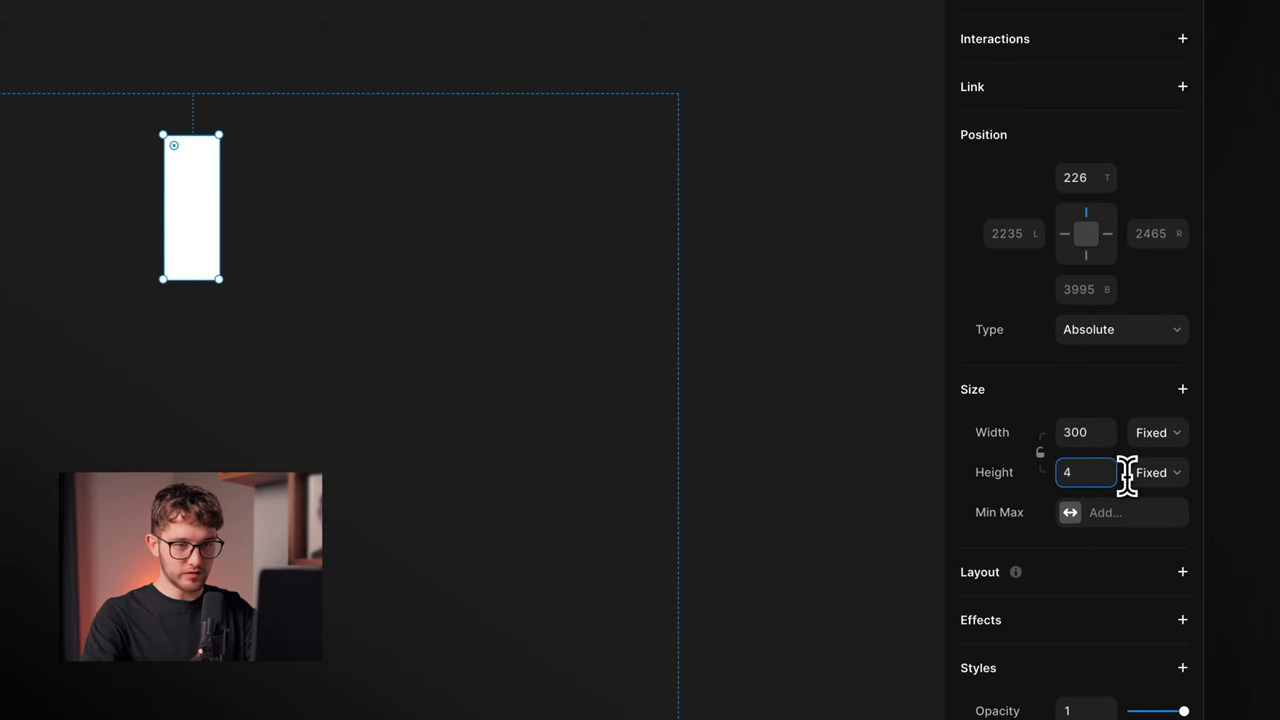
pyautogui.press('Return')
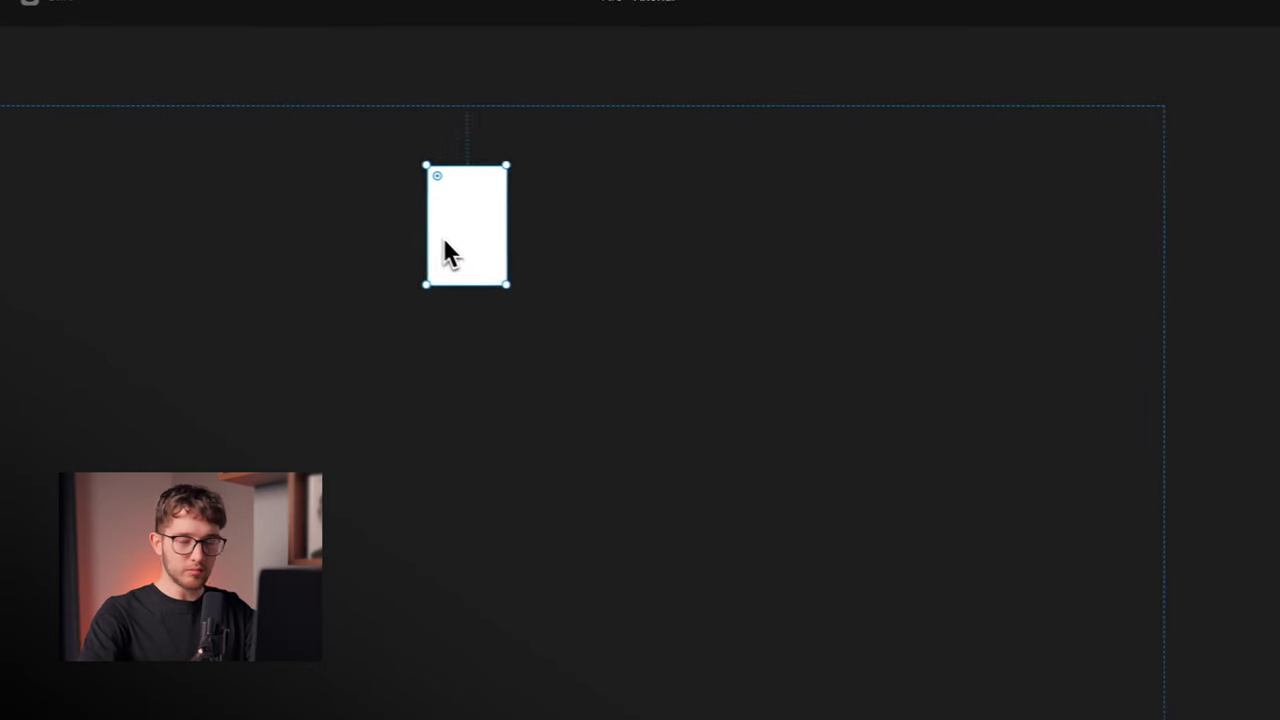
pyautogui.click(1083, 303)
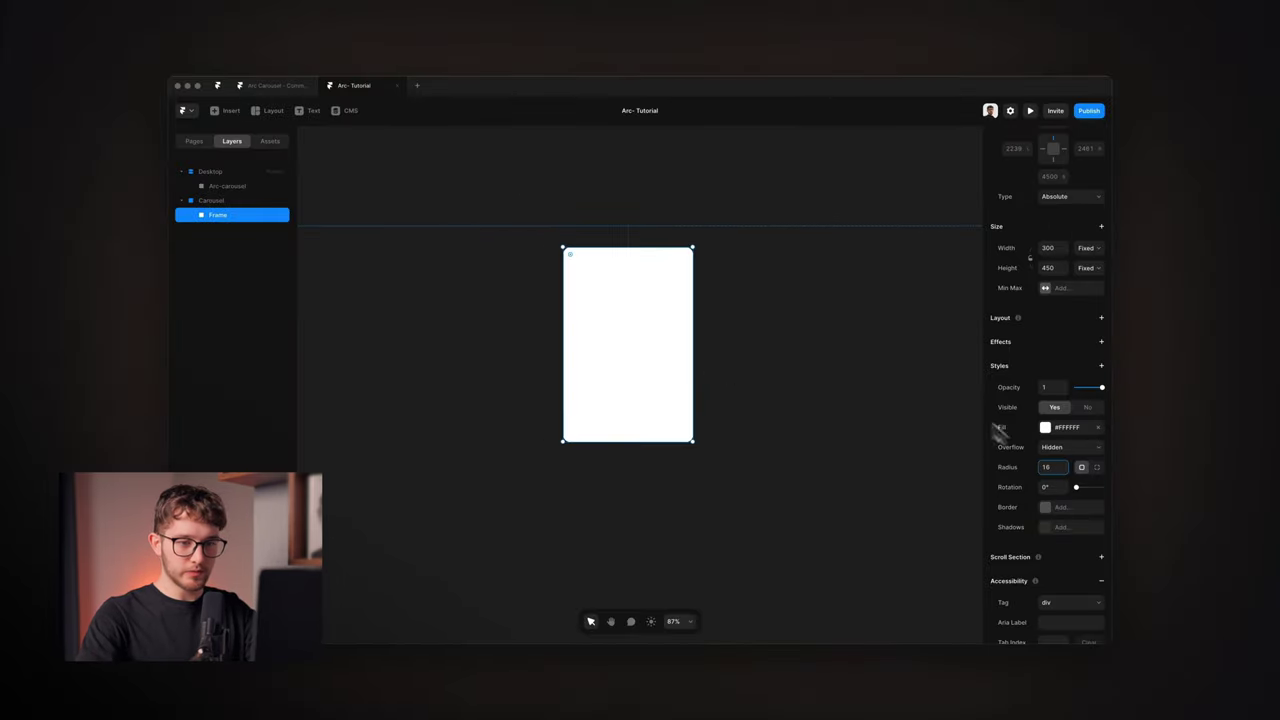
# Rename the card frame as Card, convert it into a component, and return to the Home page
pyautogui.doubleClick(200, 215)
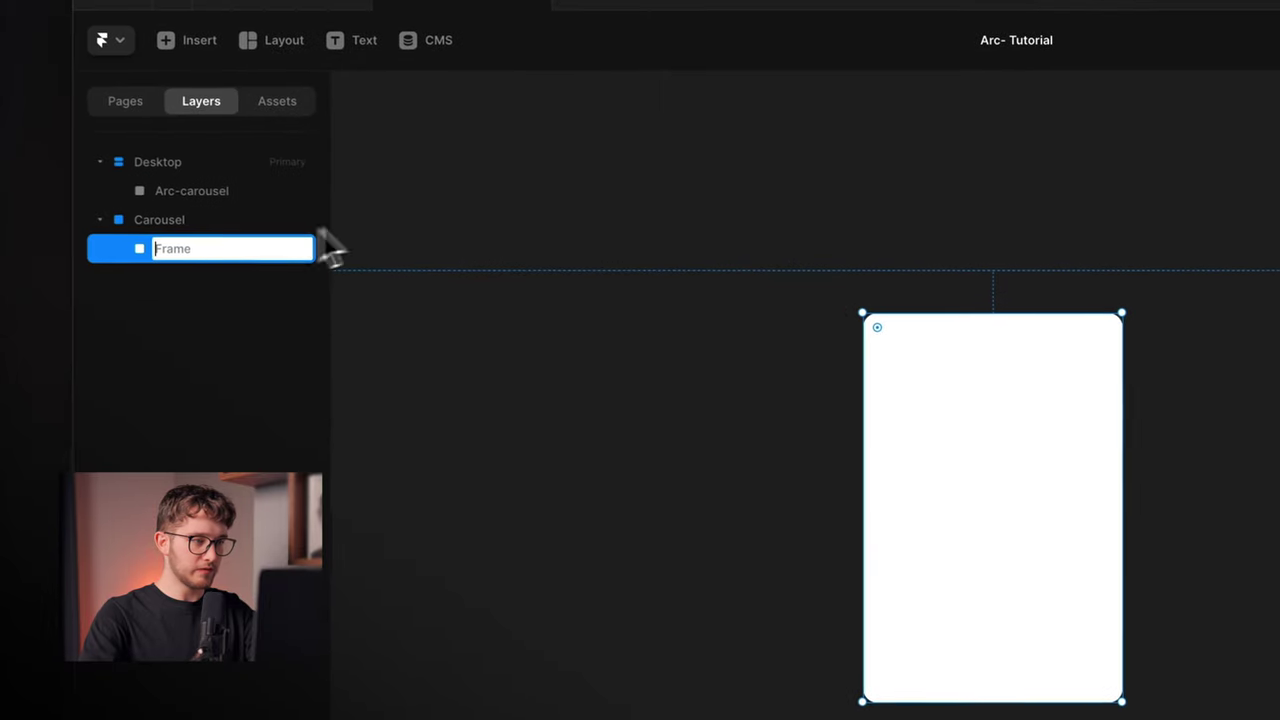
pyautogui.write('Card')
pyautogui.press('Return')
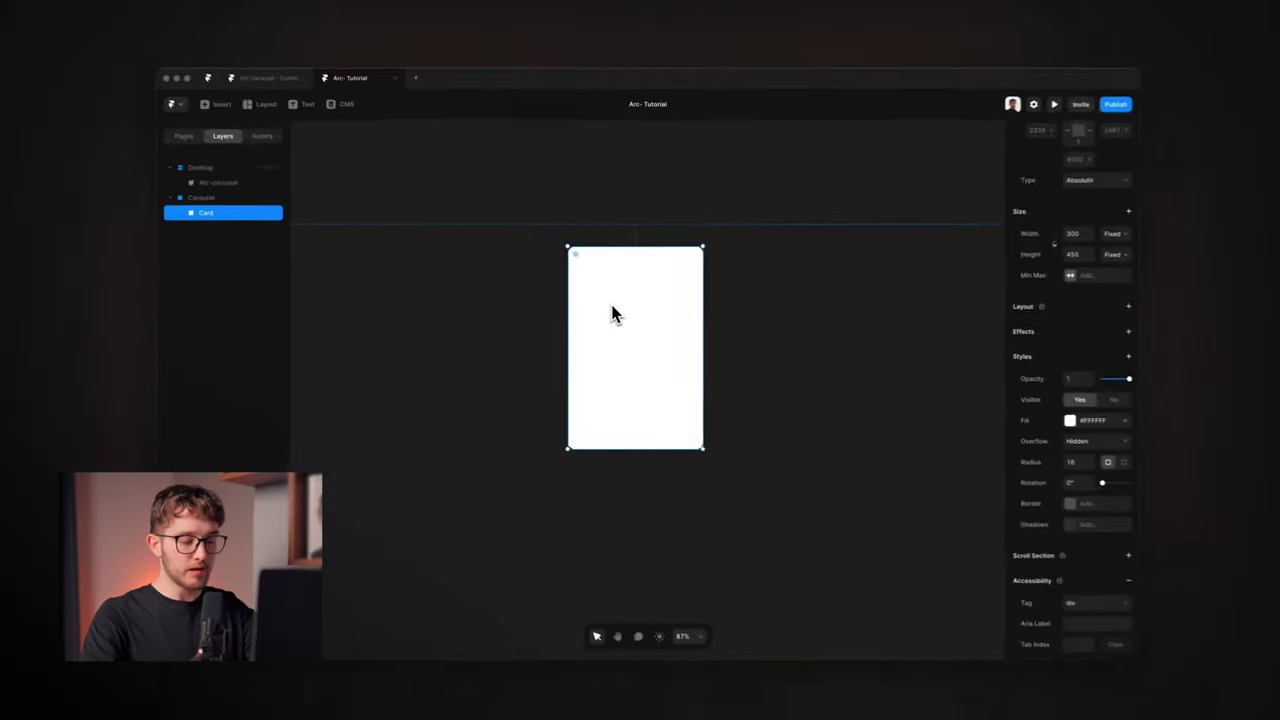
pyautogui.press('super+alt+k')
pyautogui.press('Return')
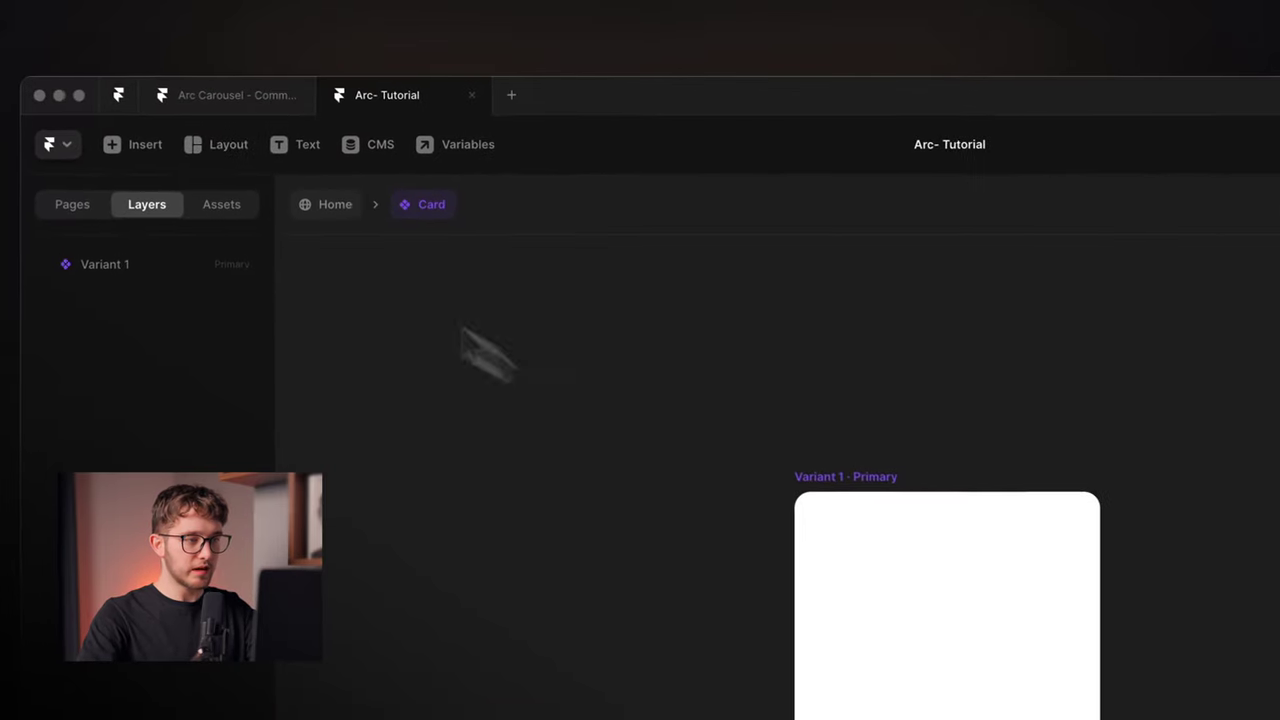
pyautogui.click(338, 209)
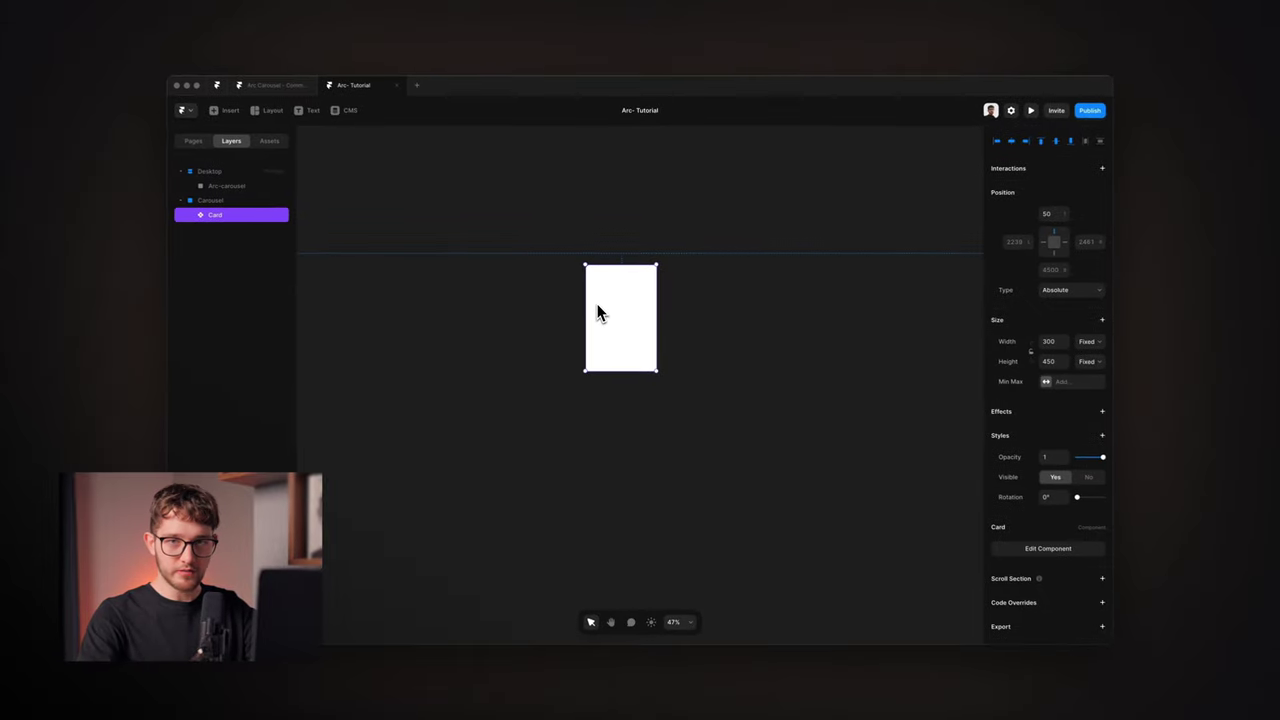
# Wrap the Card instance inside the Carousel in a stack and rename the stack as 1
pyautogui.press('alt')
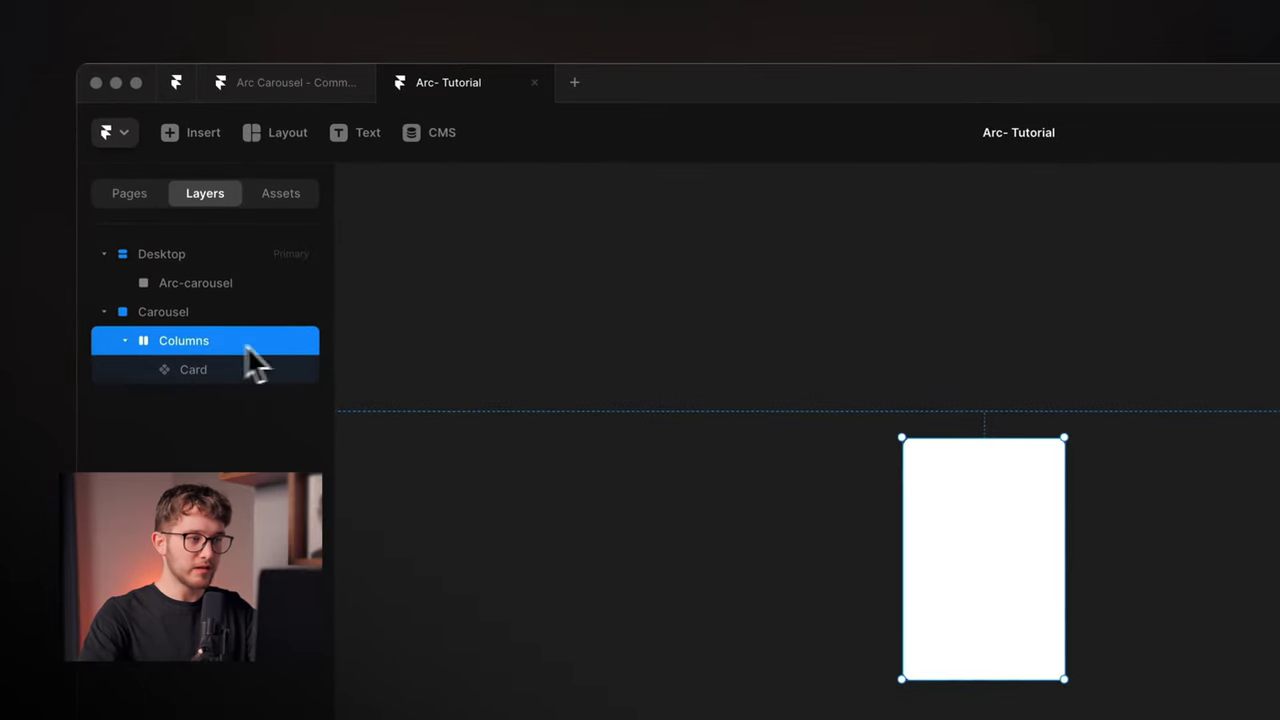
pyautogui.click(228, 374)
pyautogui.click(202, 346)
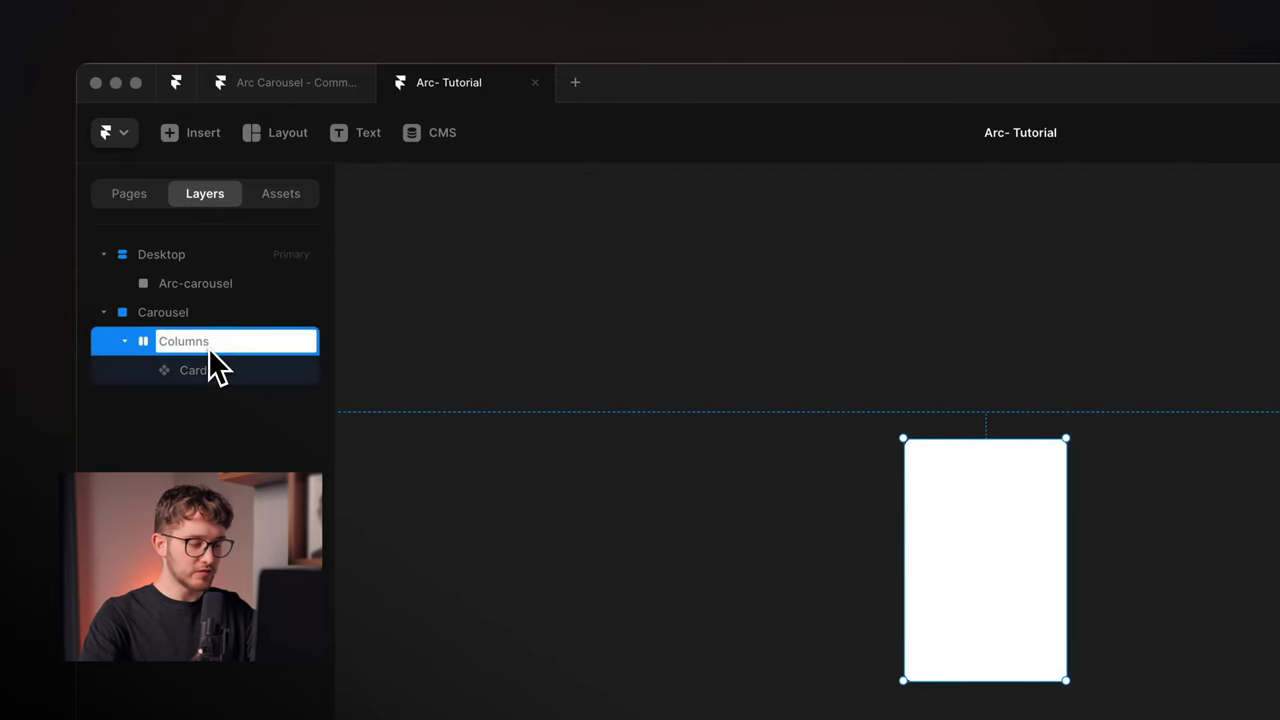
pyautogui.write('1')
pyautogui.press('Return')
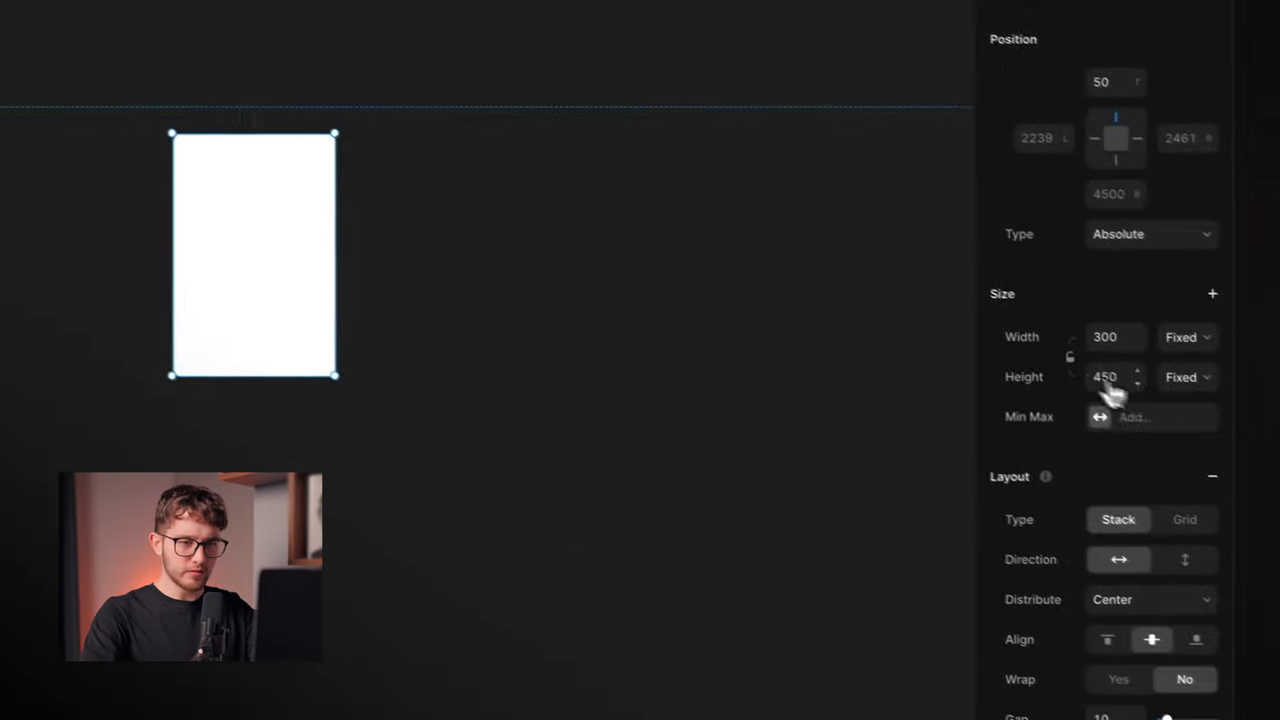
# Set the height of stack 1 to 5000
pyautogui.click(1119, 378)
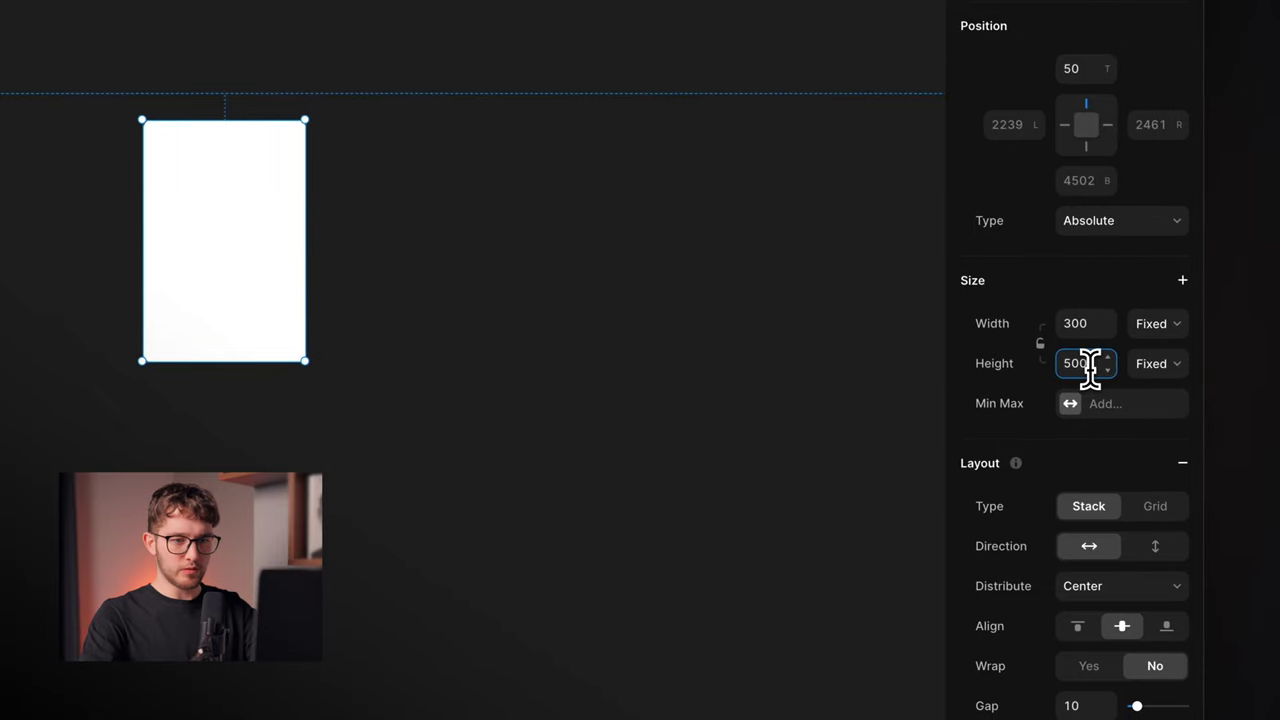
pyautogui.write('500')
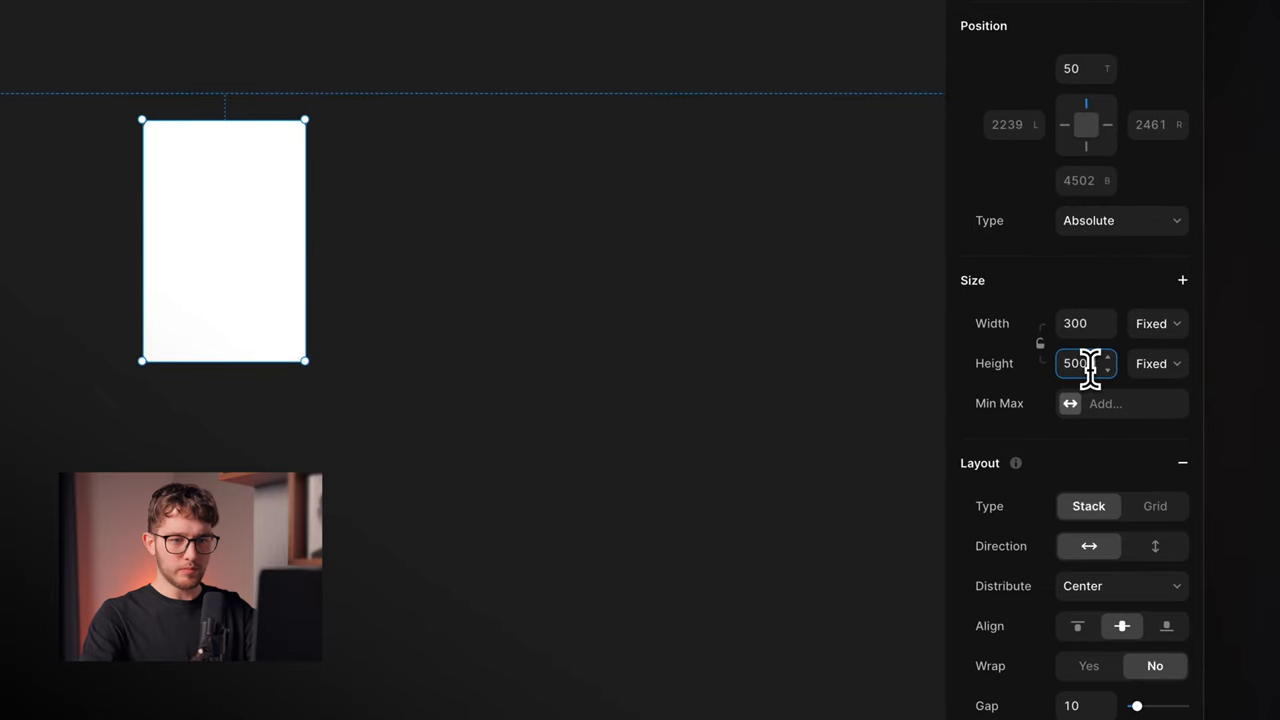
pyautogui.write('0')
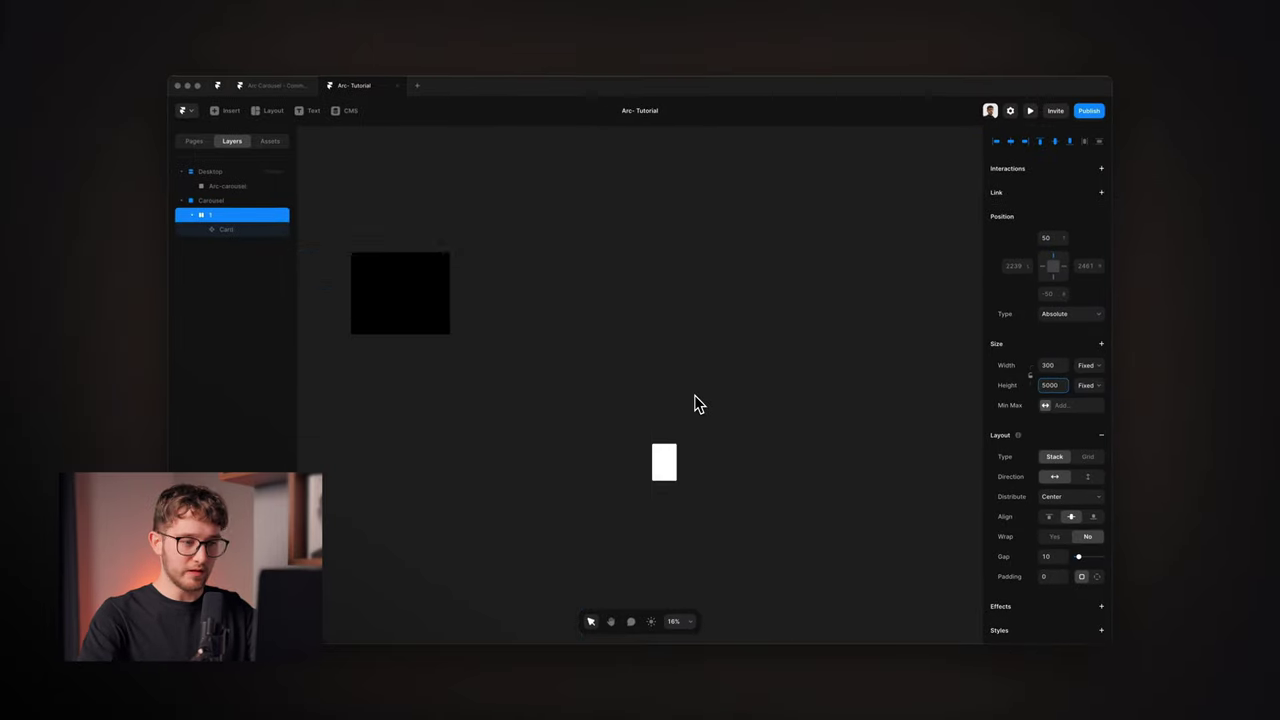
pyautogui.scroll(-2, 699, 404)
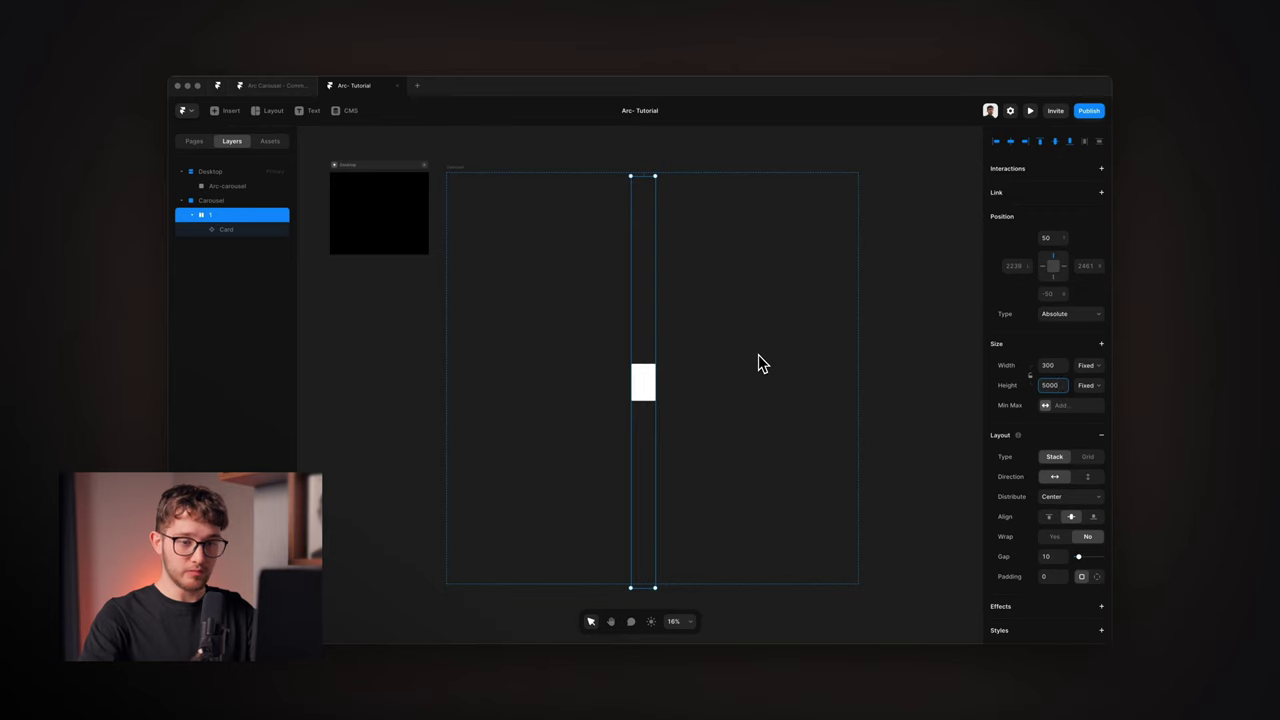
# Set stack 1's layout direction to vertical and its distribution to Start
pyautogui.doubleClick(646, 373)
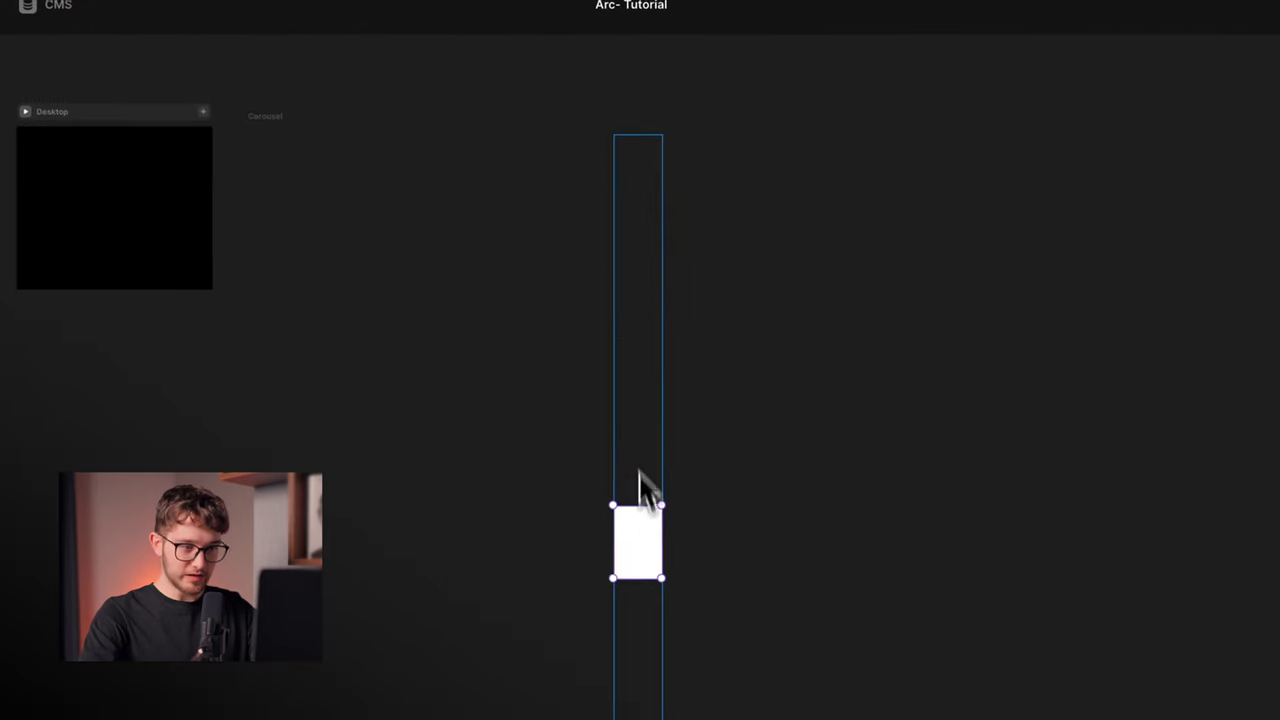
pyautogui.click(638, 440)
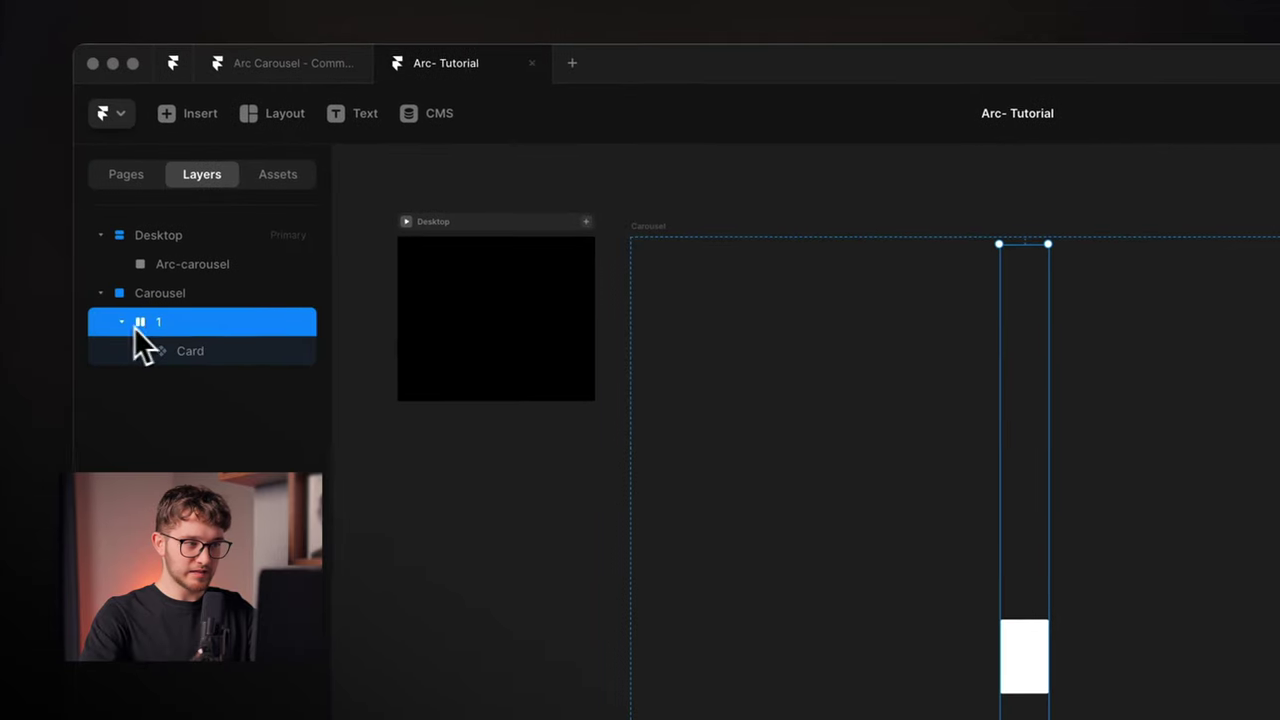
pyautogui.scroll(-3, 1127, 480)
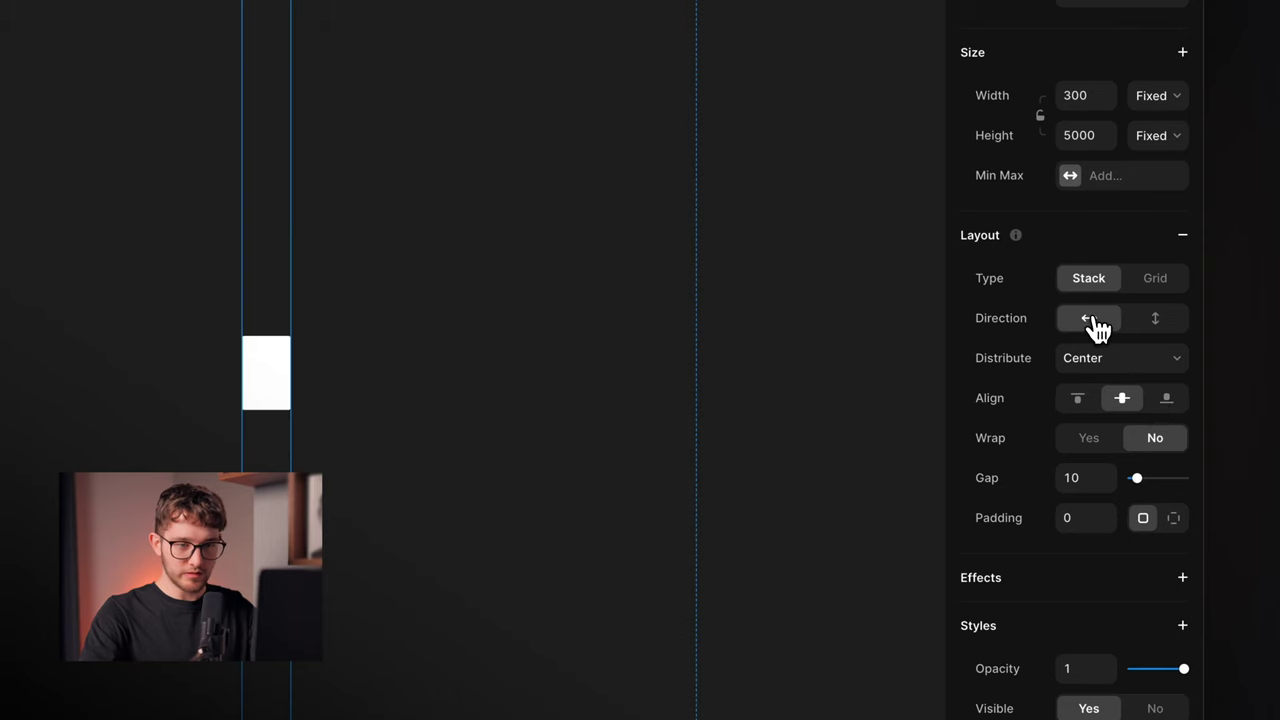
pyautogui.click(1154, 322)
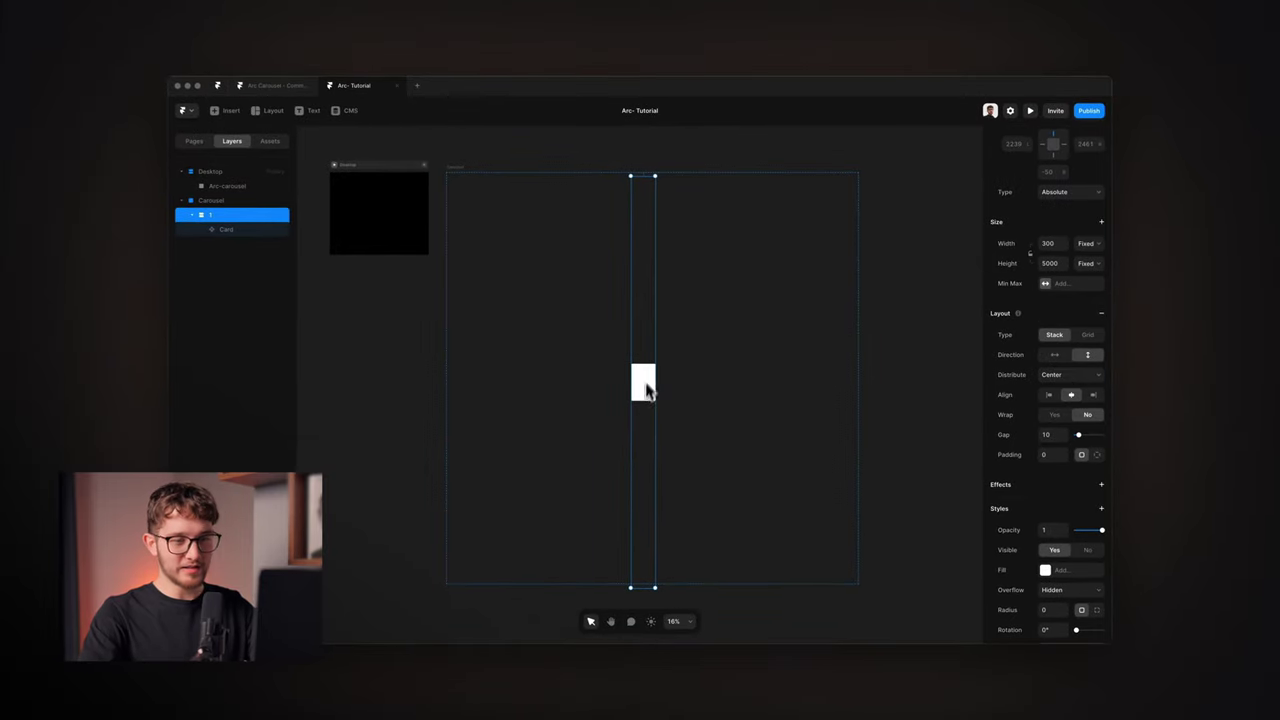
pyautogui.click(1068, 374)
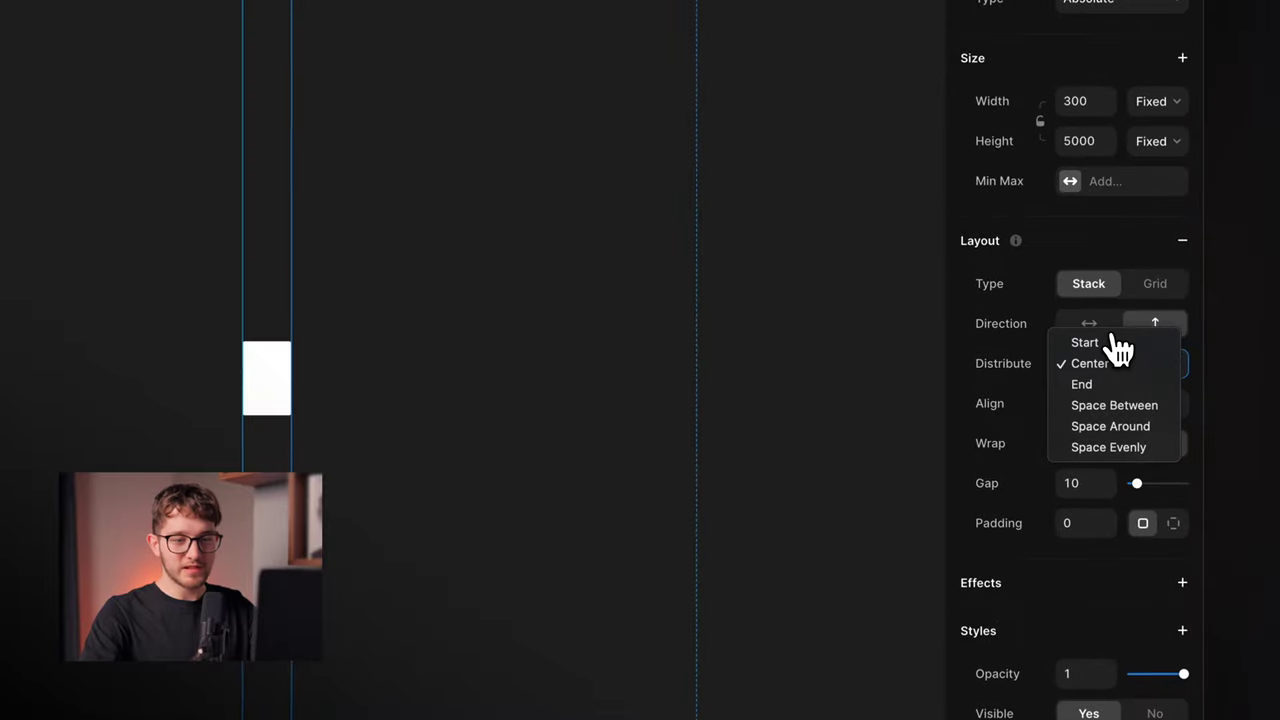
pyautogui.click(1112, 344)
pyautogui.scroll(8, 489, 239)
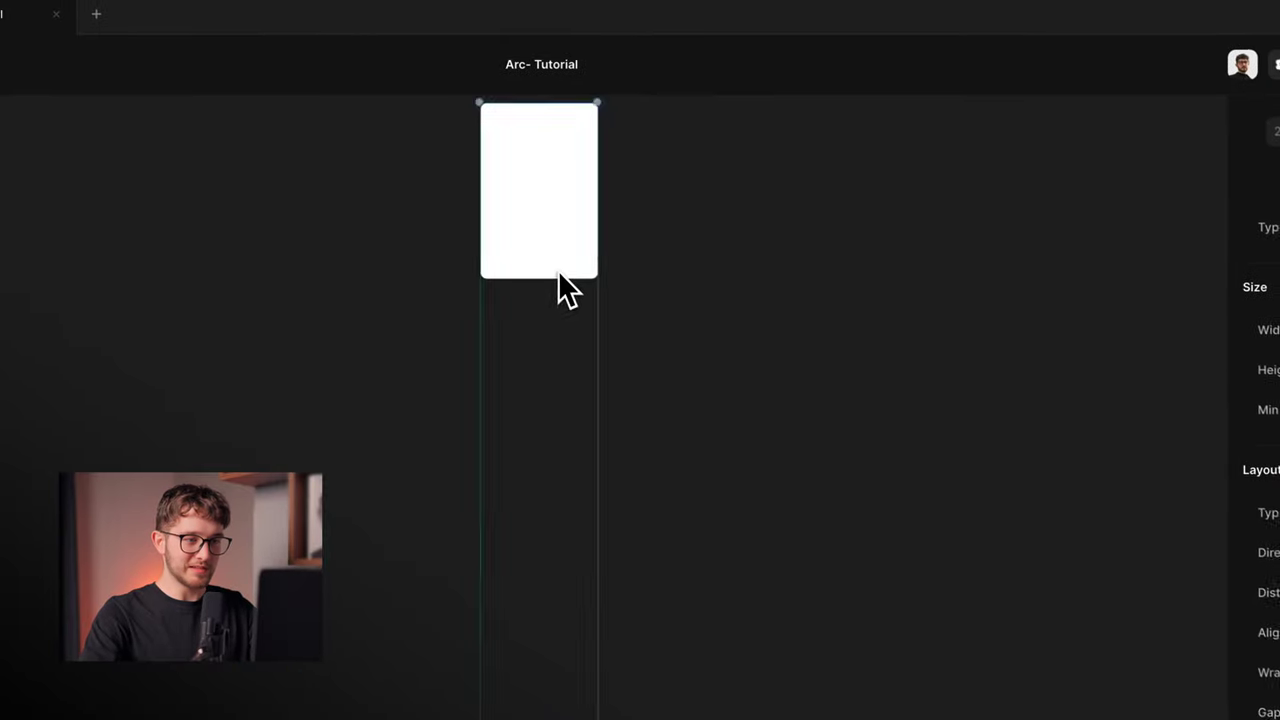
pyautogui.scroll(-5, 464, 351)
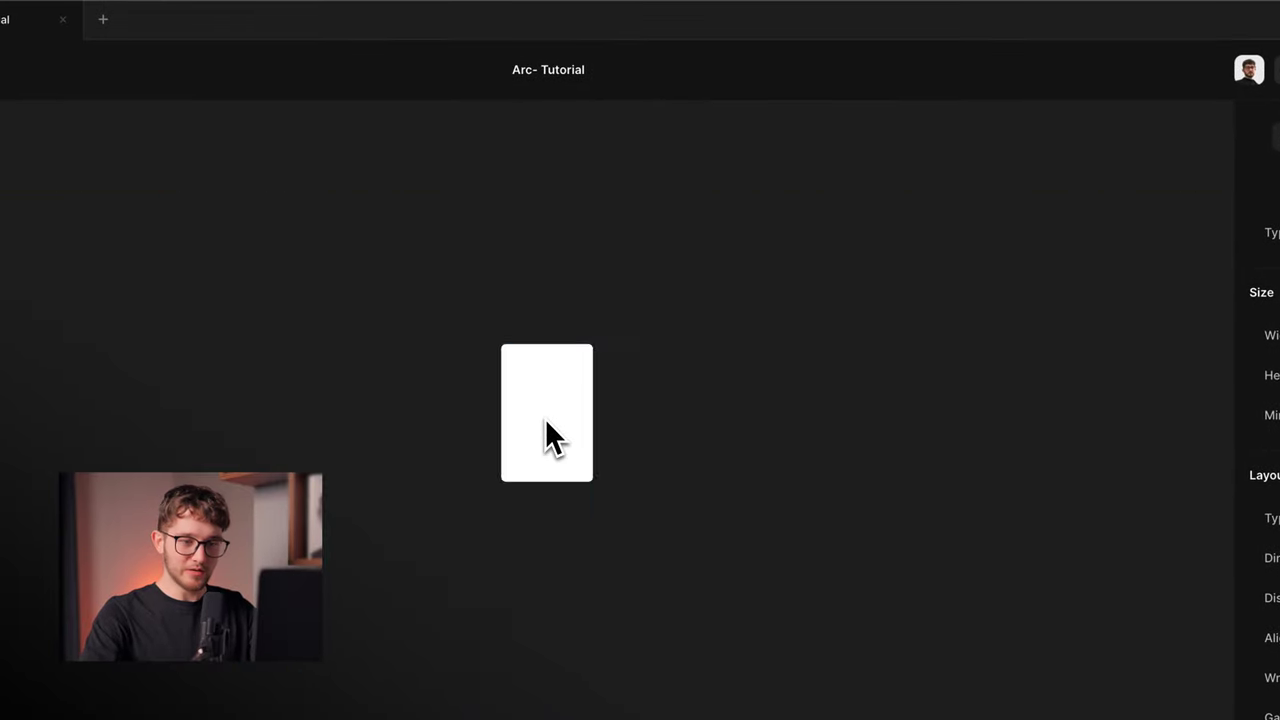
pyautogui.click(545, 418)
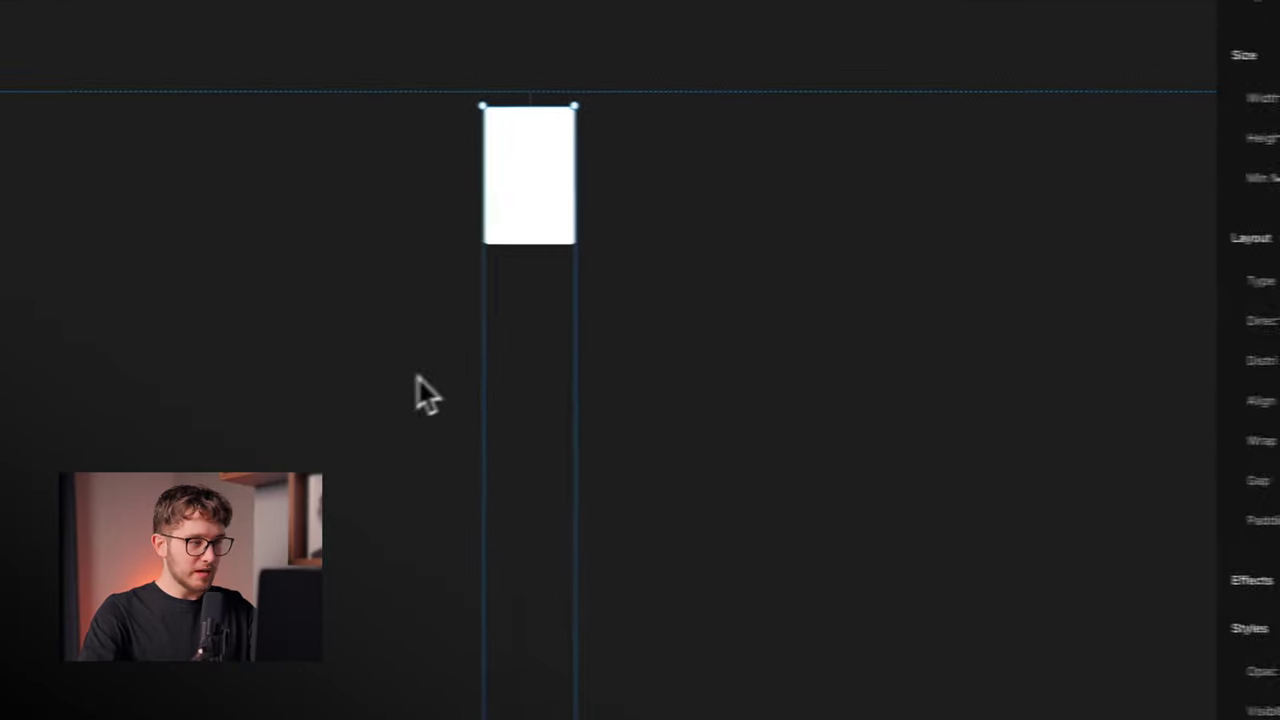
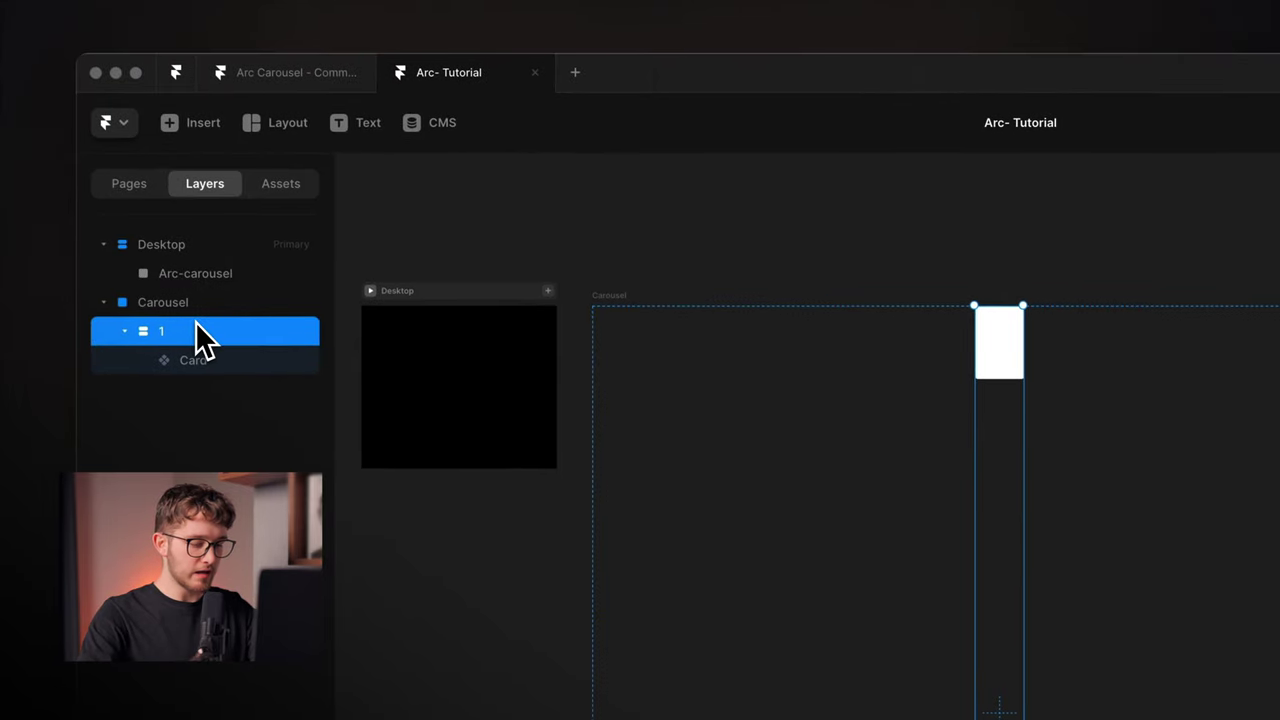
# Duplicate stack 1 inside the Carousel and set the copy's rotation to 10°
pyautogui.hotkey('ctrl', 'd')
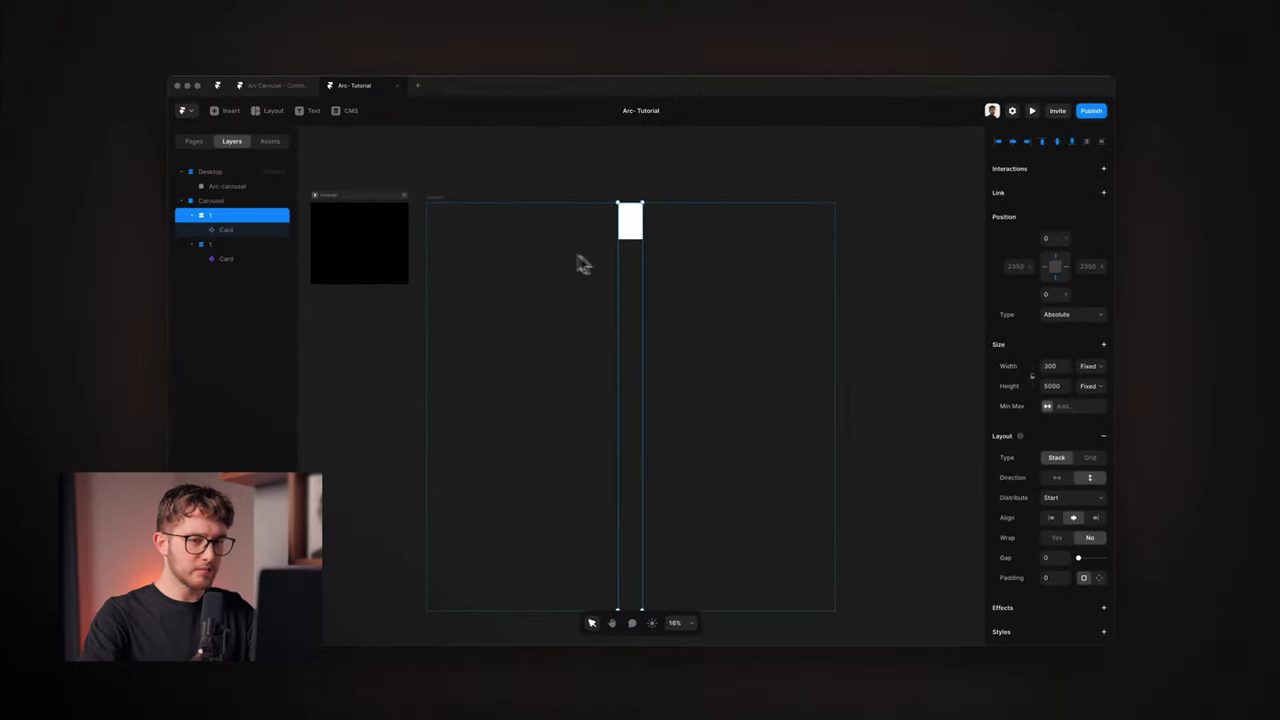
pyautogui.scroll(-5, 1029, 457)
pyautogui.click(1045, 457)
pyautogui.write('10')
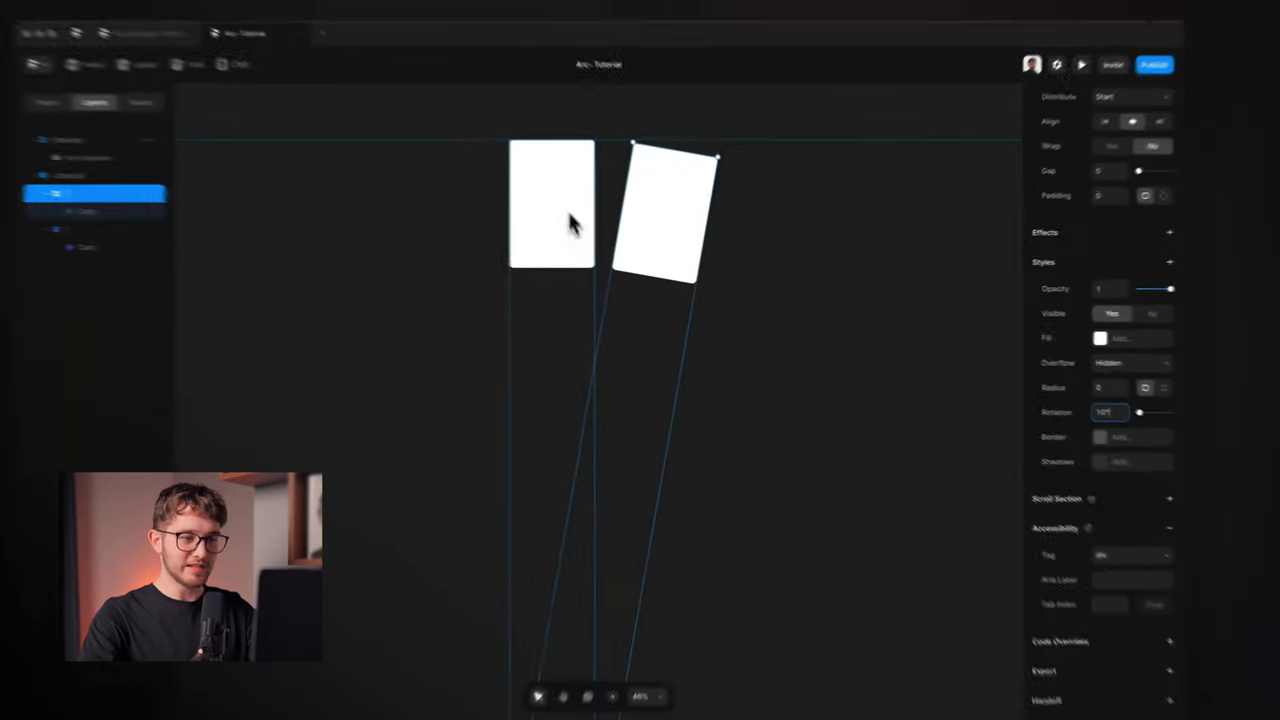
pyautogui.scroll(-5, 640, 274)
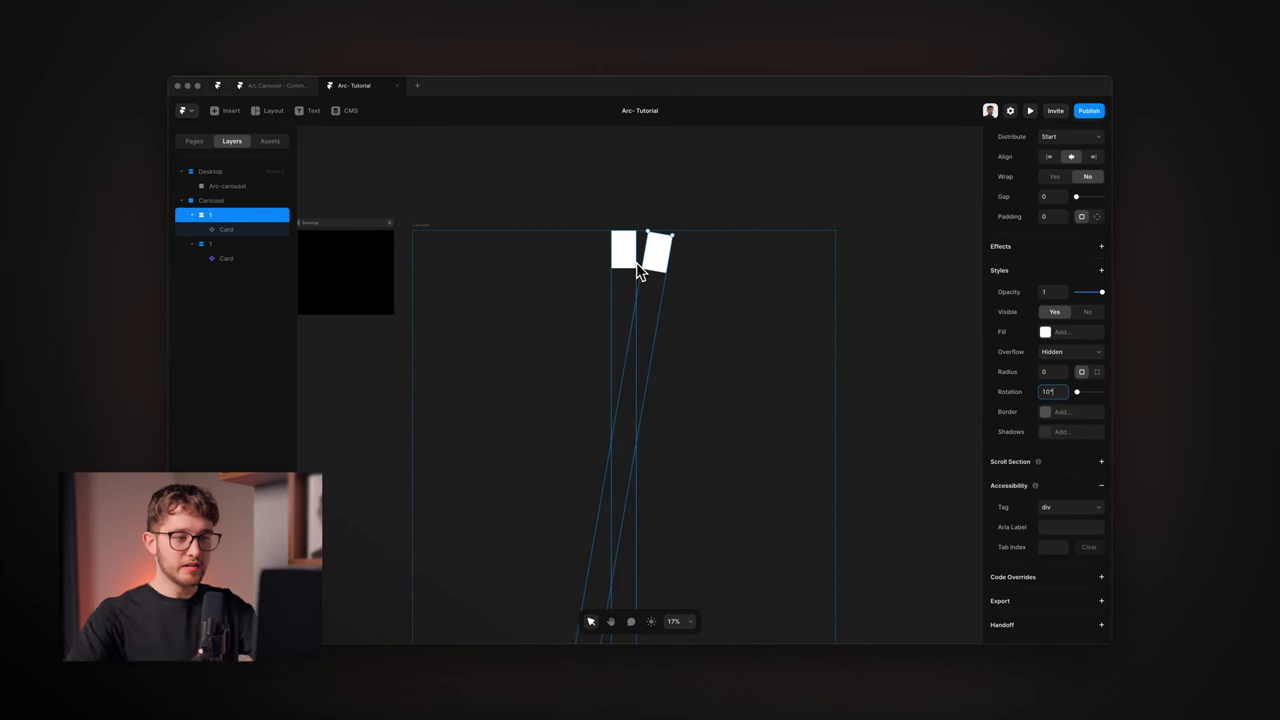
pyautogui.scroll(5, 636, 262)
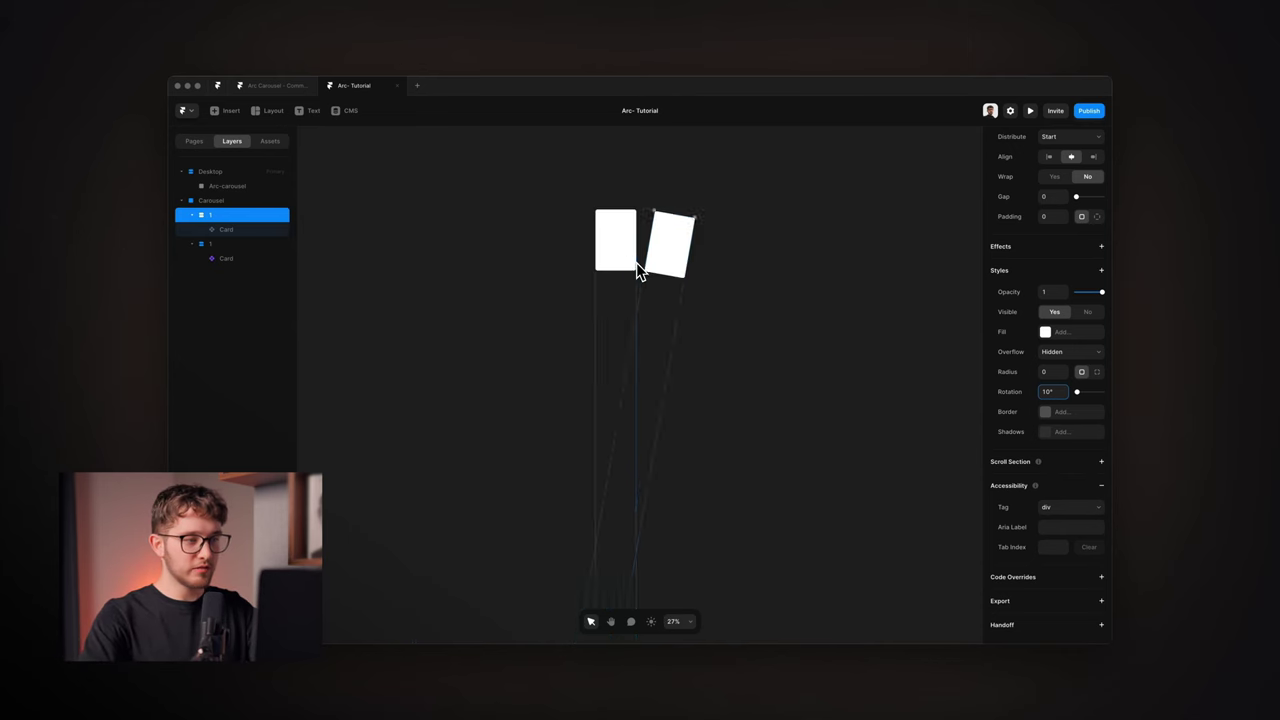
# Rename the rotated copy of stack 1 as 2
pyautogui.doubleClick(227, 214)
pyautogui.write('2')
pyautogui.press('Return')
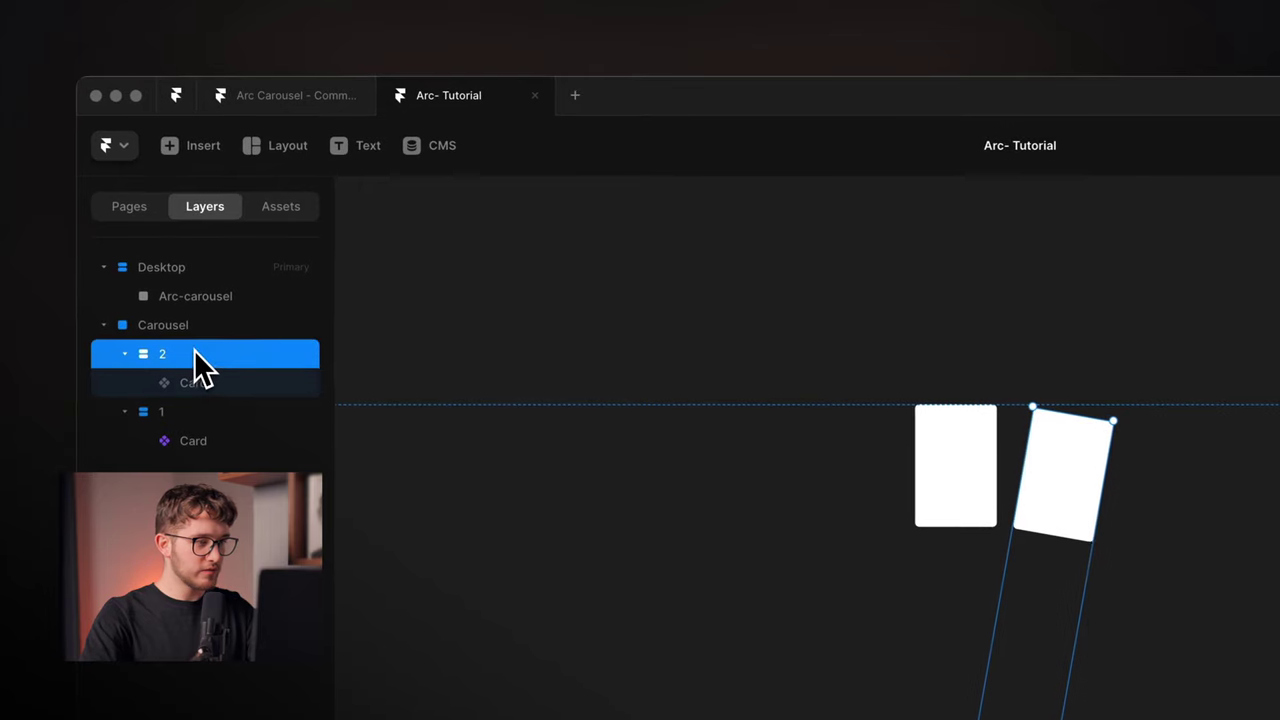
# Duplicate stack 2 under the name 3 and set the copy's rotation to 20°
pyautogui.doubleClick(182, 352)
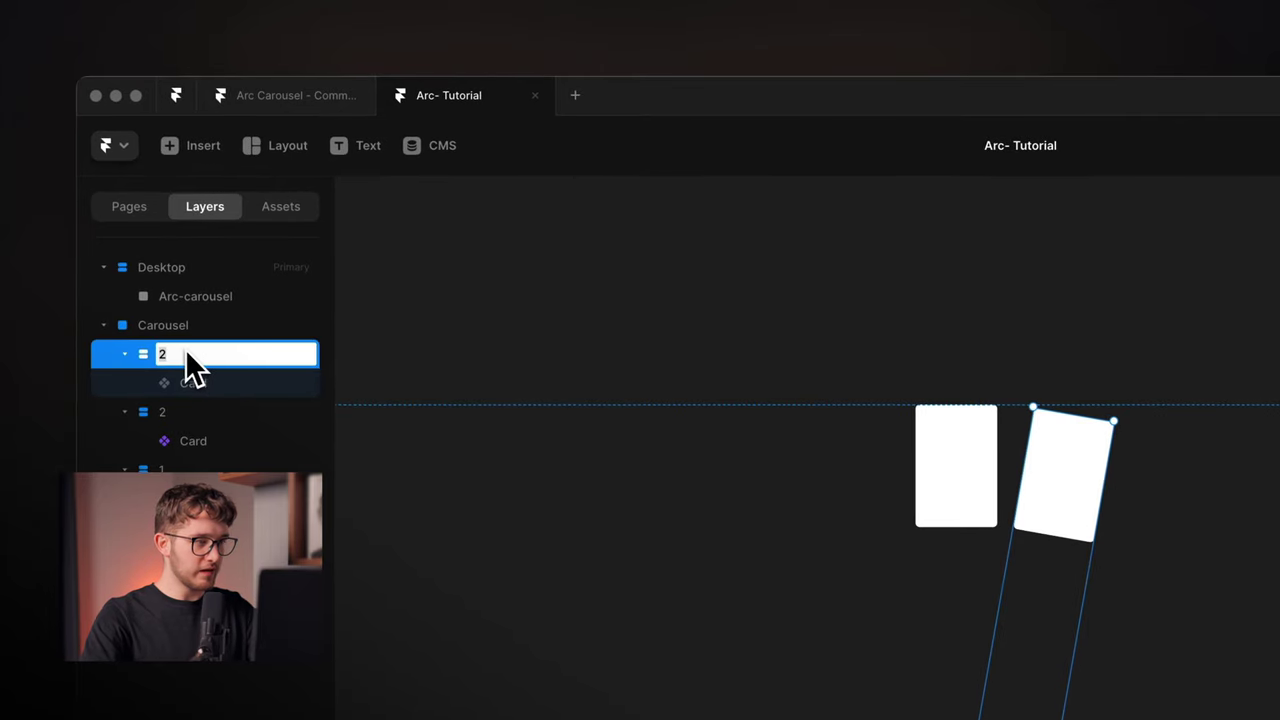
pyautogui.scroll(-5, 1073, 534)
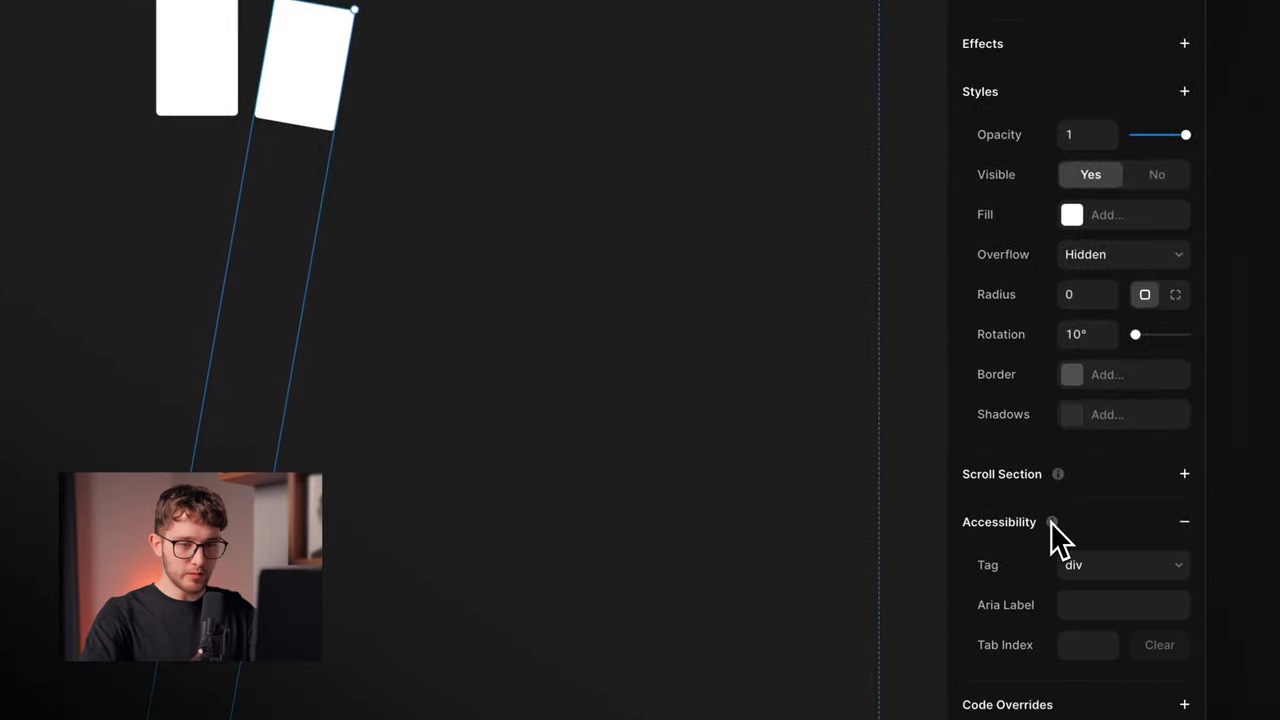
pyautogui.click(1080, 297)
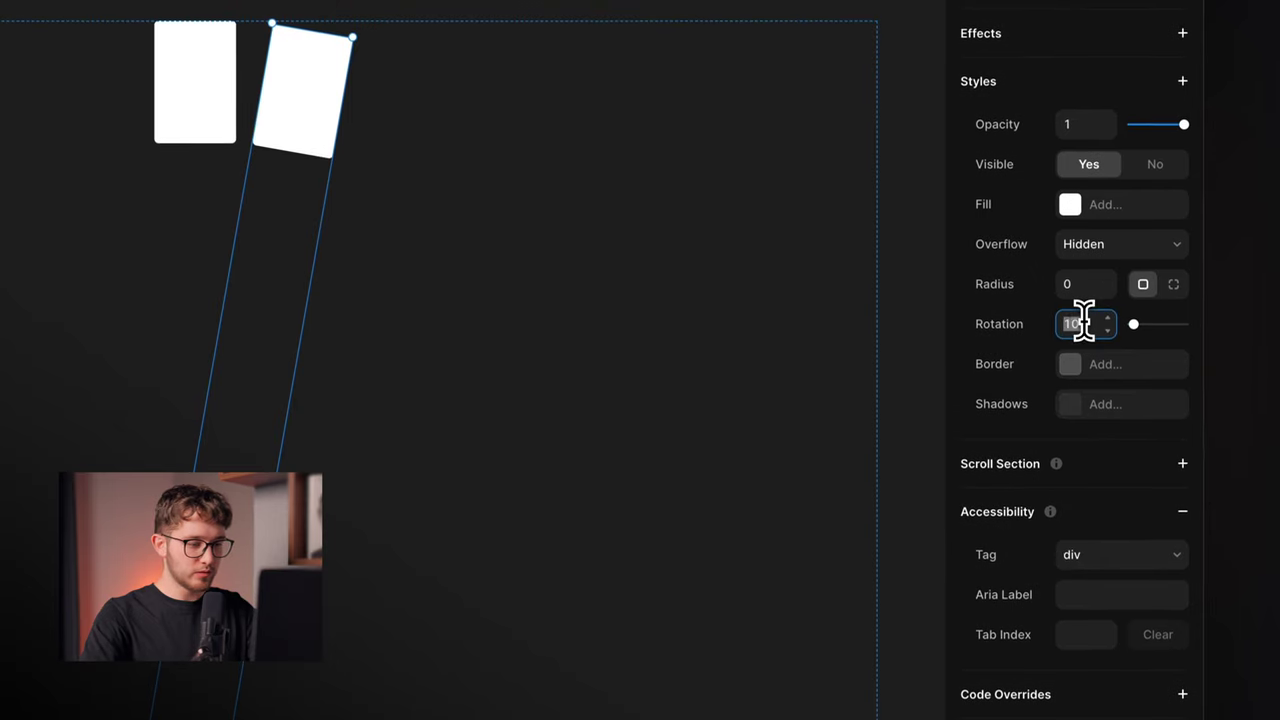
# Duplicate stack 3 under the name 4 and set the copy's rotation to 30°
pyautogui.click(217, 108)
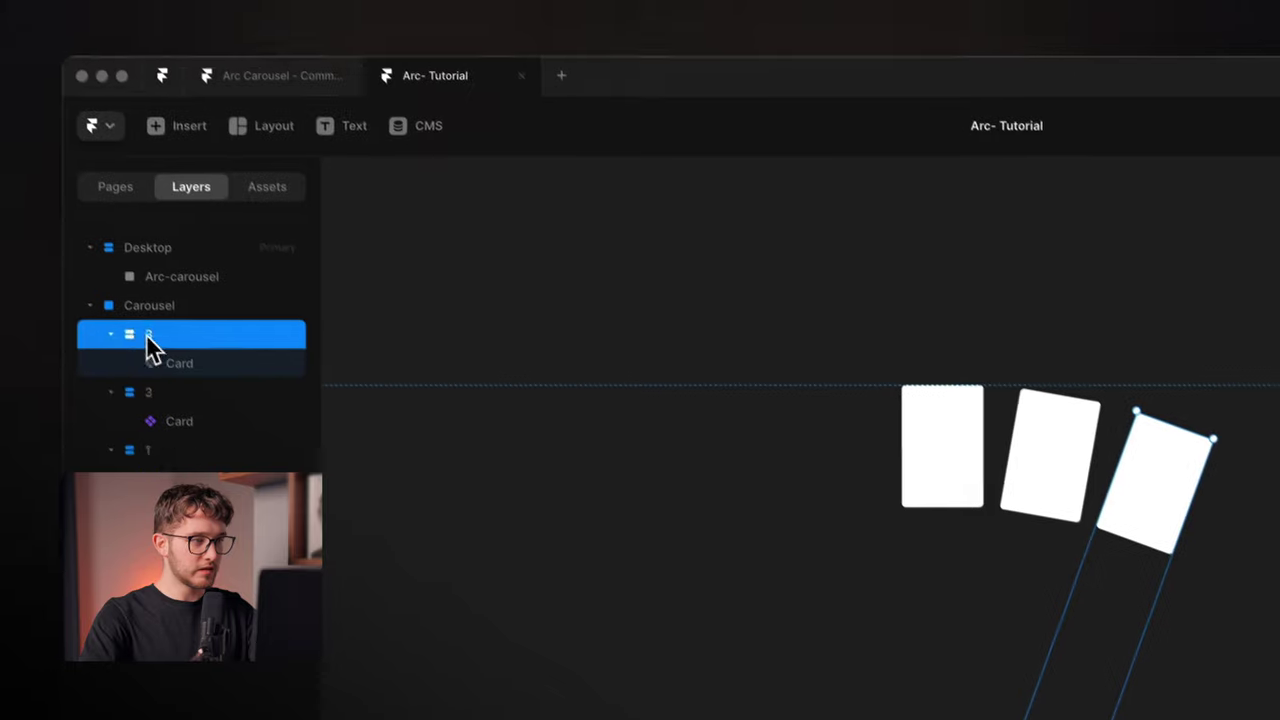
pyautogui.write('4')
pyautogui.press('Return')
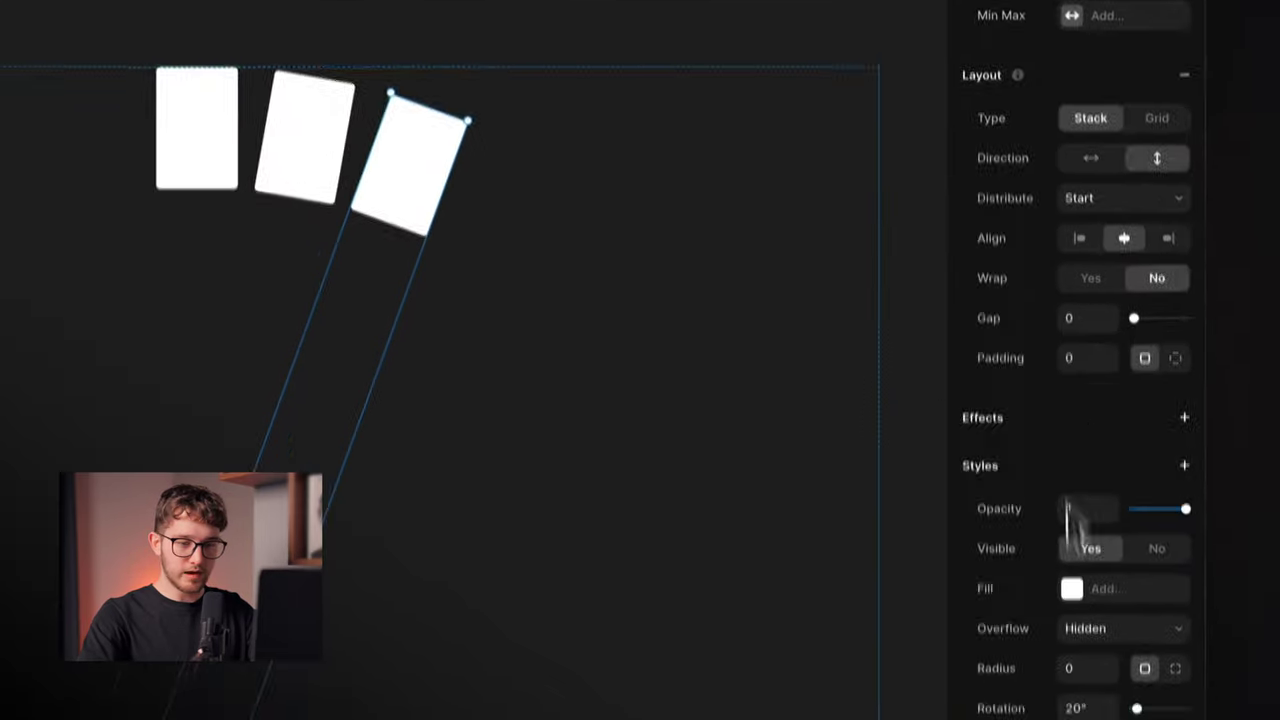
pyautogui.moveTo(1070, 708); pyautogui.dragTo(1160, 670)
pyautogui.write('30')
pyautogui.press('Return')
pyautogui.scroll(4, 728, 304)
pyautogui.scroll(1, 750, 314)
pyautogui.scroll(-3, 812, 356)
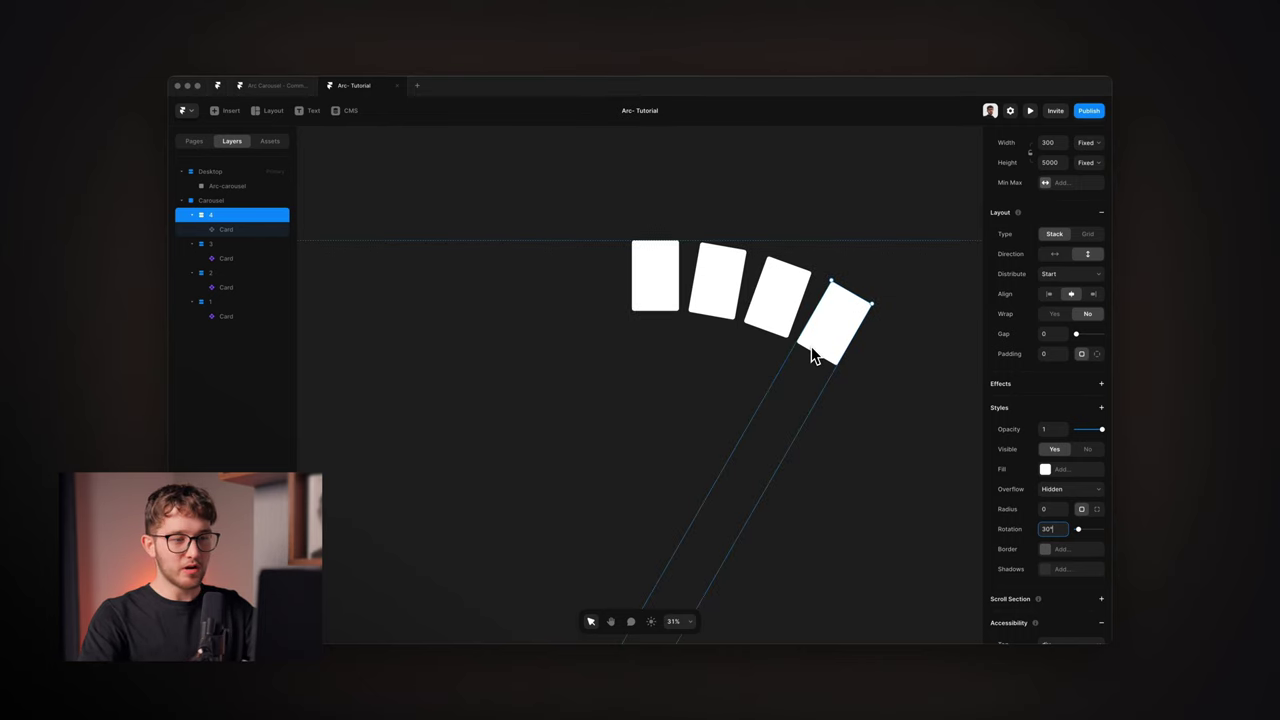
pyautogui.scroll(-5, 811, 356)
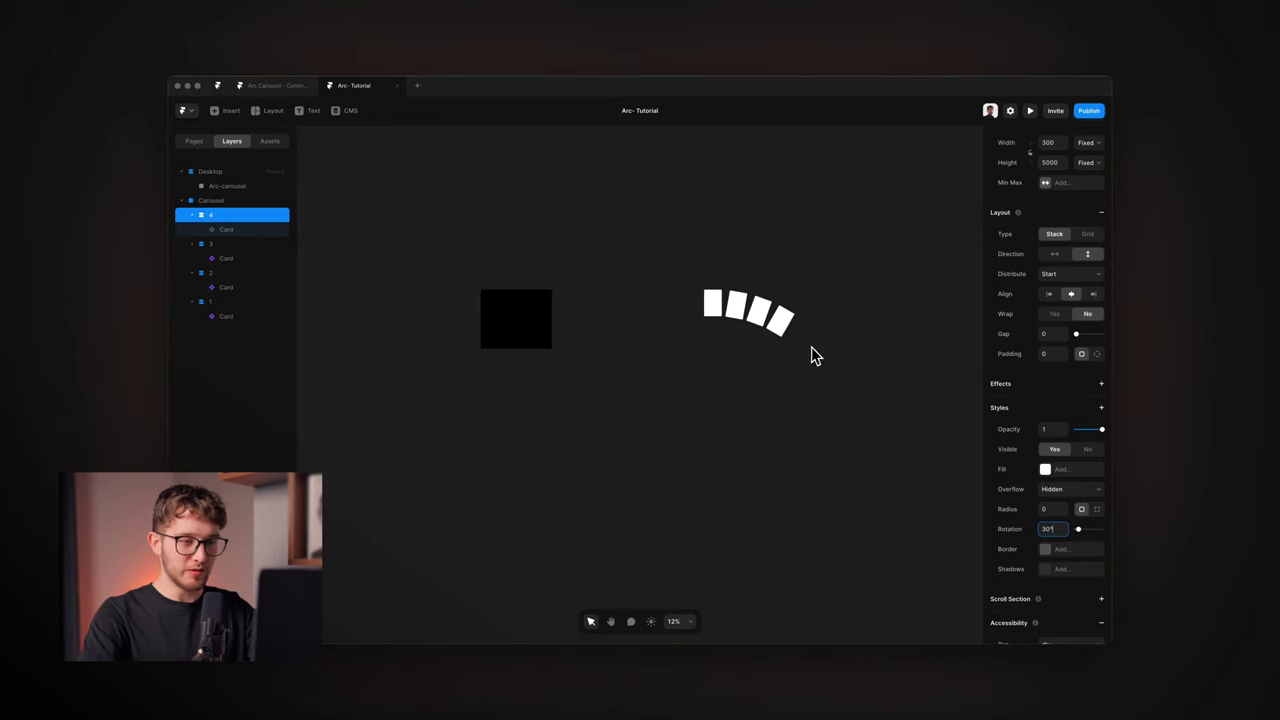
pyautogui.scroll(3, 785, 307)
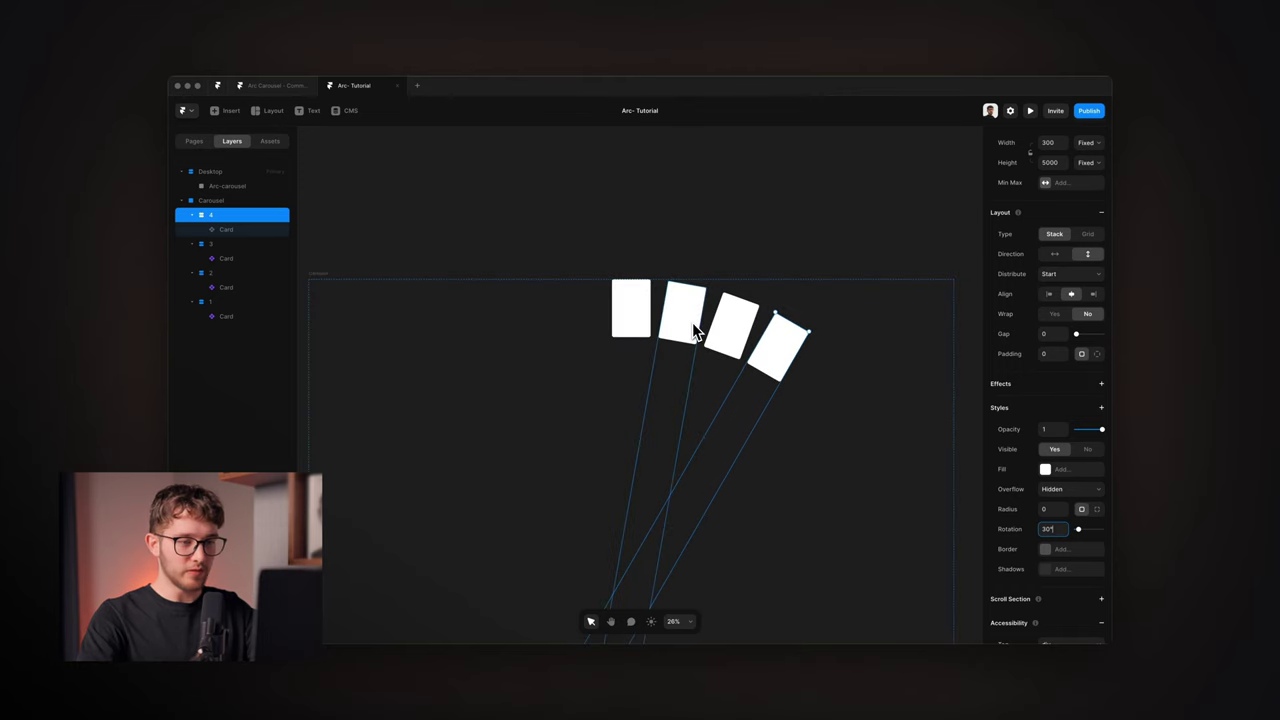
pyautogui.scroll(3, 692, 322)
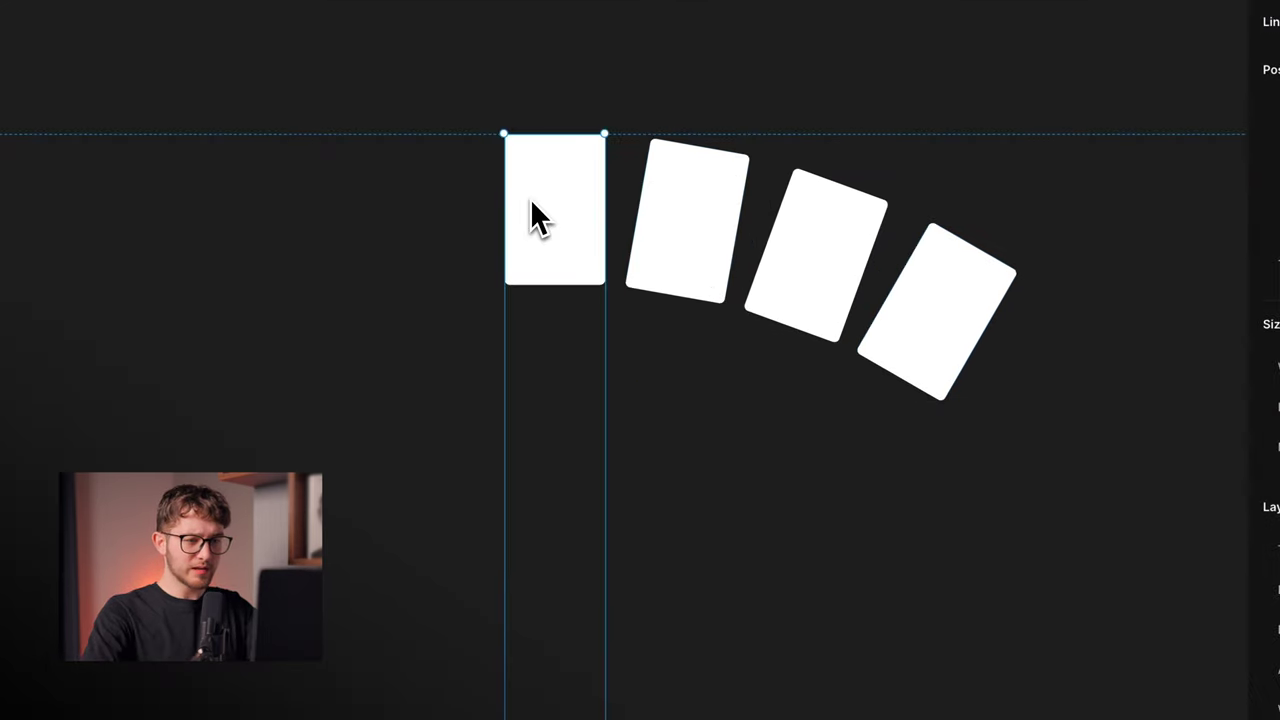
pyautogui.hscroll(1, 530, 198)
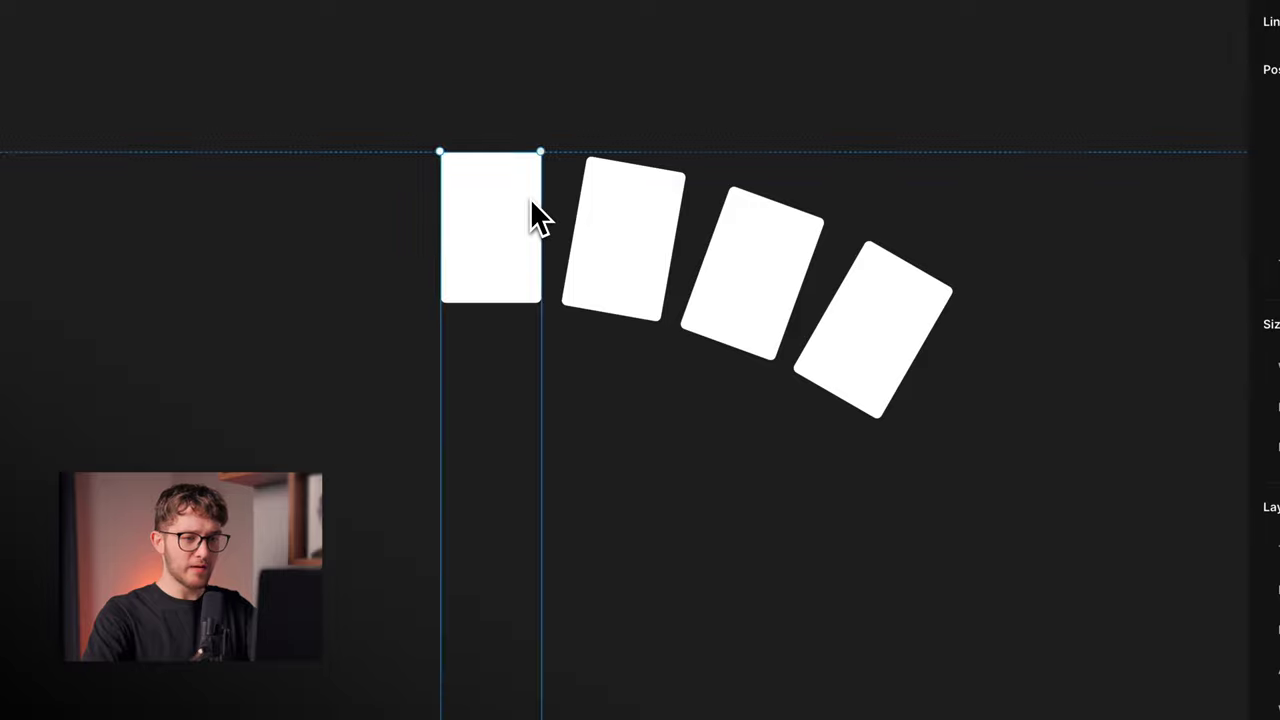
# Open the Card component for editing from the card in stack 1
pyautogui.scroll(3, 497, 295)
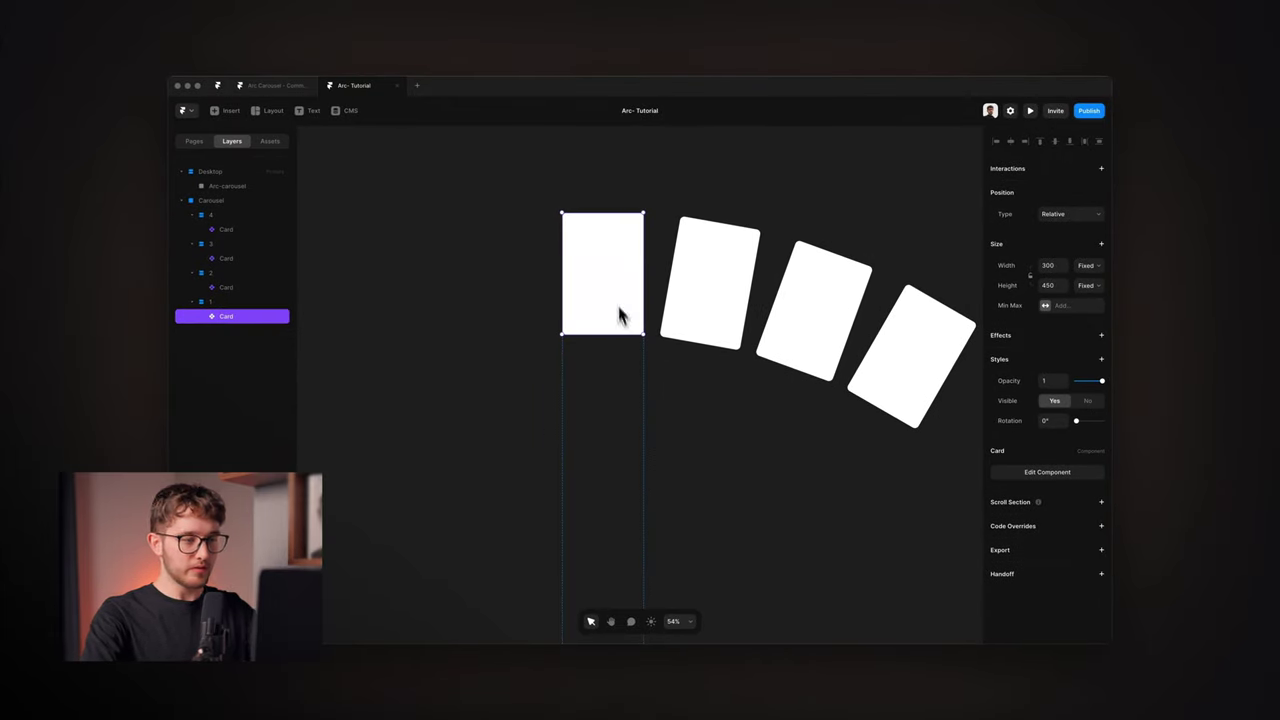
pyautogui.click(721, 286)
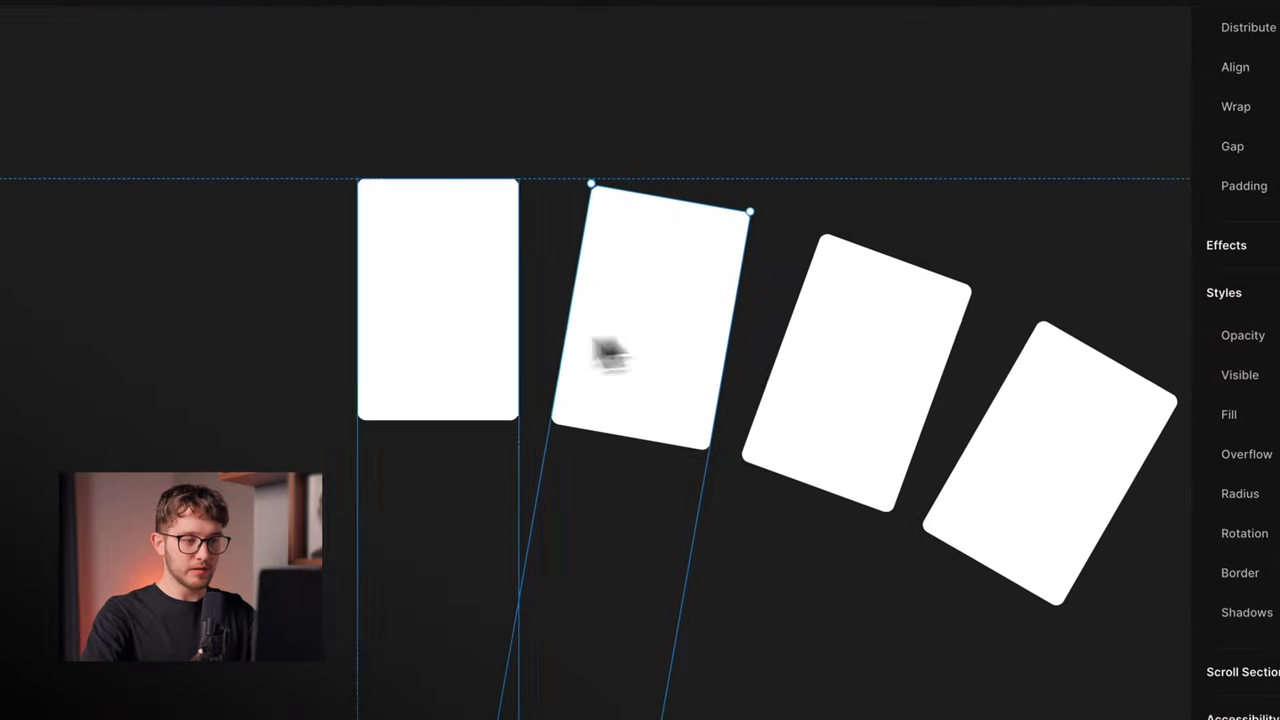
pyautogui.click(441, 321)
pyautogui.click(656, 366)
pyautogui.click(904, 408)
pyautogui.click(1028, 498)
pyautogui.click(420, 387)
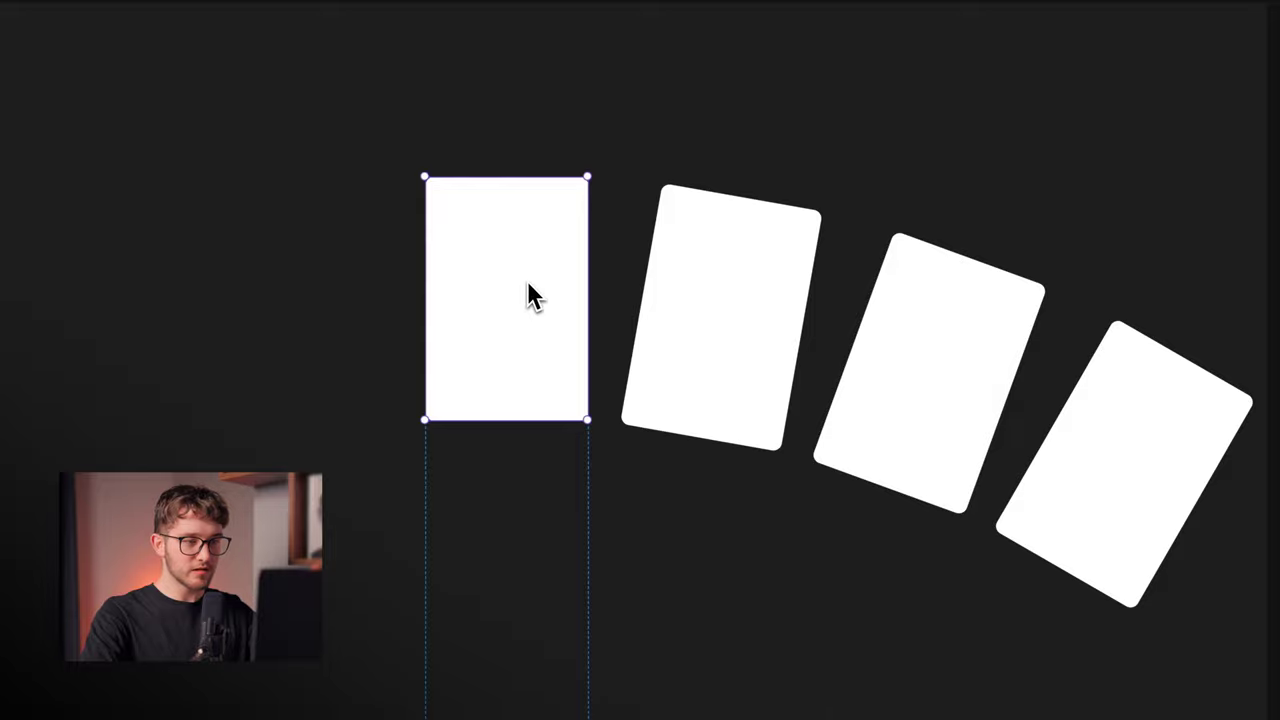
pyautogui.doubleClick(527, 282)
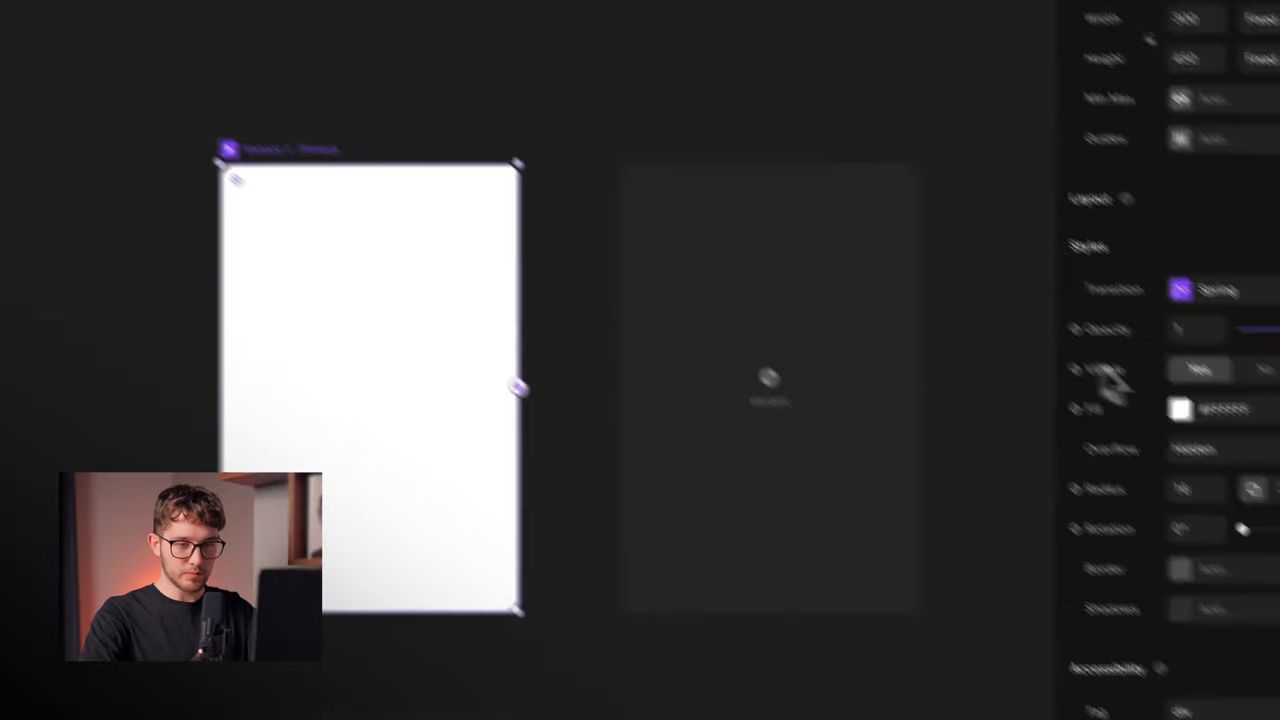
# Try a dark red fill on the Card component's primary variant and return it to white
pyautogui.click(1106, 333)
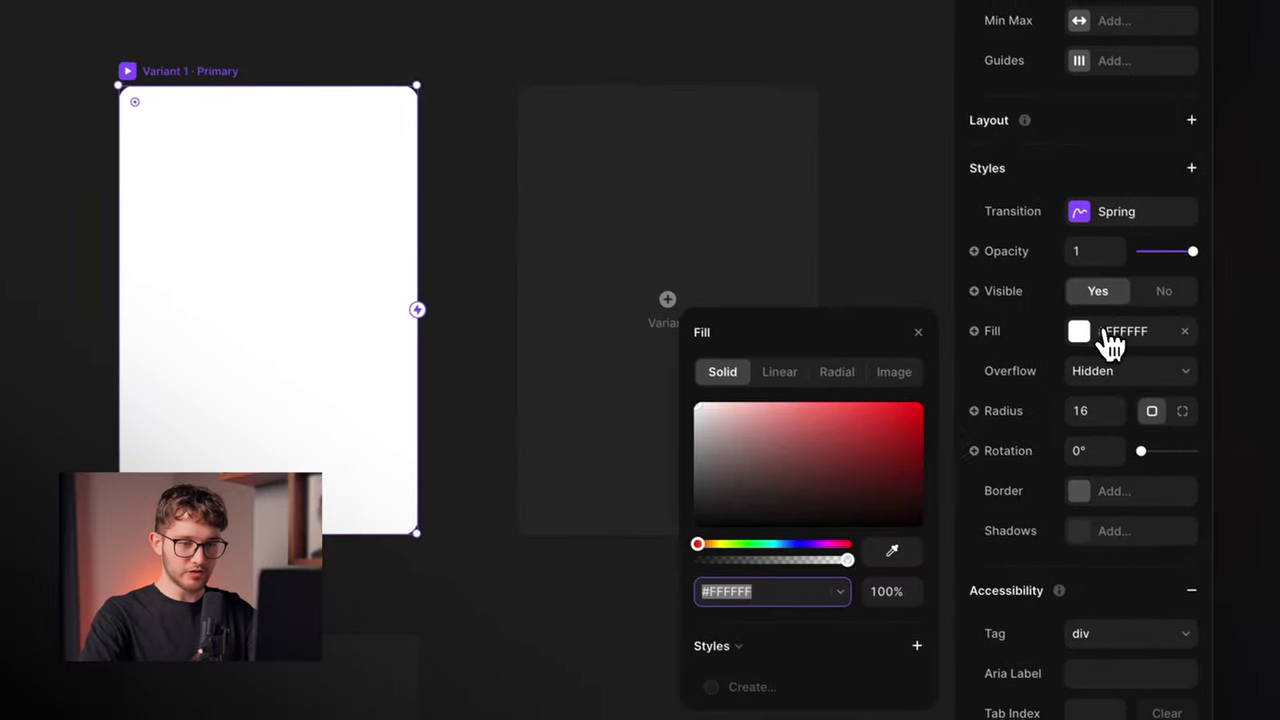
pyautogui.click(888, 469)
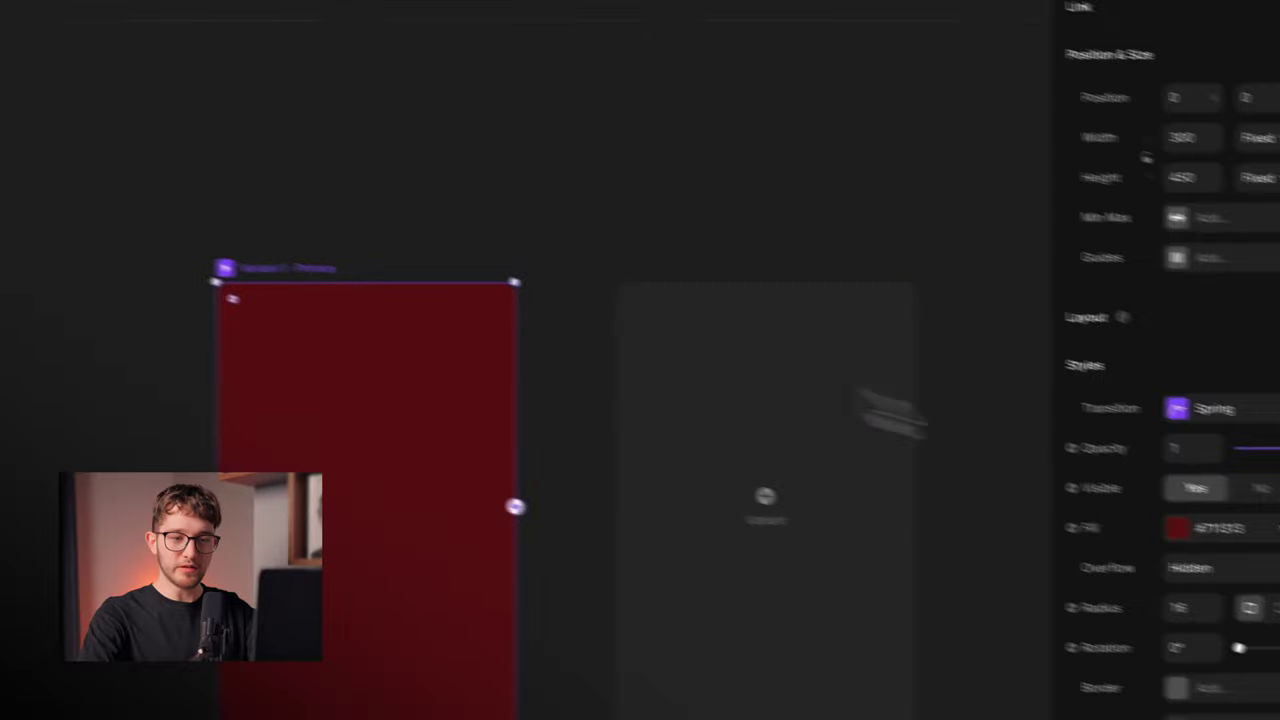
pyautogui.click(1197, 533)
pyautogui.moveTo(1001, 671); pyautogui.dragTo(672, 549)
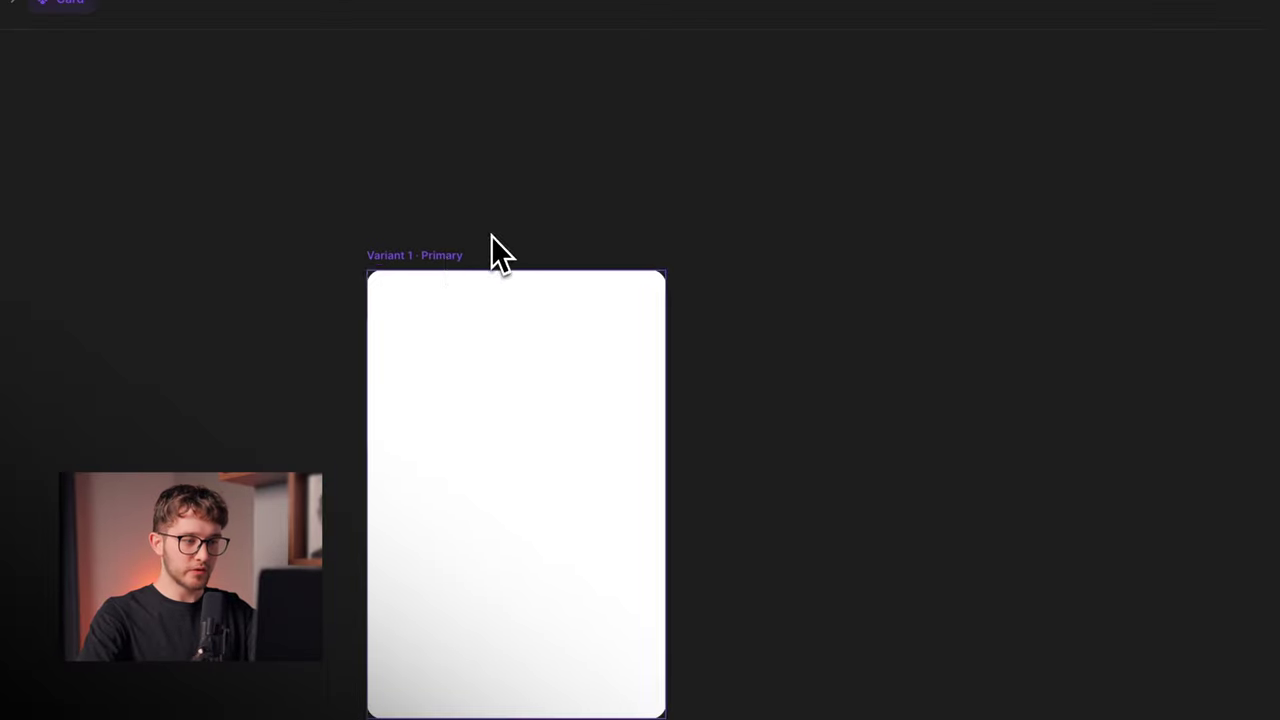
# Rename the primary variant as Inactive and set its opacity to 0.25
pyautogui.click(470, 258)
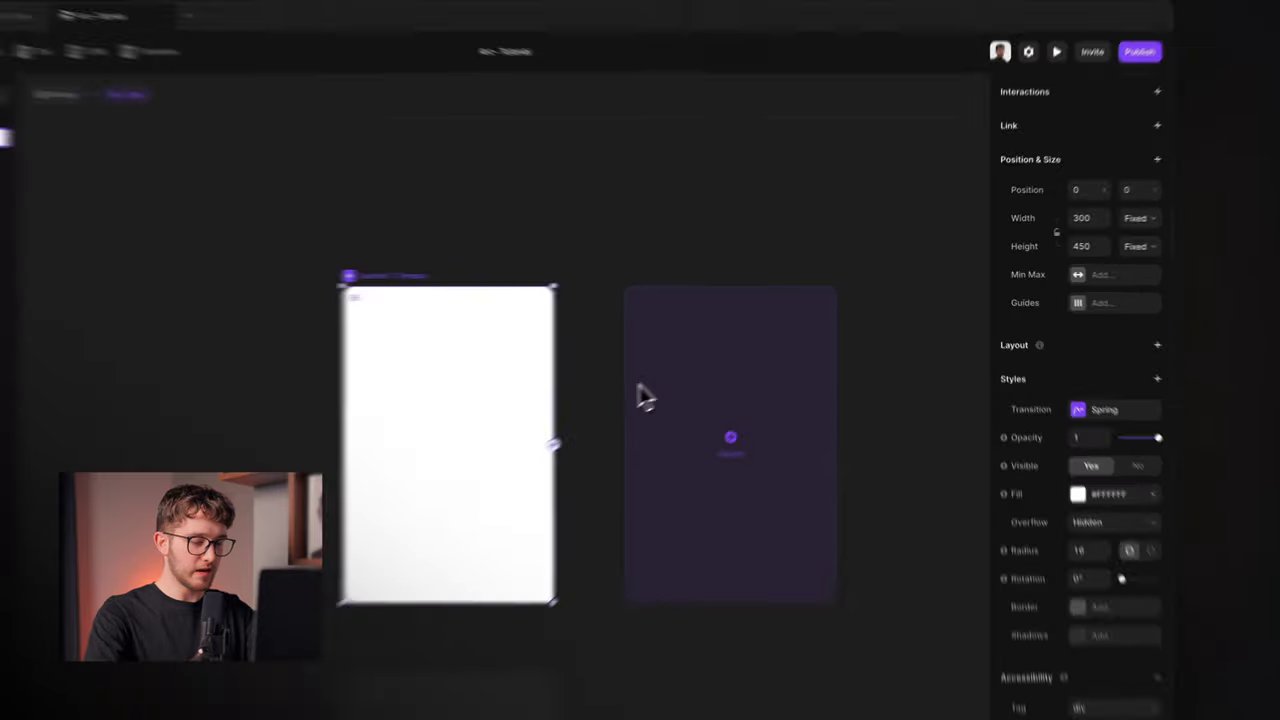
pyautogui.write('Inactive')
pyautogui.press('Return')
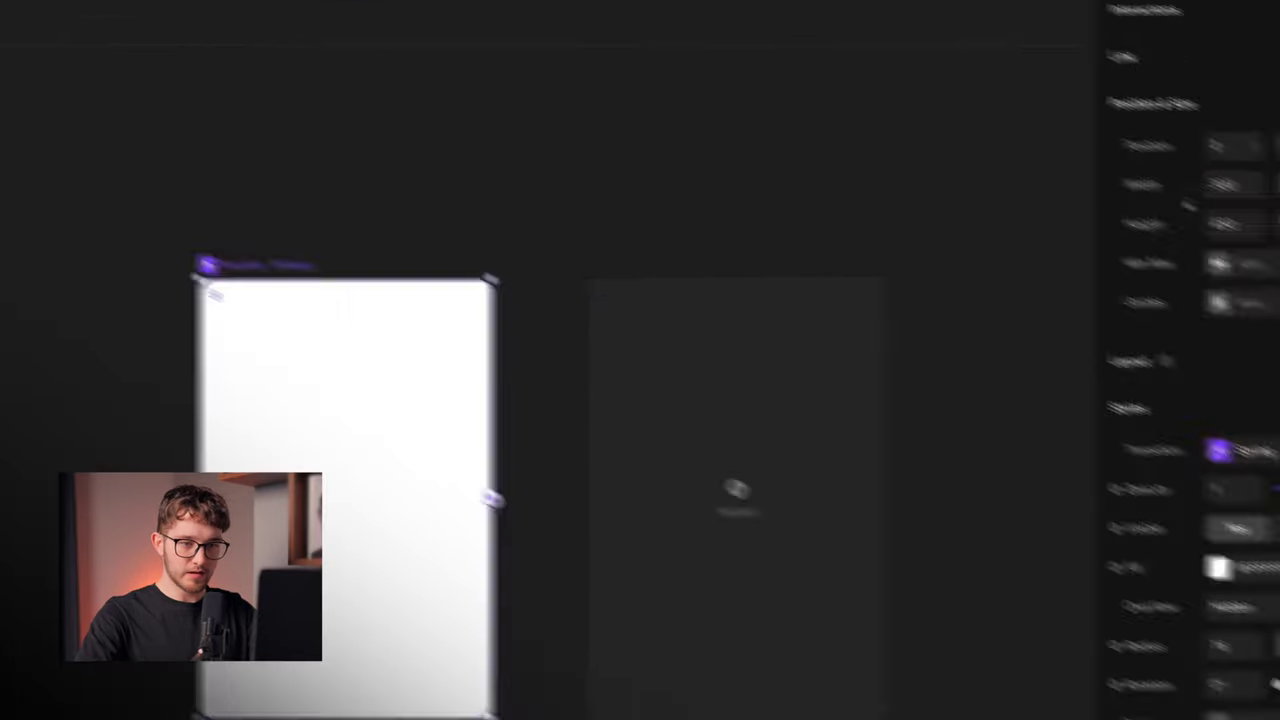
pyautogui.click(1054, 383)
pyautogui.write('0.25')
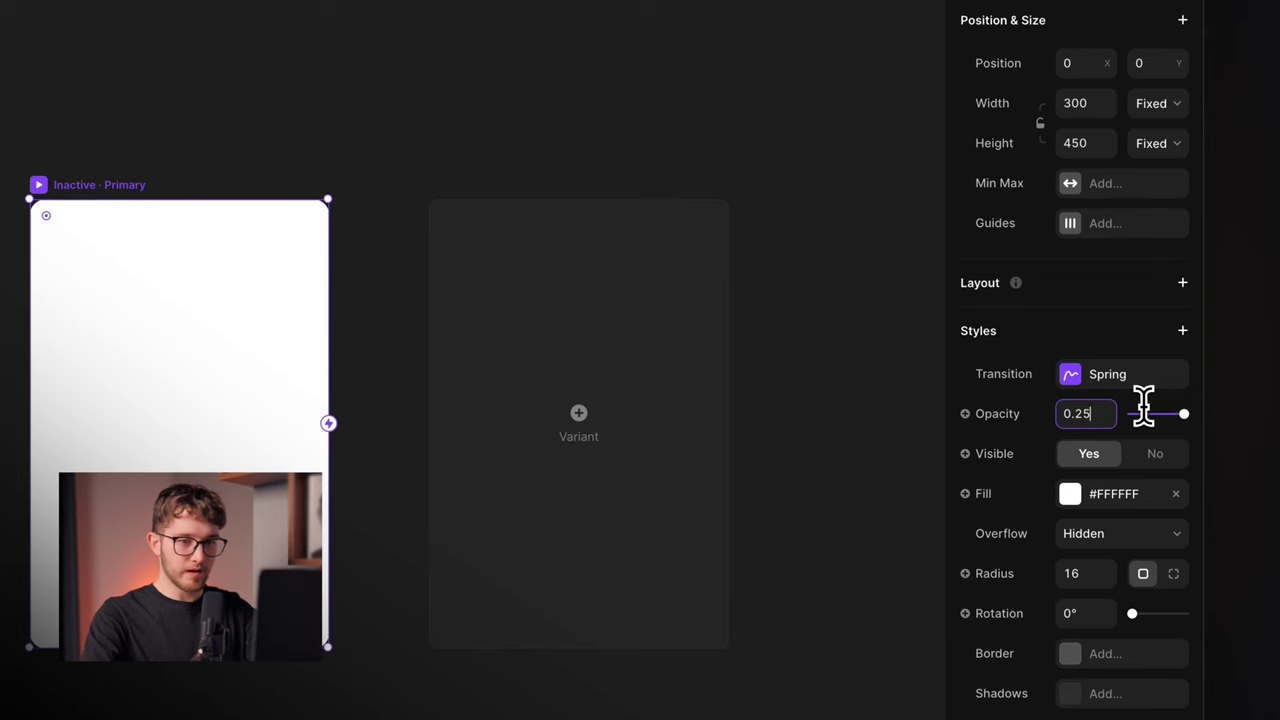
pyautogui.press('Return')
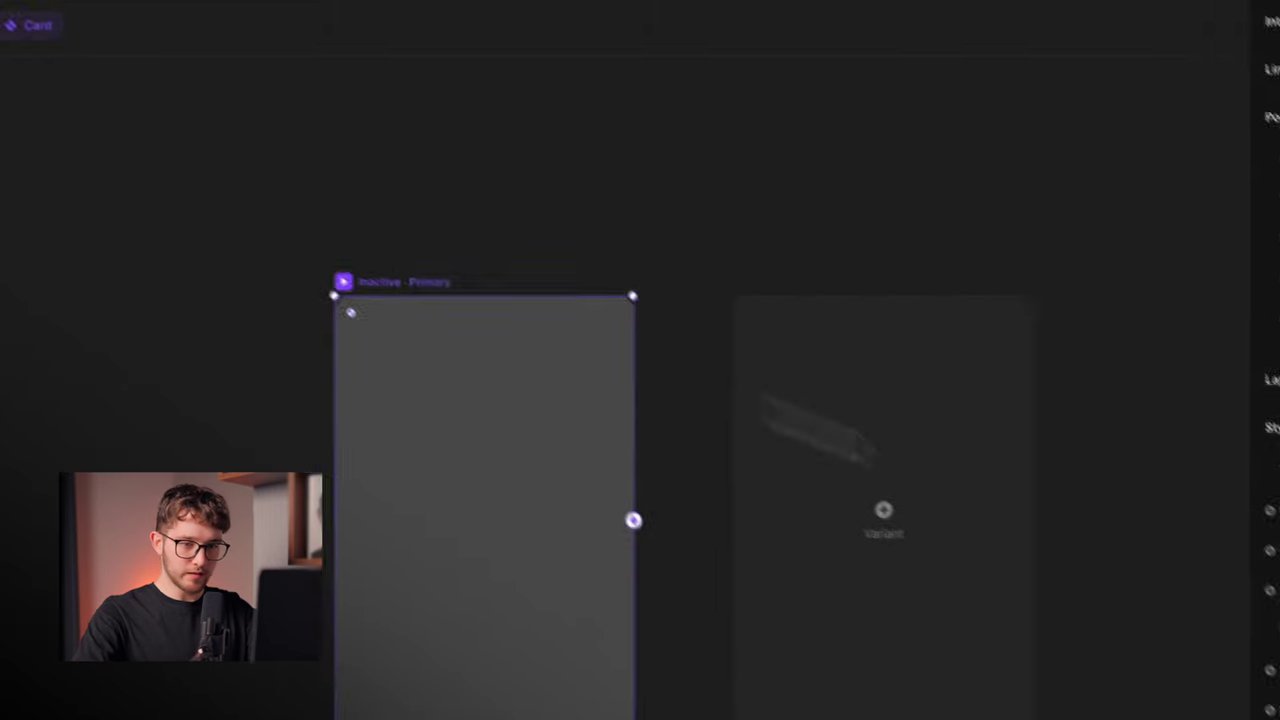
# Change the Inactive variant's fill to the light blue #42D3FF
pyautogui.click(1070, 493)
pyautogui.click(842, 361)
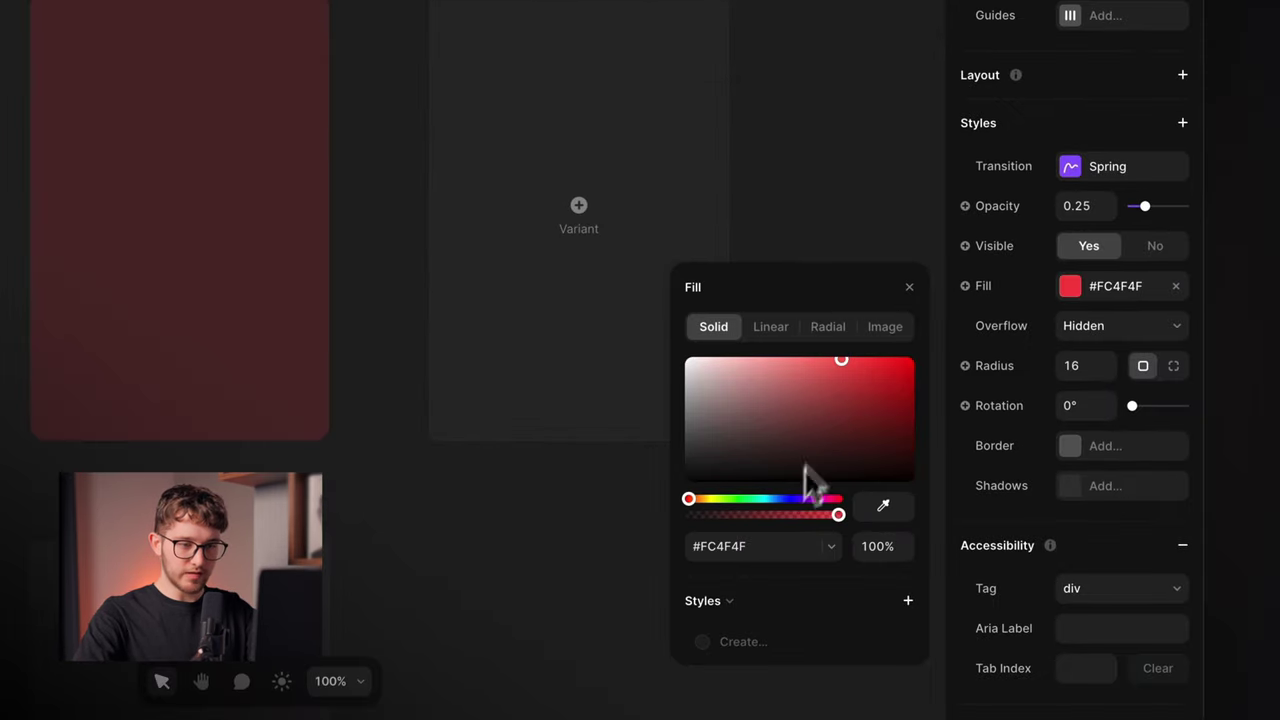
pyautogui.moveTo(796, 503); pyautogui.dragTo(779, 498)
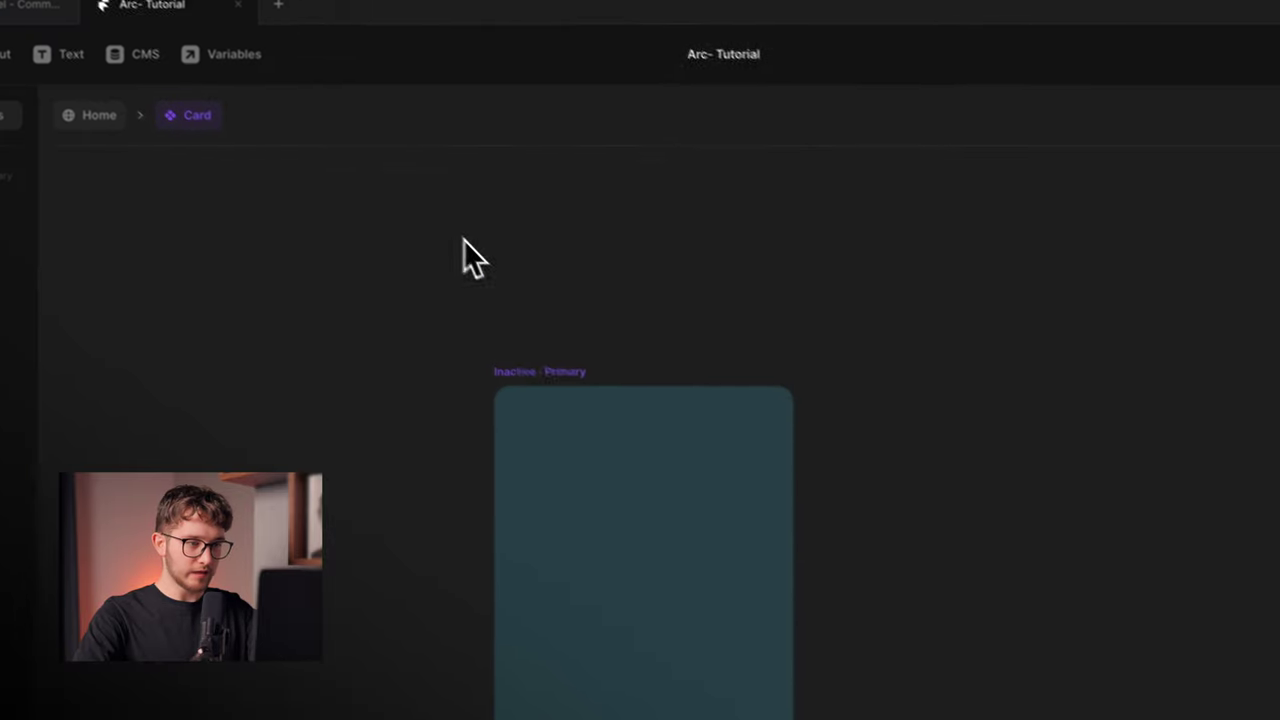
# Add a second variant named Active and set its opacity to 1
pyautogui.click(563, 406)
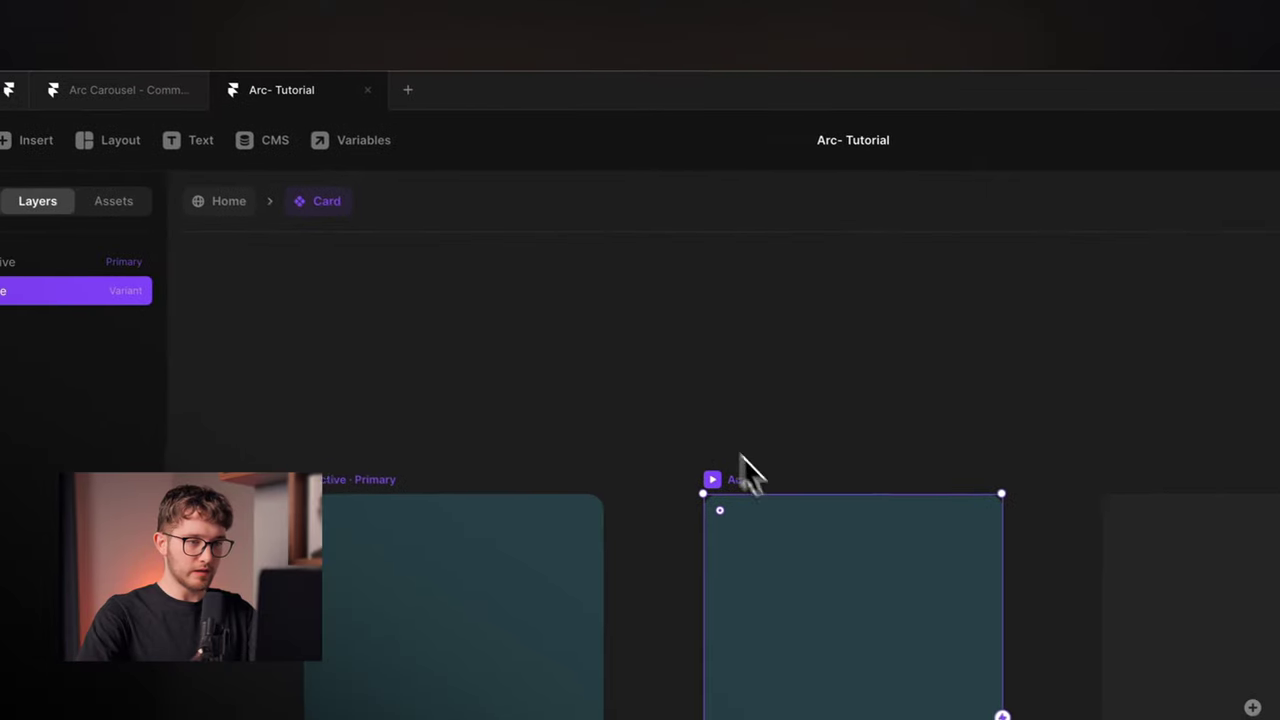
pyautogui.click(1114, 498)
pyautogui.write('1')
pyautogui.press('Return')
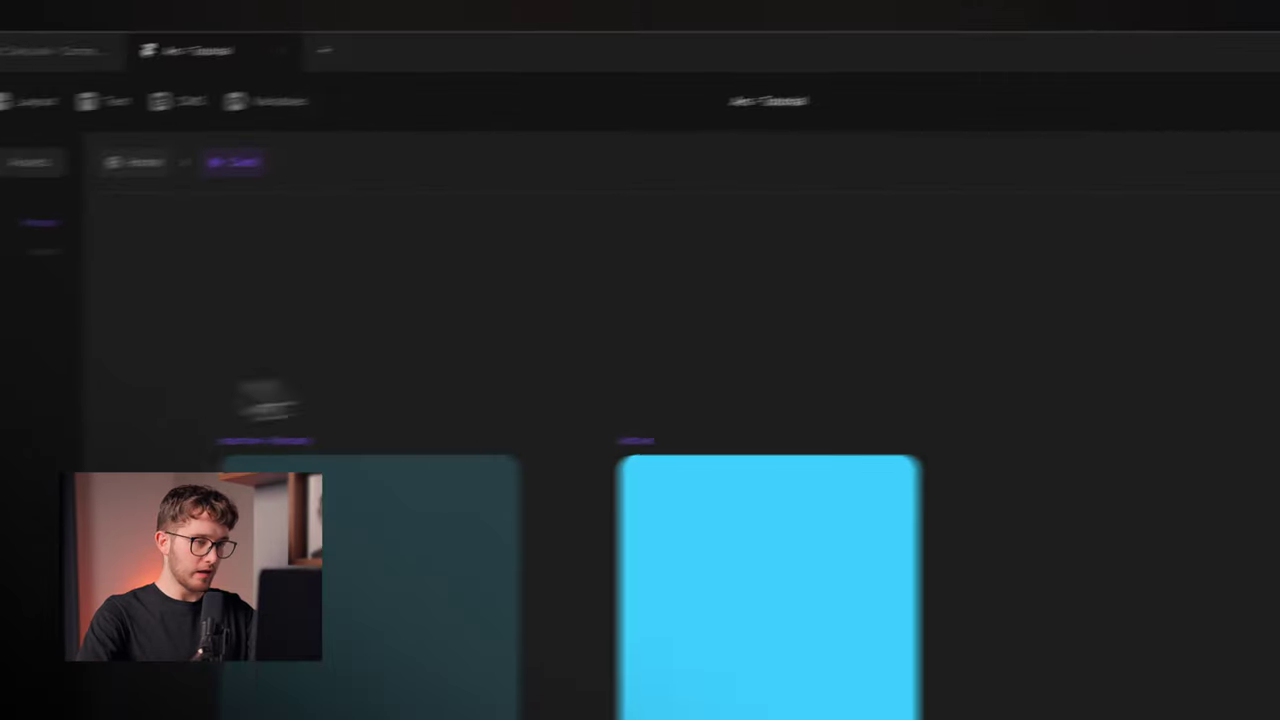
# Create a color variable from the Inactive variant's fill
pyautogui.click(510, 397)
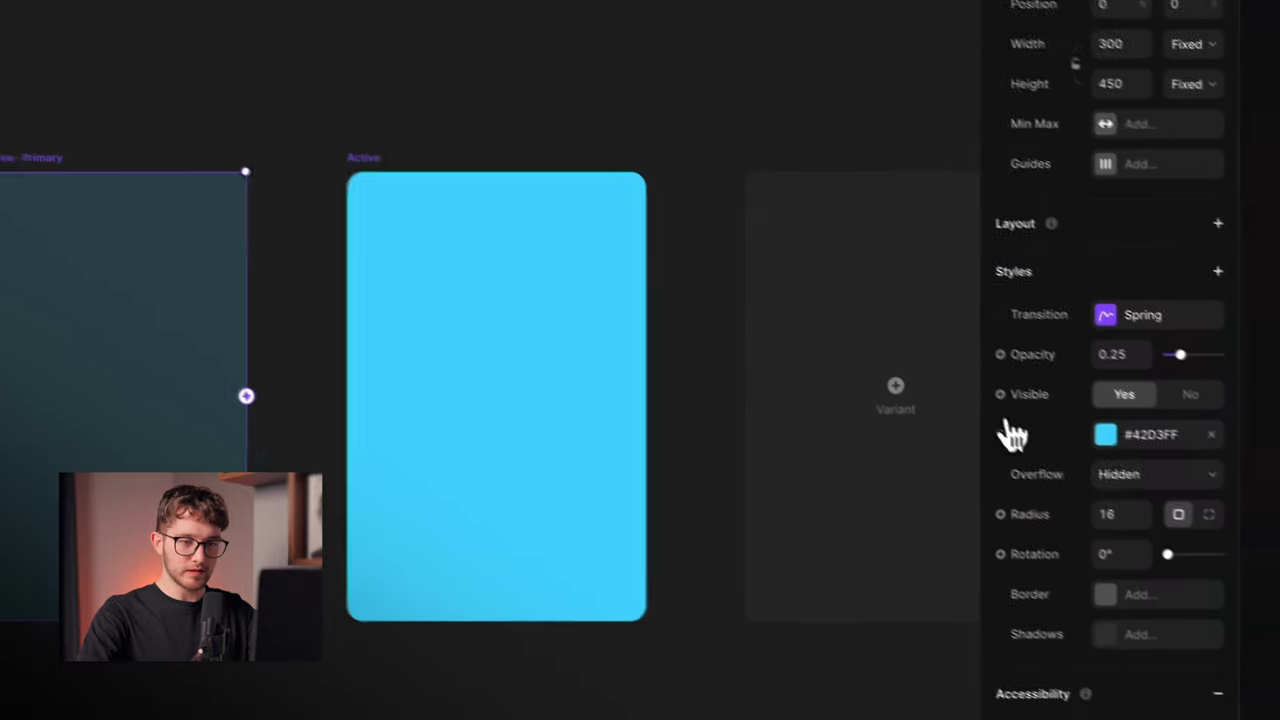
pyautogui.click(976, 419)
pyautogui.moveTo(1021, 450)
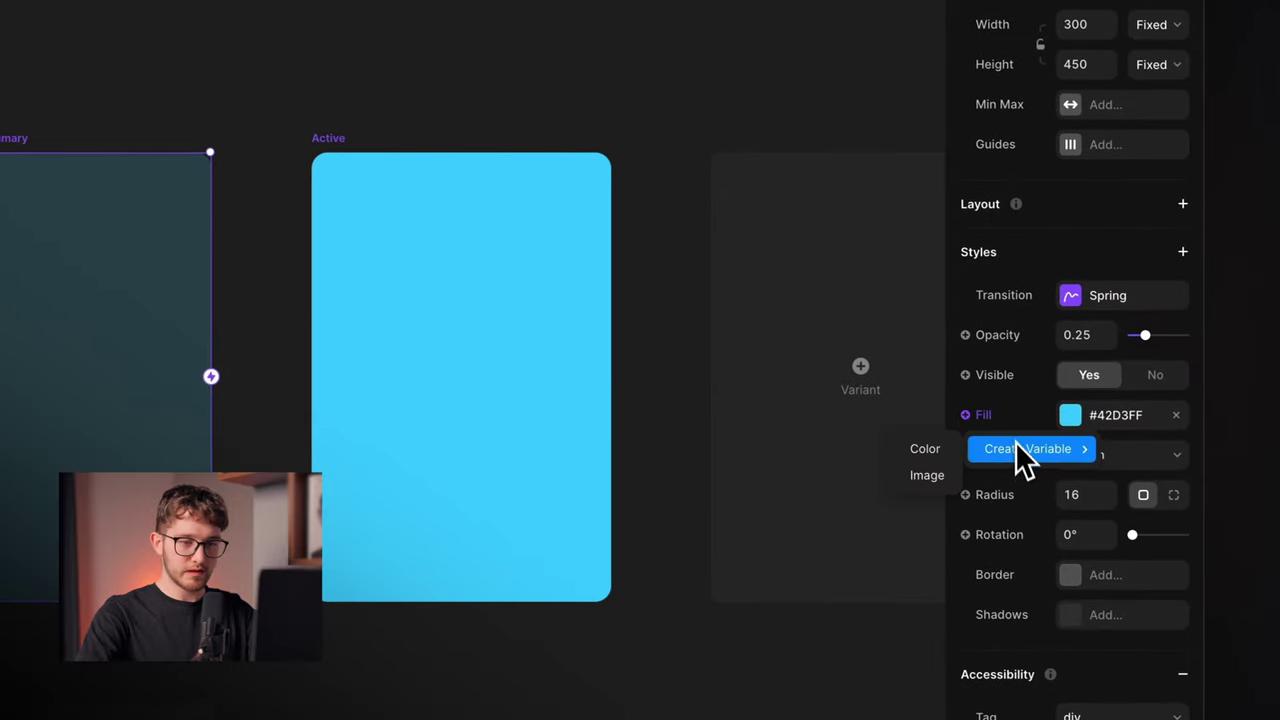
pyautogui.click(903, 452)
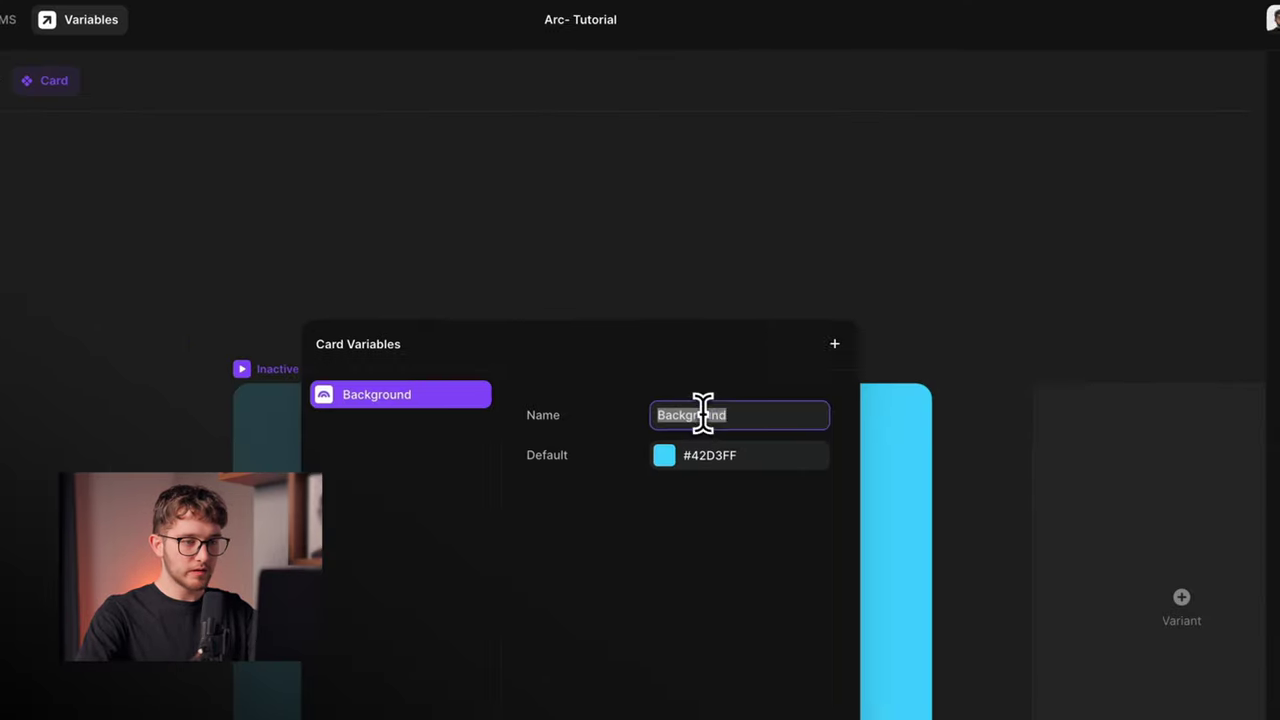
pyautogui.click(805, 300)
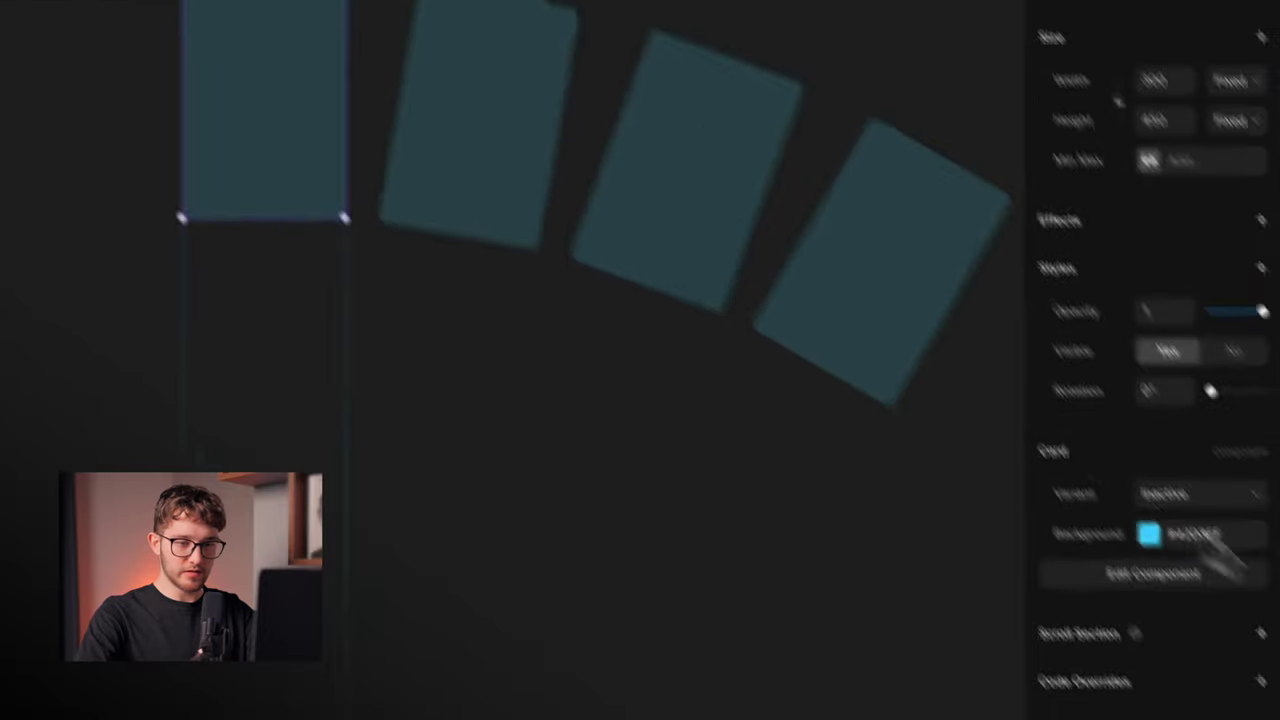
# Try a different Background color on the card in stack 1 and undo it
pyautogui.click(1130, 445)
pyautogui.moveTo(790, 470); pyautogui.dragTo(846, 473)
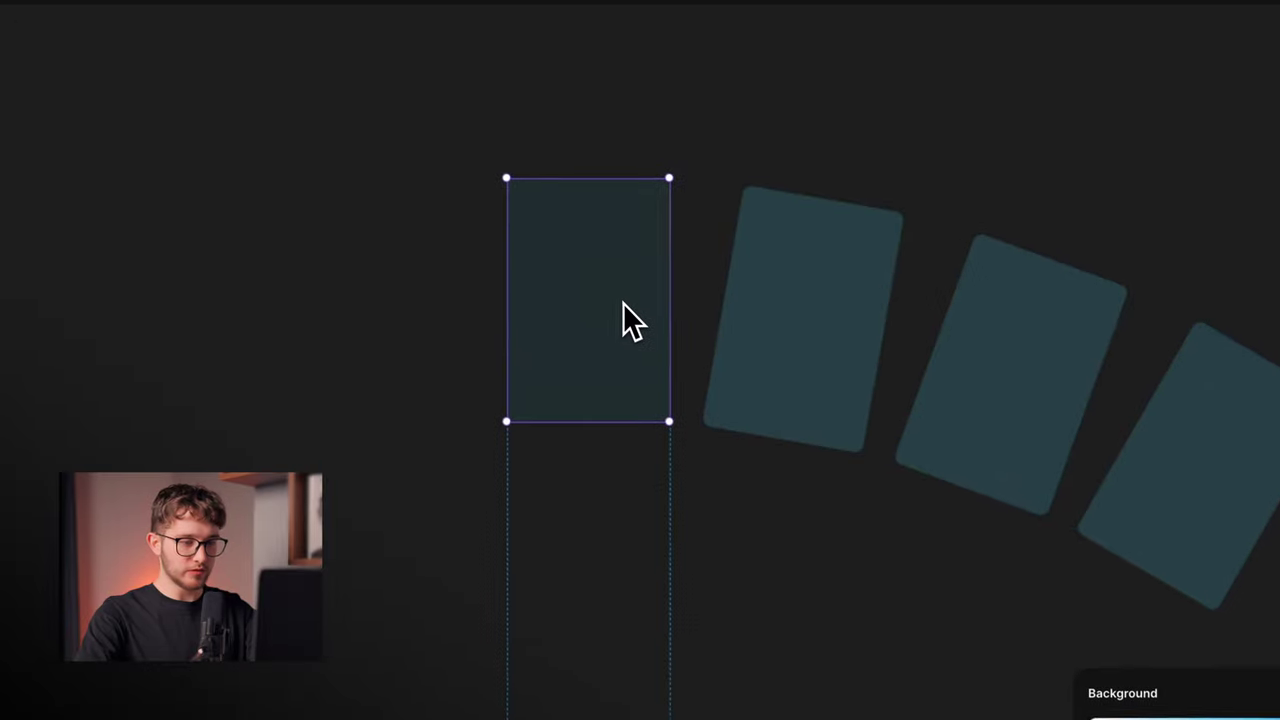
pyautogui.press('super+z')
pyautogui.press('super+z')
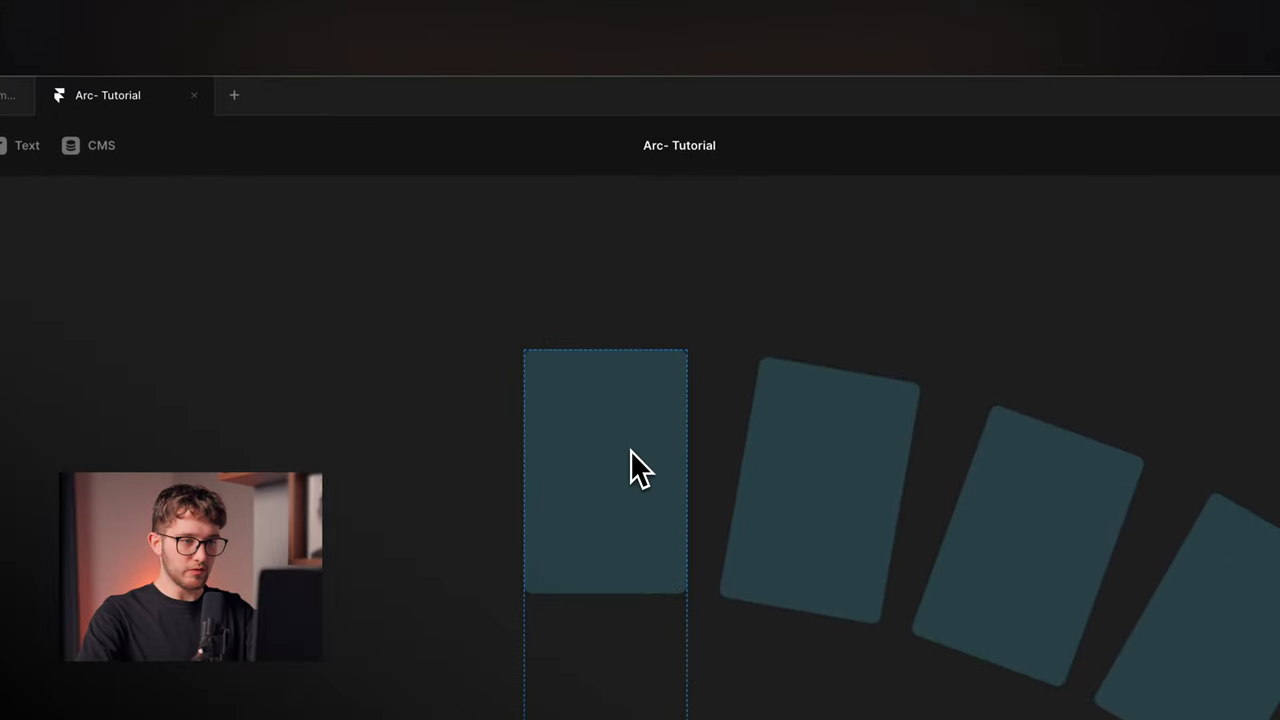
# Open the Card component again and add the text 1 to the Inactive variant
pyautogui.doubleClick(640, 470)
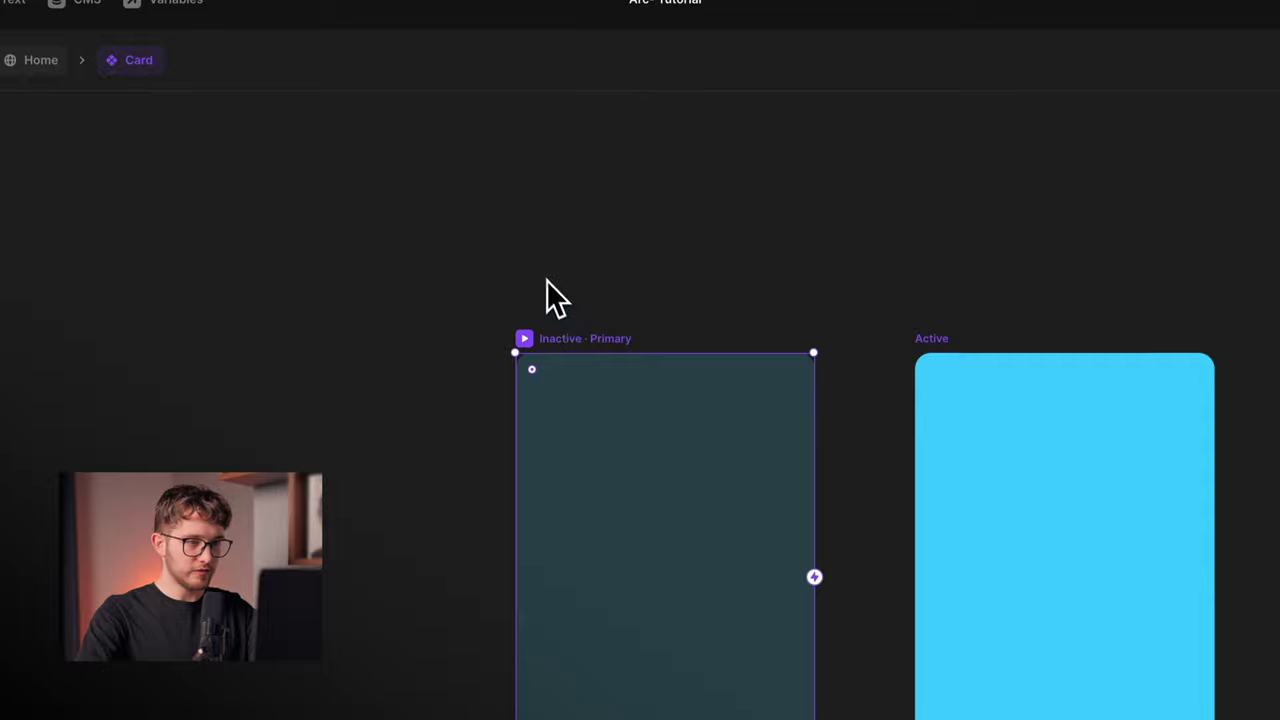
pyautogui.scroll(-2, 547, 280)
pyautogui.hscroll(2, 547, 280)
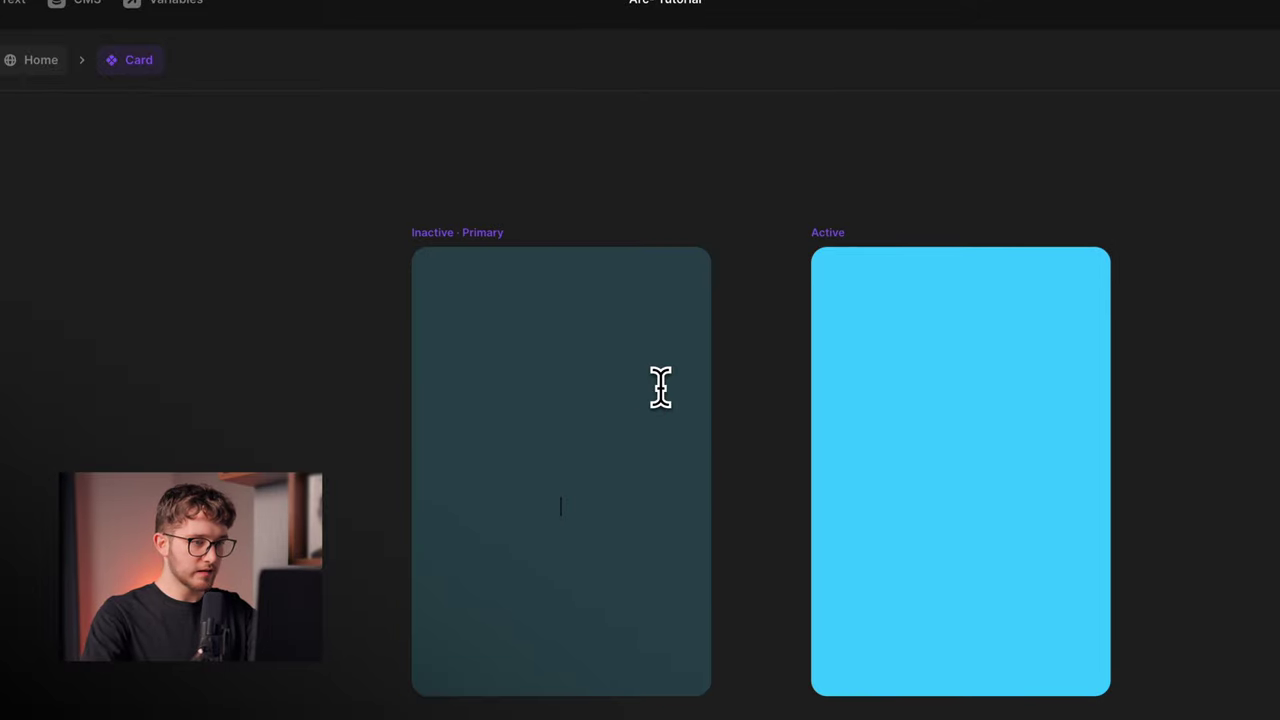
pyautogui.write('1')
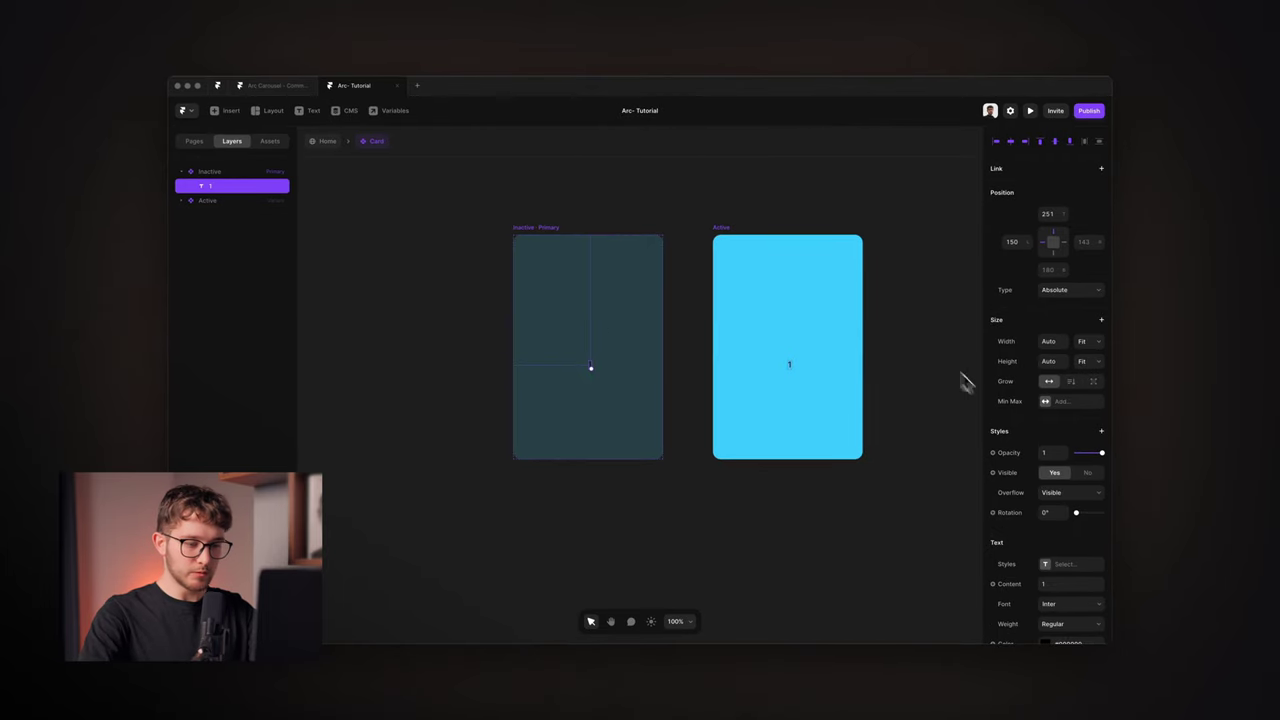
# Center the number in the card and style it at size 76 in white #FFFFFF
pyautogui.scroll(-3, 1063, 534)
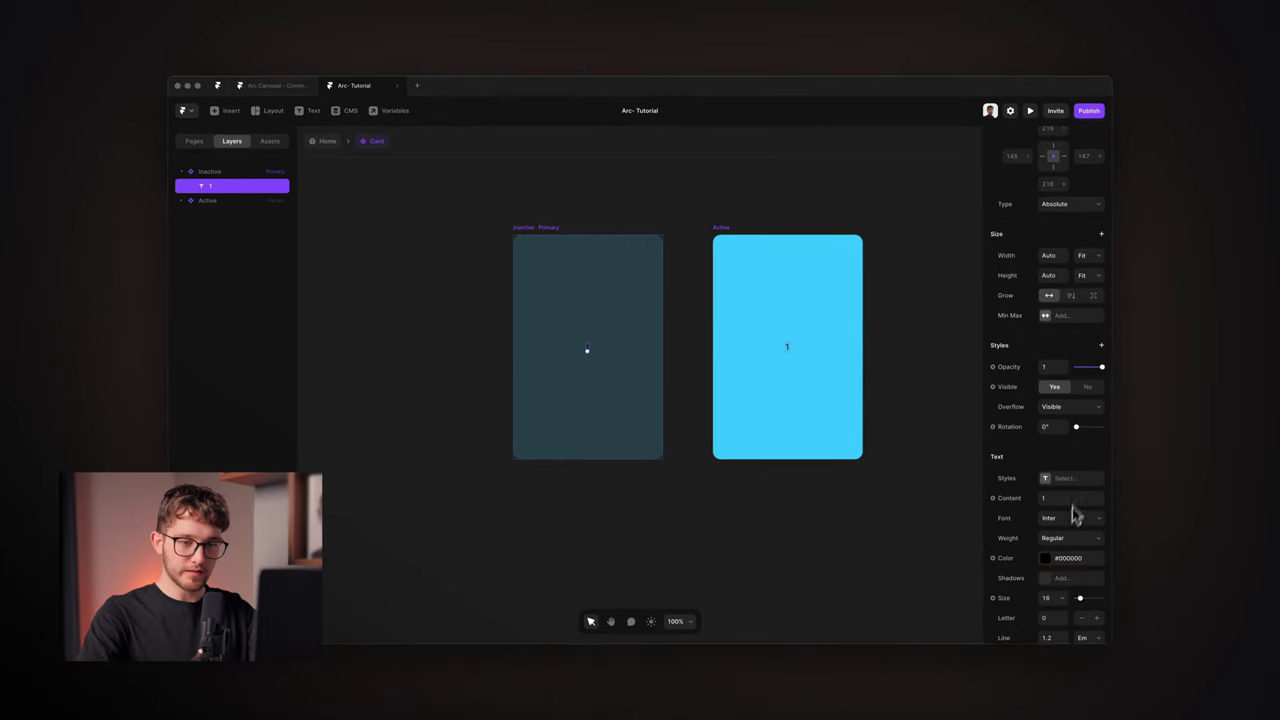
pyautogui.click(1050, 531)
pyautogui.write('26')
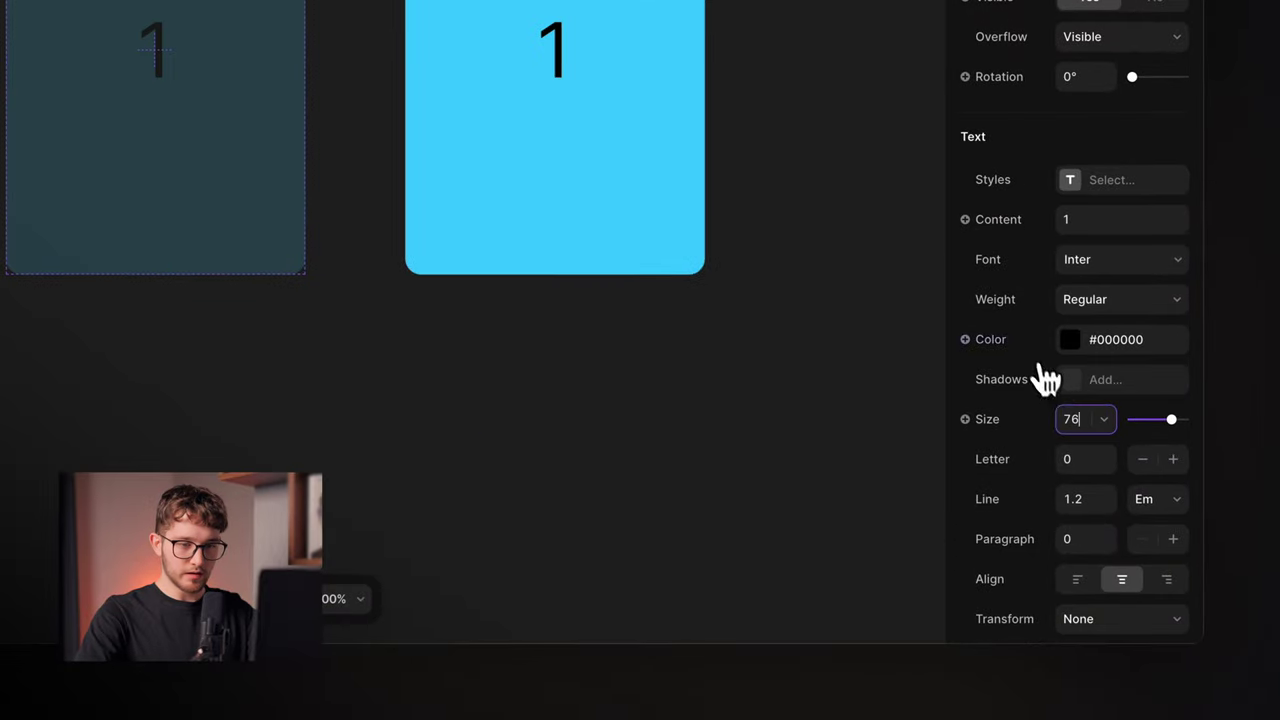
pyautogui.click(1095, 345)
pyautogui.moveTo(777, 374); pyautogui.dragTo(560, 300)
pyautogui.click(1120, 299)
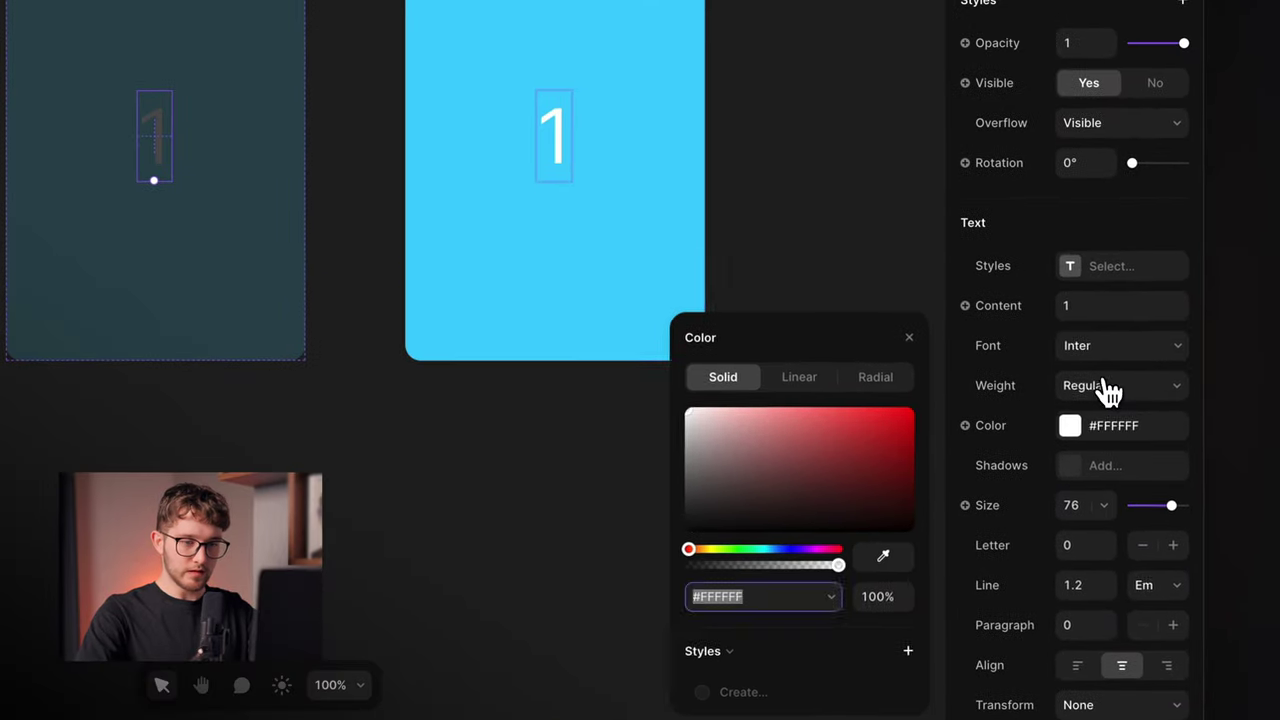
# Set the number's font to Space Mono with Bold weight
pyautogui.click(1090, 358)
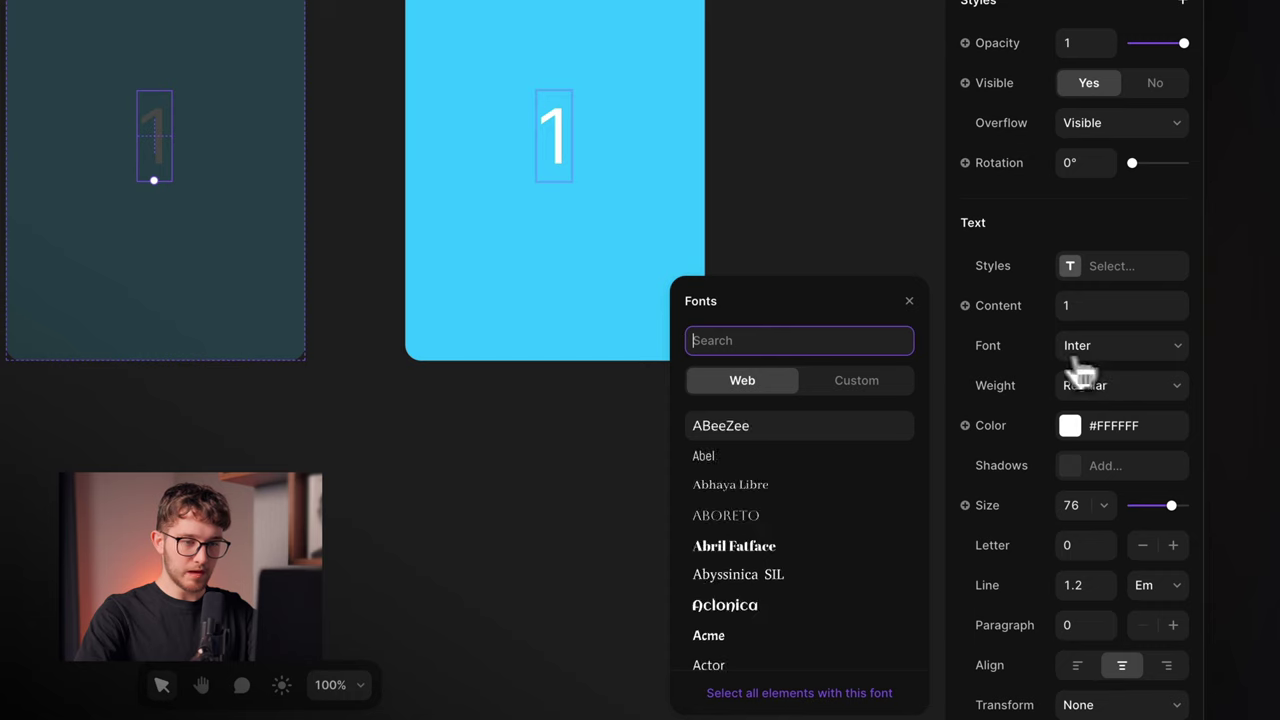
pyautogui.click(1100, 386)
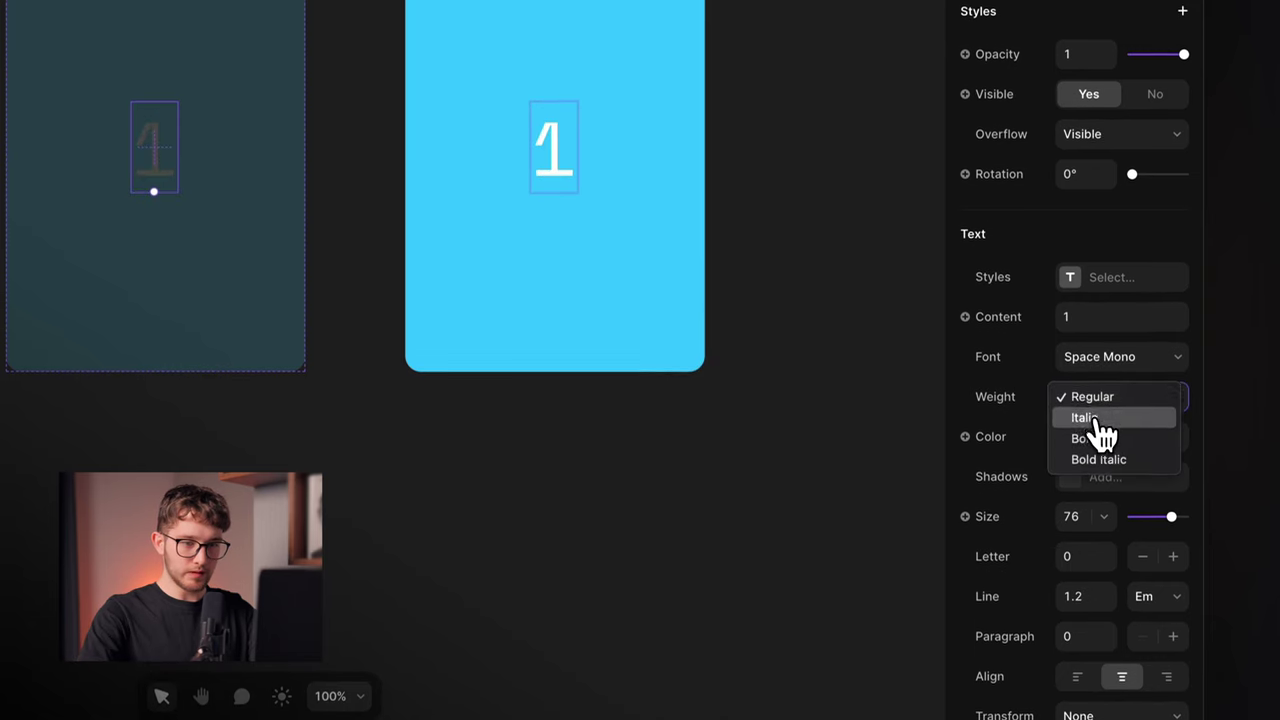
pyautogui.click(1100, 441)
pyautogui.click(543, 280)
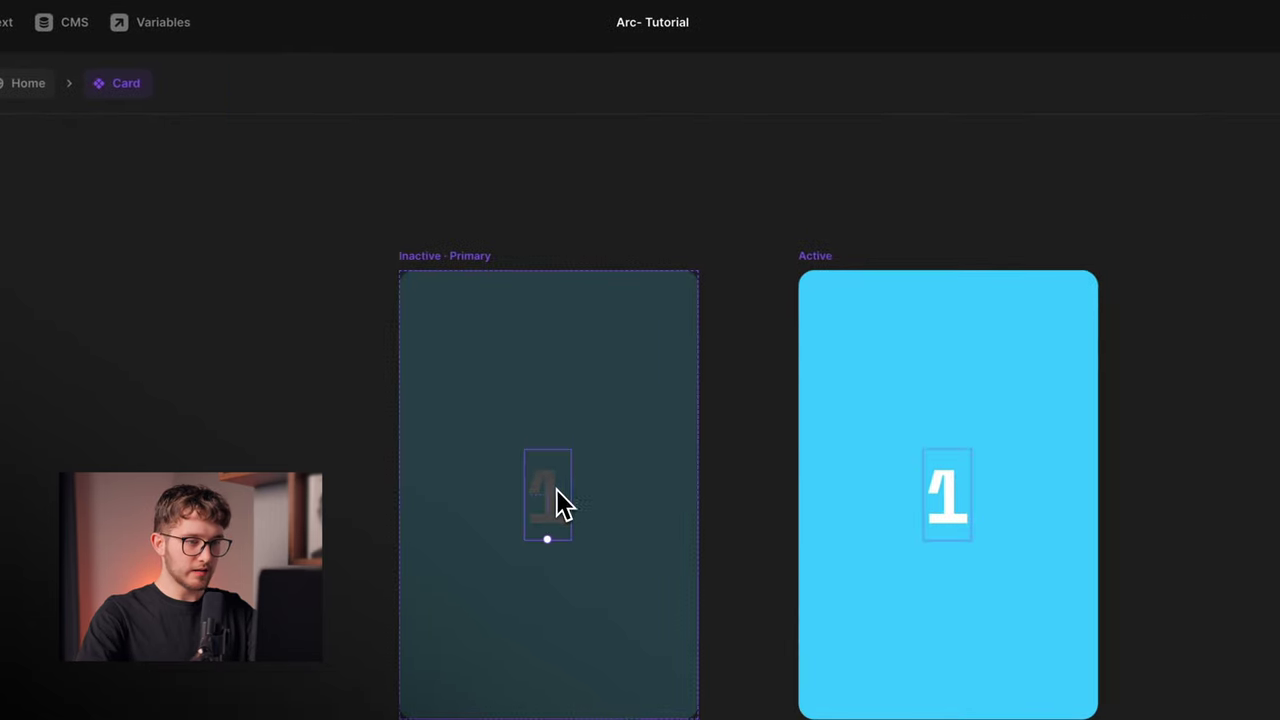
# Set the number's opacity to 0 in the Inactive variant and to full in the Active variant
pyautogui.doubleClick(556, 488)
pyautogui.moveTo(1185, 358); pyautogui.dragTo(1182, 364)
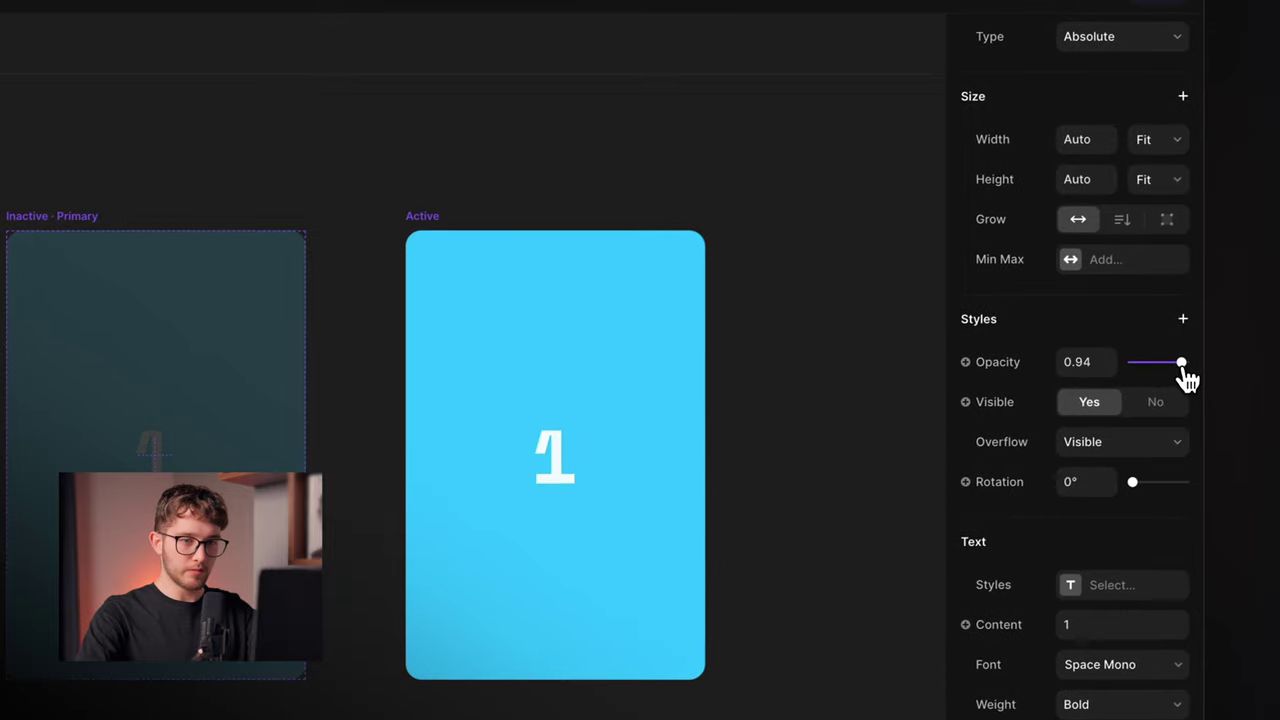
pyautogui.click(419, 215)
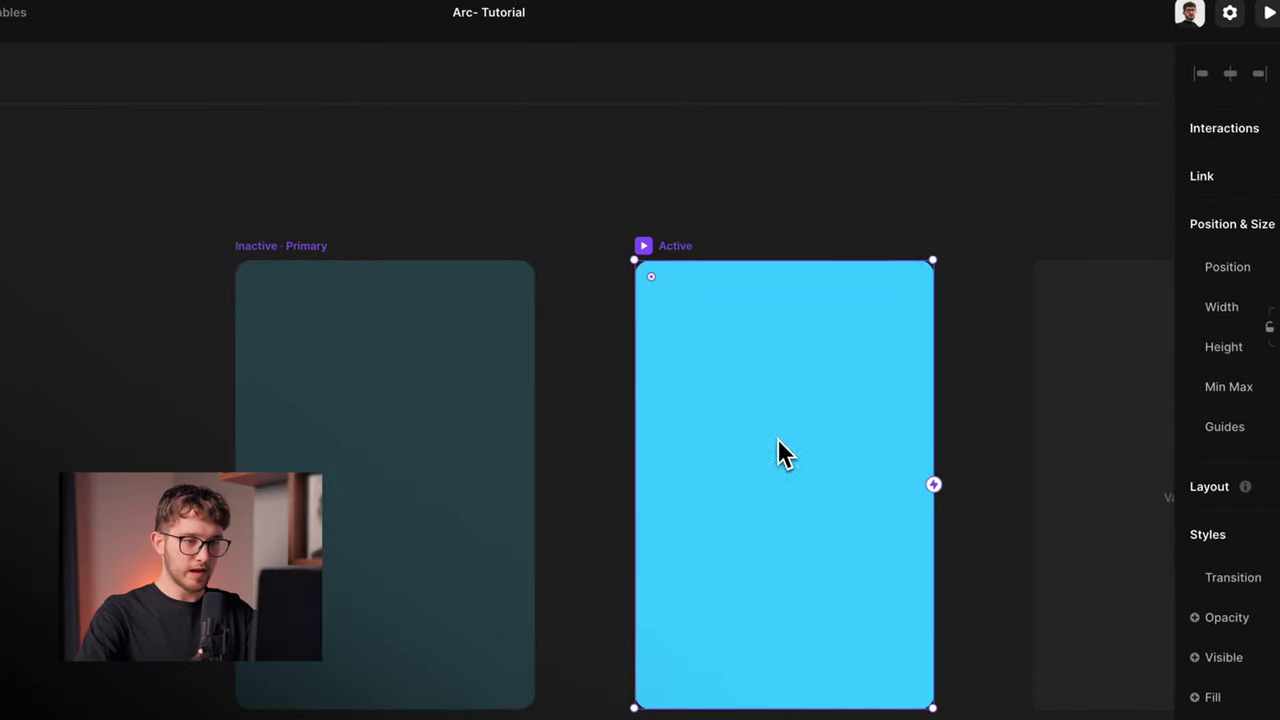
pyautogui.doubleClick(549, 460)
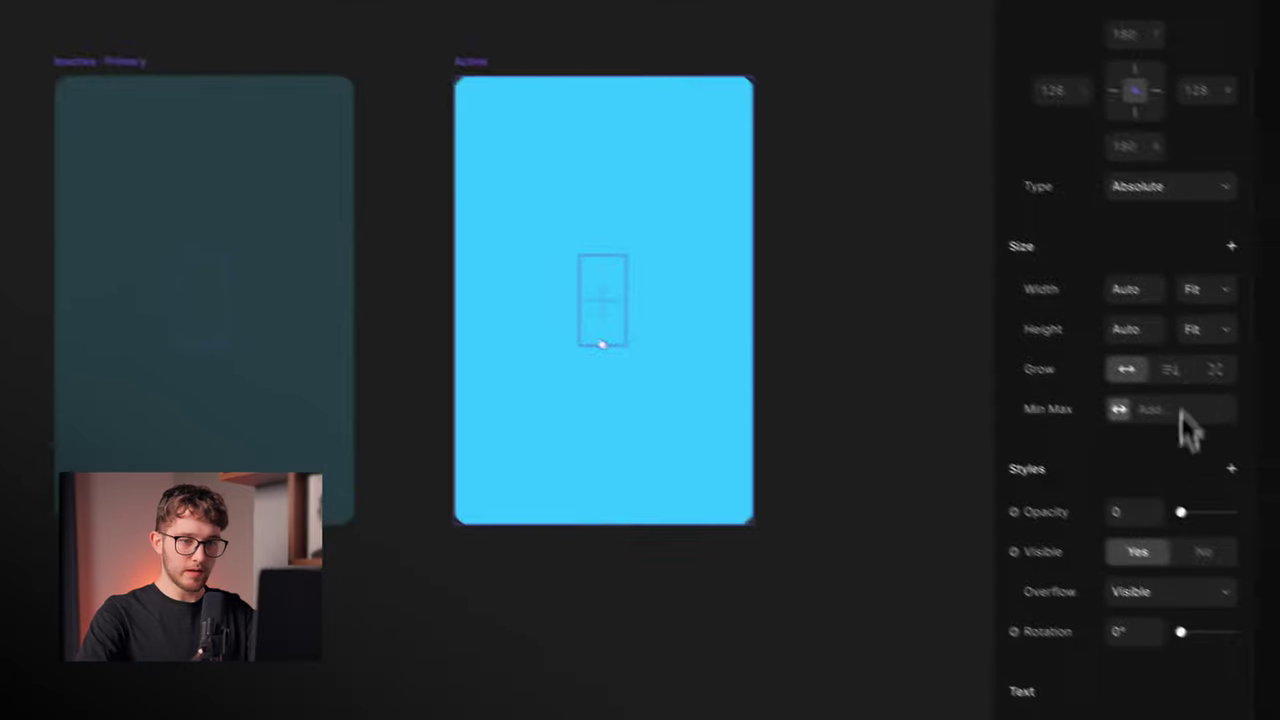
pyautogui.moveTo(1181, 512); pyautogui.dragTo(1274, 510)
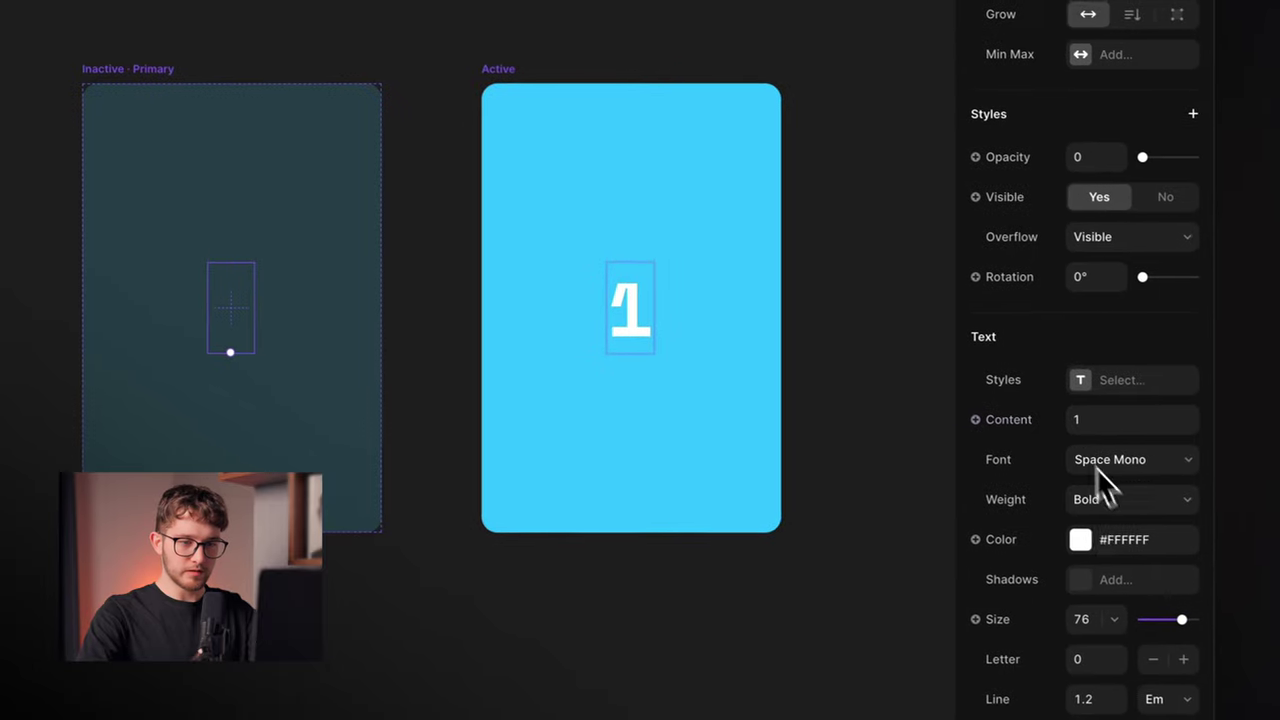
# Create a plain-text variable named Amount for the content of the number text in the Card component
pyautogui.click(1006, 424)
pyautogui.moveTo(1046, 466)
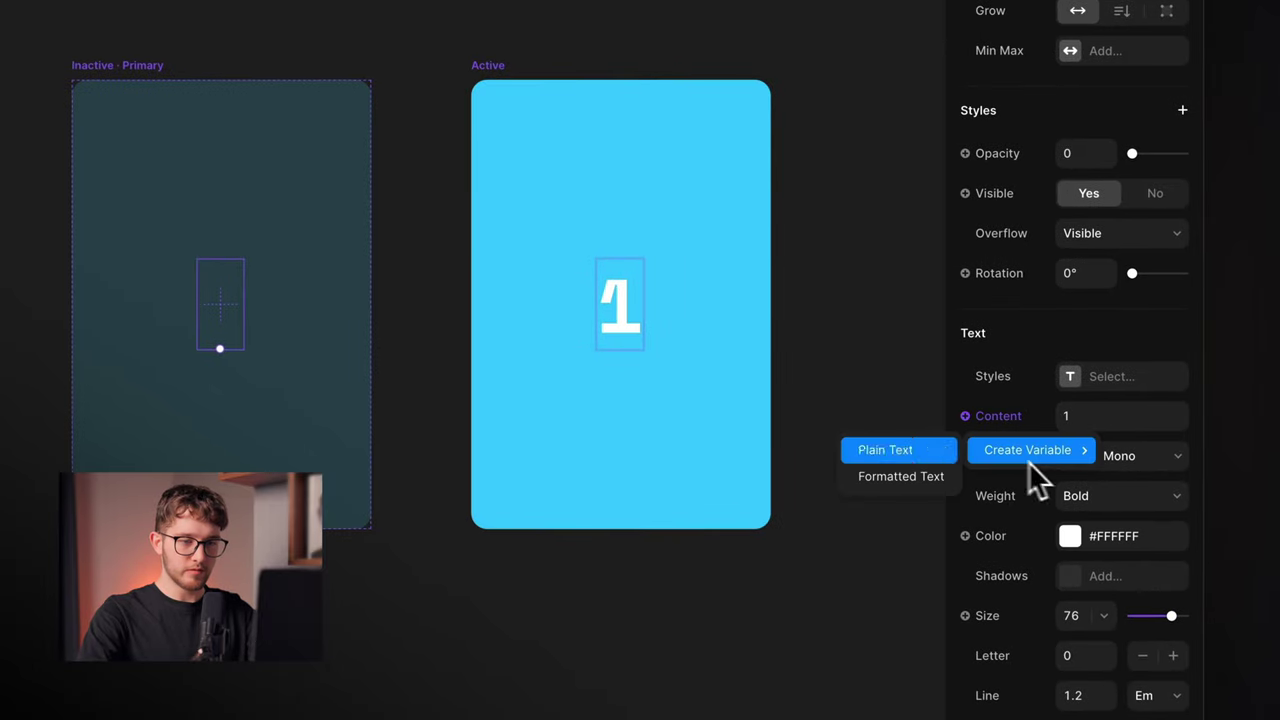
pyautogui.click(914, 449)
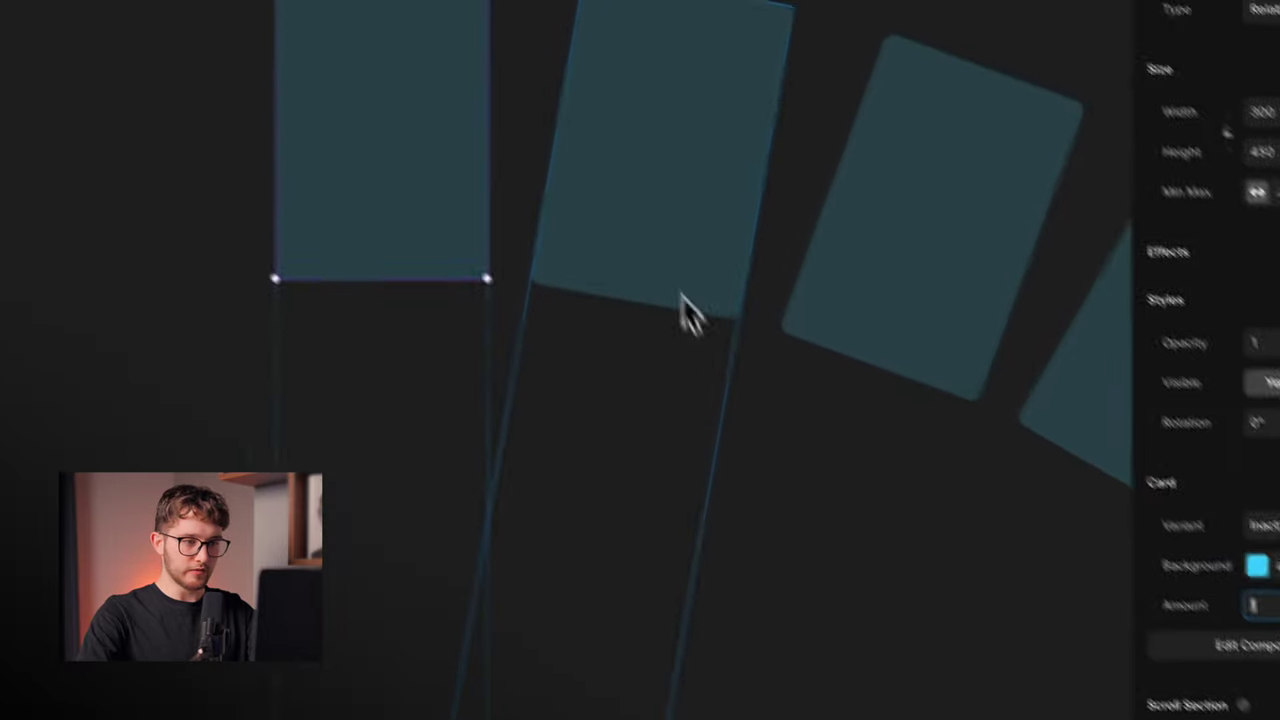
# Set the second card's Amount to 2 and change its background to purple #BA42FF
pyautogui.click(478, 112)
pyautogui.doubleClick(250, 54)
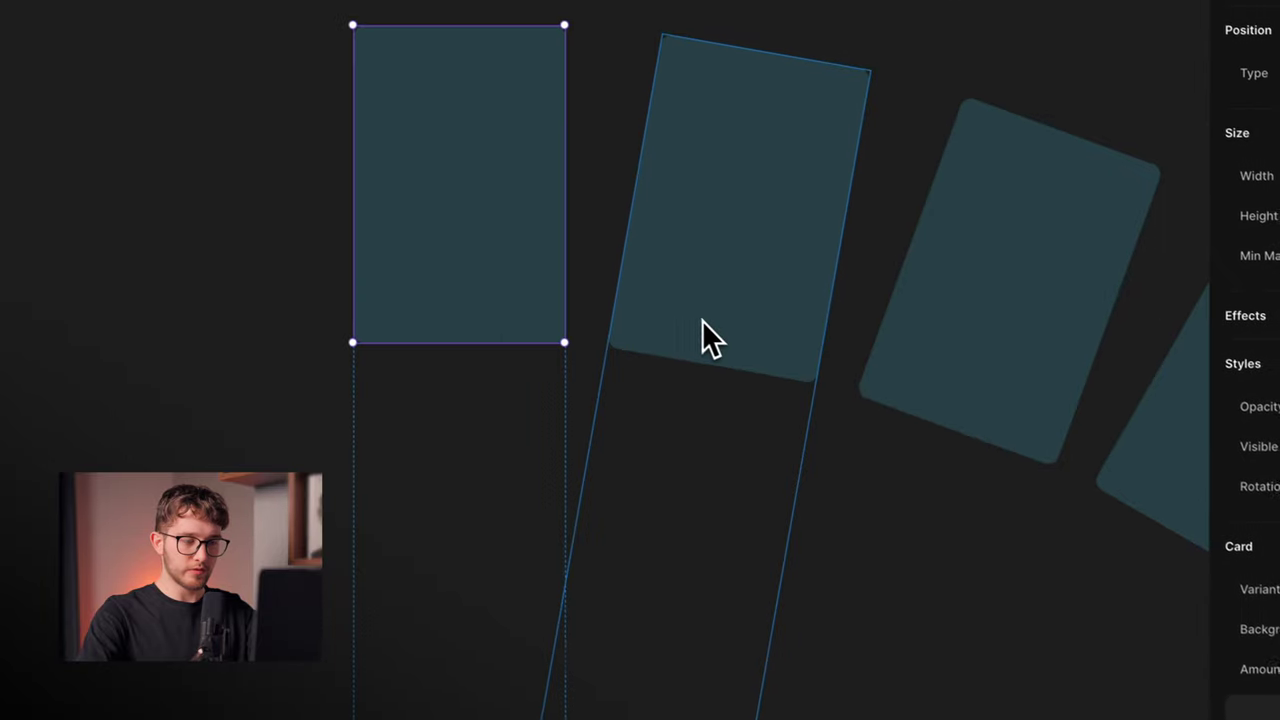
pyautogui.click(650, 320)
pyautogui.click(1111, 446)
pyautogui.write('2')
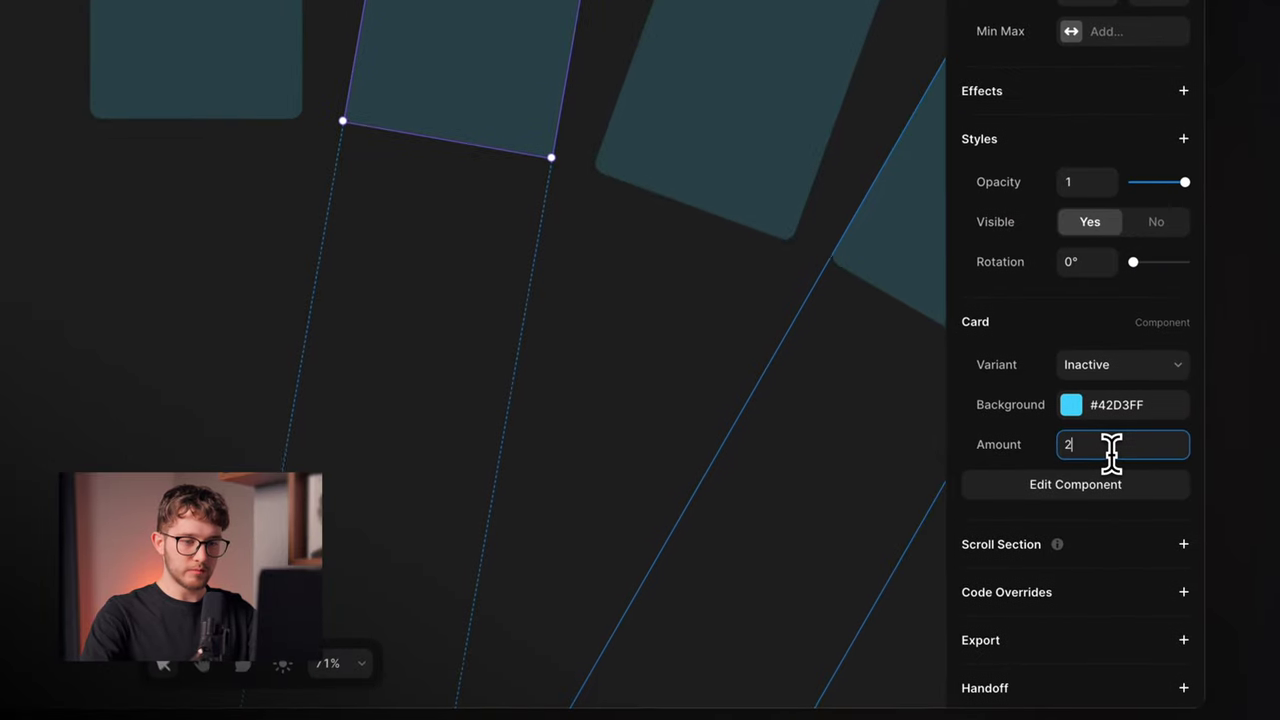
pyautogui.click(1112, 416)
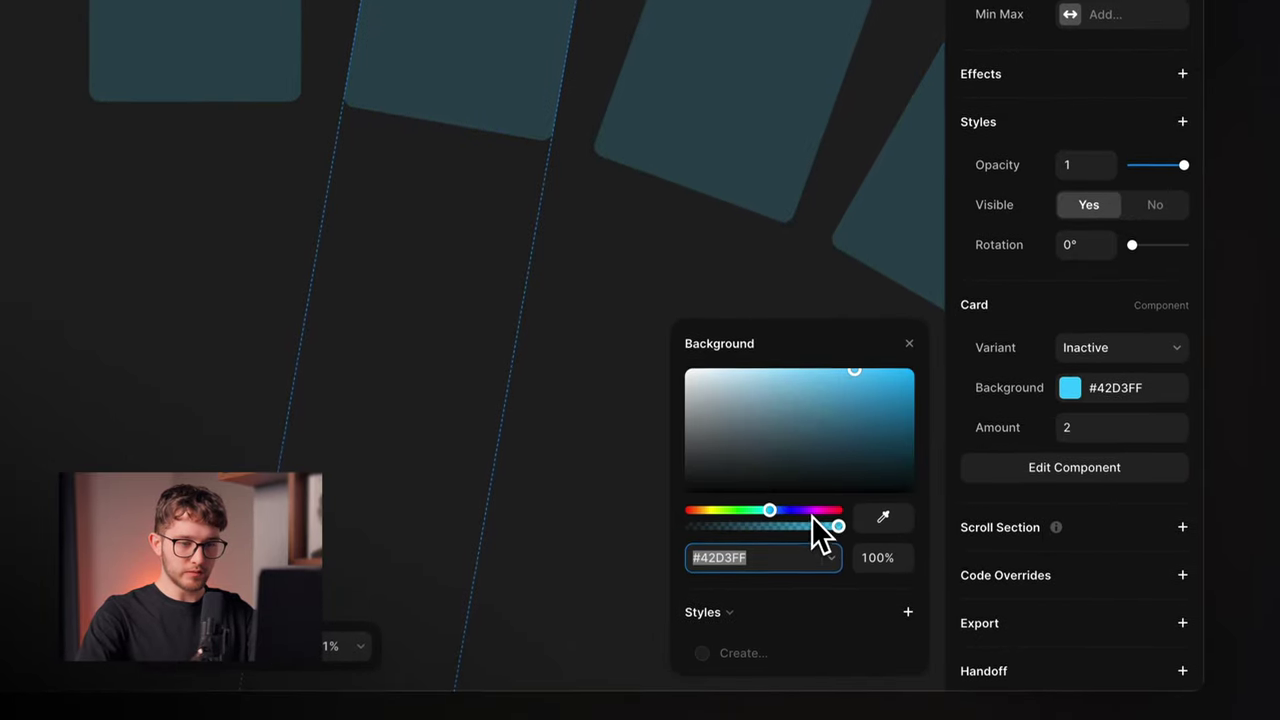
pyautogui.click(804, 526)
# Set the third card's Amount to 3 and shift its background hue to green
pyautogui.click(672, 202)
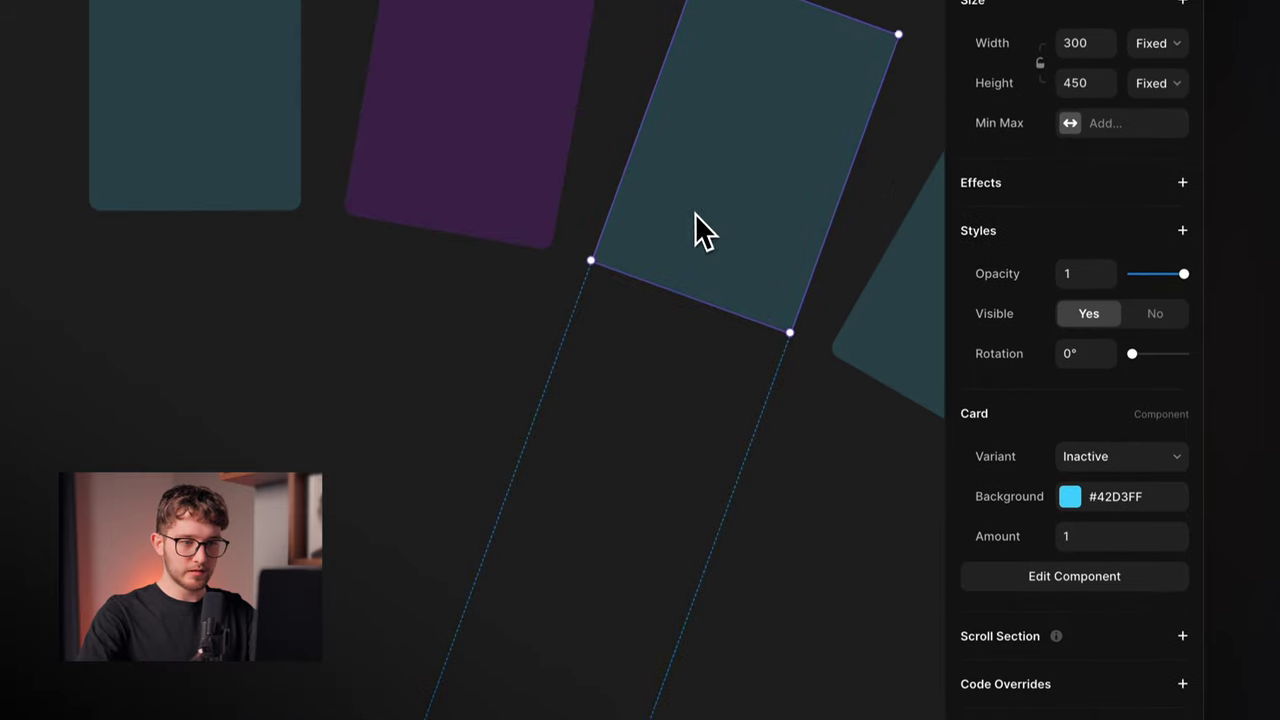
pyautogui.click(1100, 438)
pyautogui.write('3')
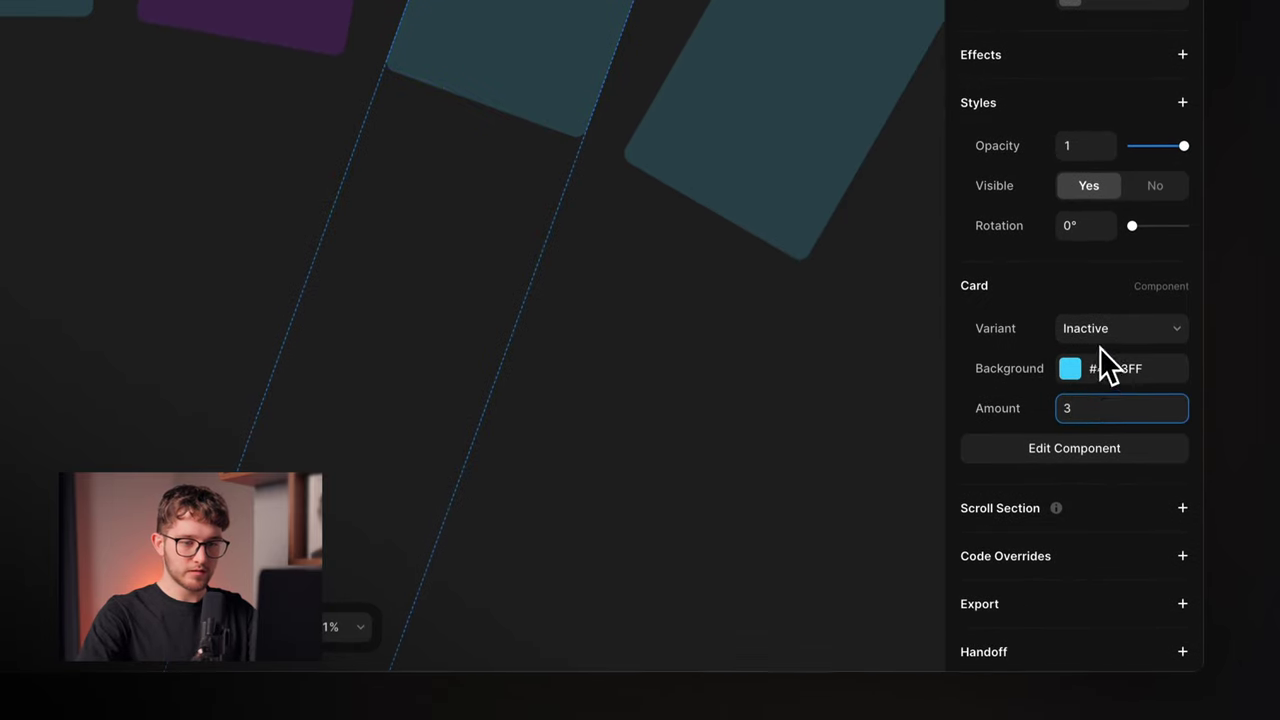
pyautogui.click(1070, 368)
pyautogui.moveTo(744, 495); pyautogui.dragTo(725, 492)
# Set the fourth card's Amount to 4 and shift its background hue to deep blue
pyautogui.click(743, 243)
pyautogui.click(1086, 410)
pyautogui.click(1070, 368)
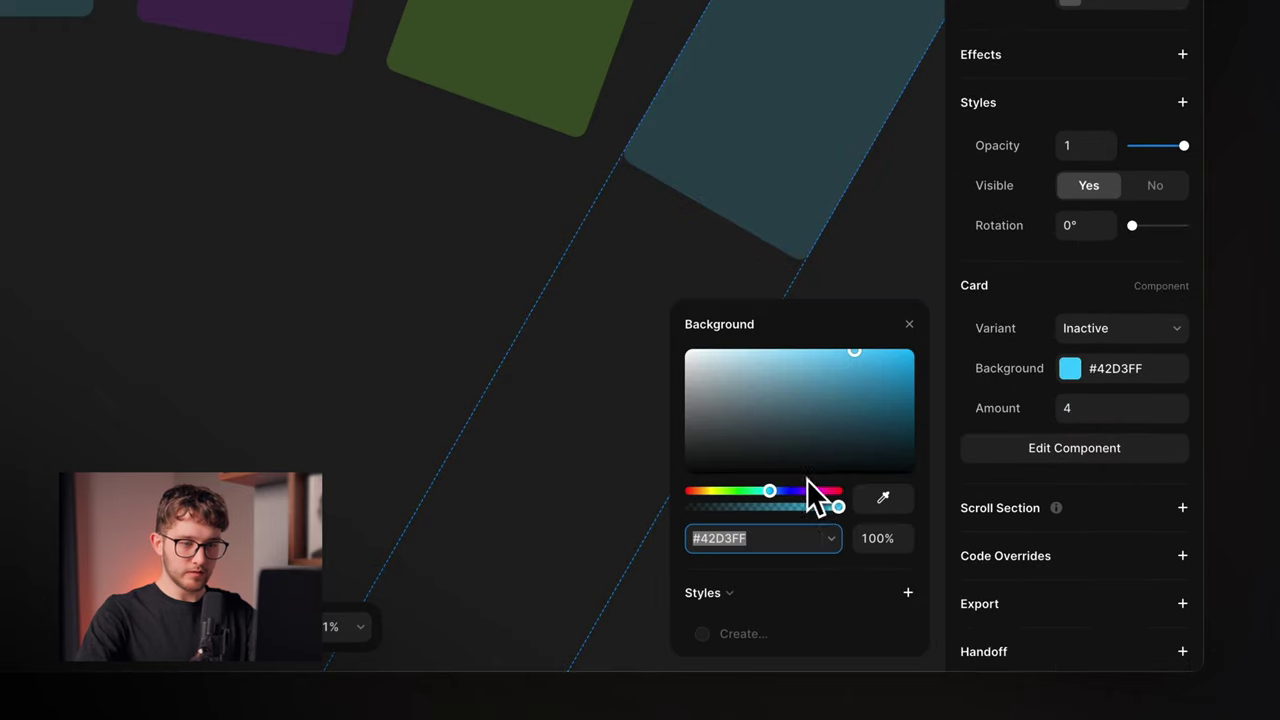
pyautogui.click(822, 494)
pyautogui.moveTo(836, 492); pyautogui.dragTo(794, 494)
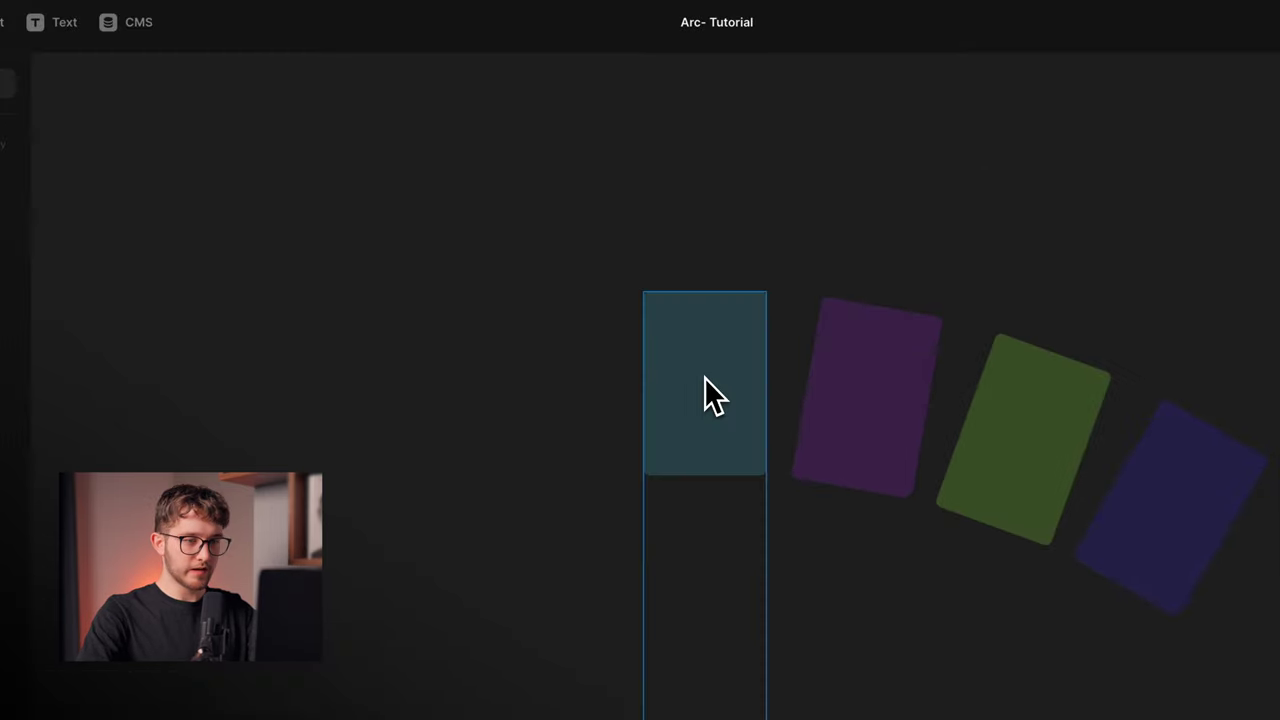
# Turn the whole Carousel frame with its four card stacks into a component named Carousel
pyautogui.scroll(-5, 705, 377)
pyautogui.scroll(3, 705, 377)
pyautogui.click(502, 347)
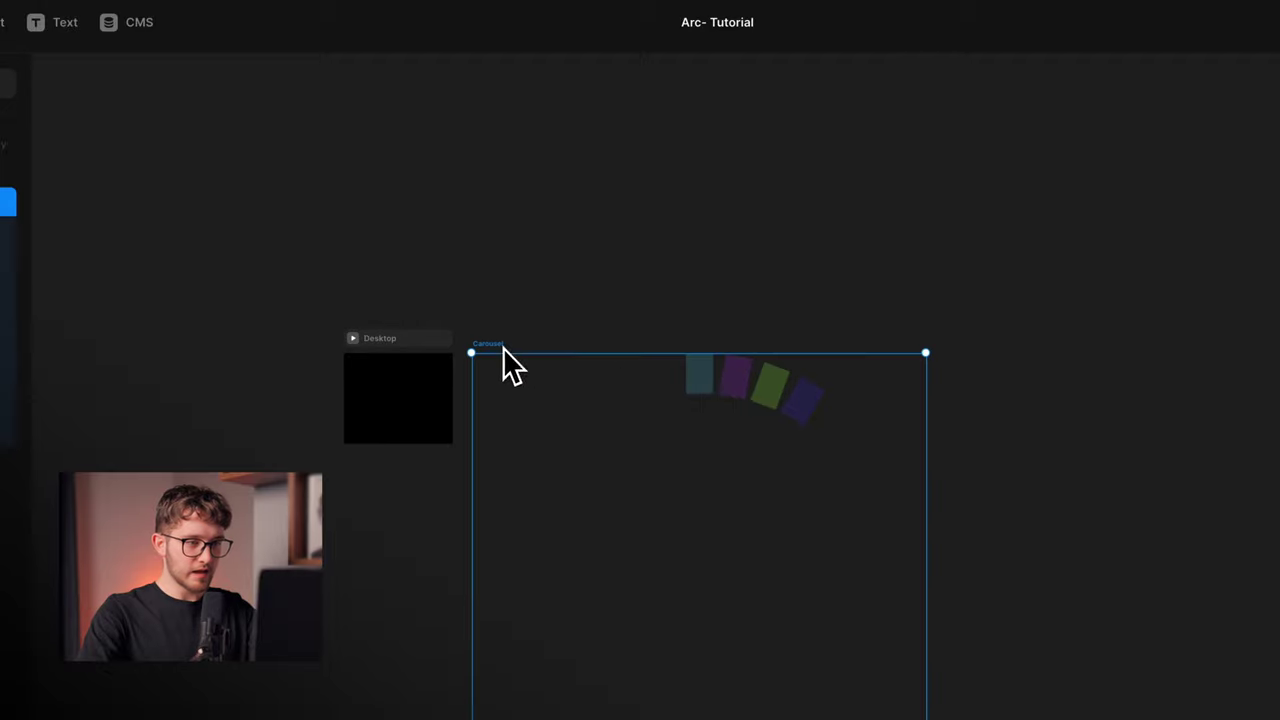
pyautogui.scroll(1, 560, 347)
pyautogui.scroll(3, 560, 348)
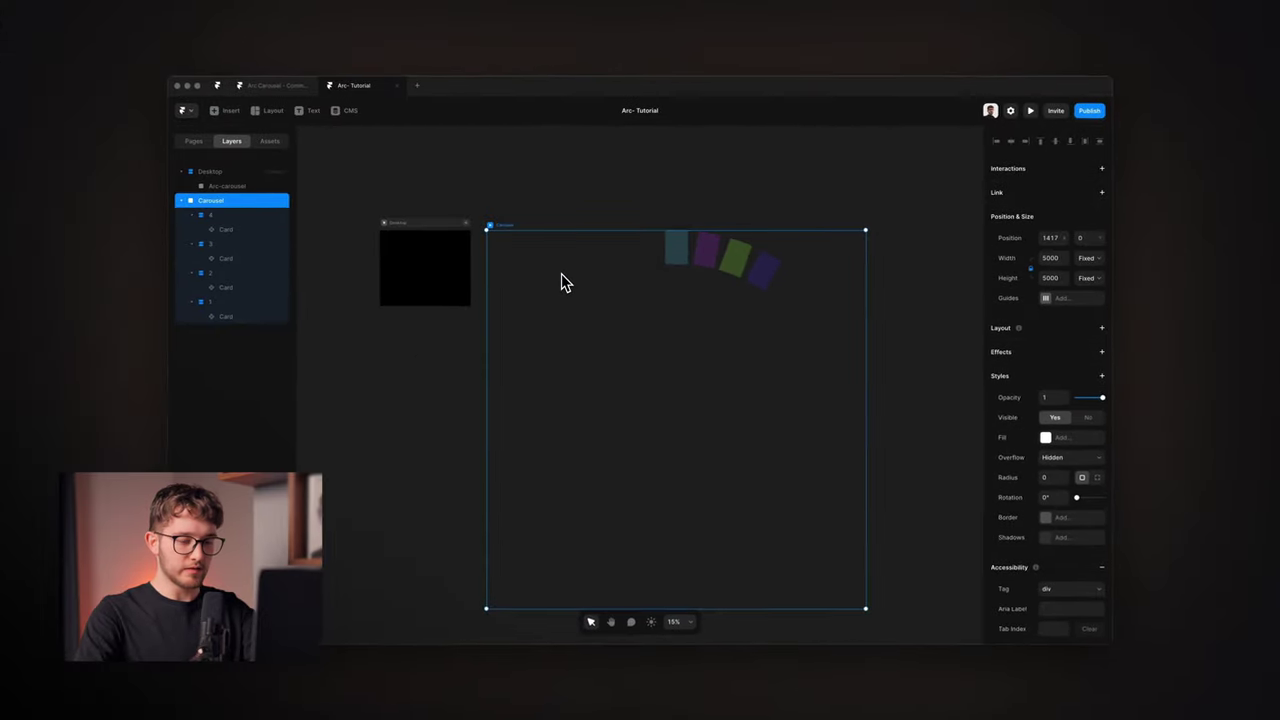
pyautogui.press('super+alt+k')
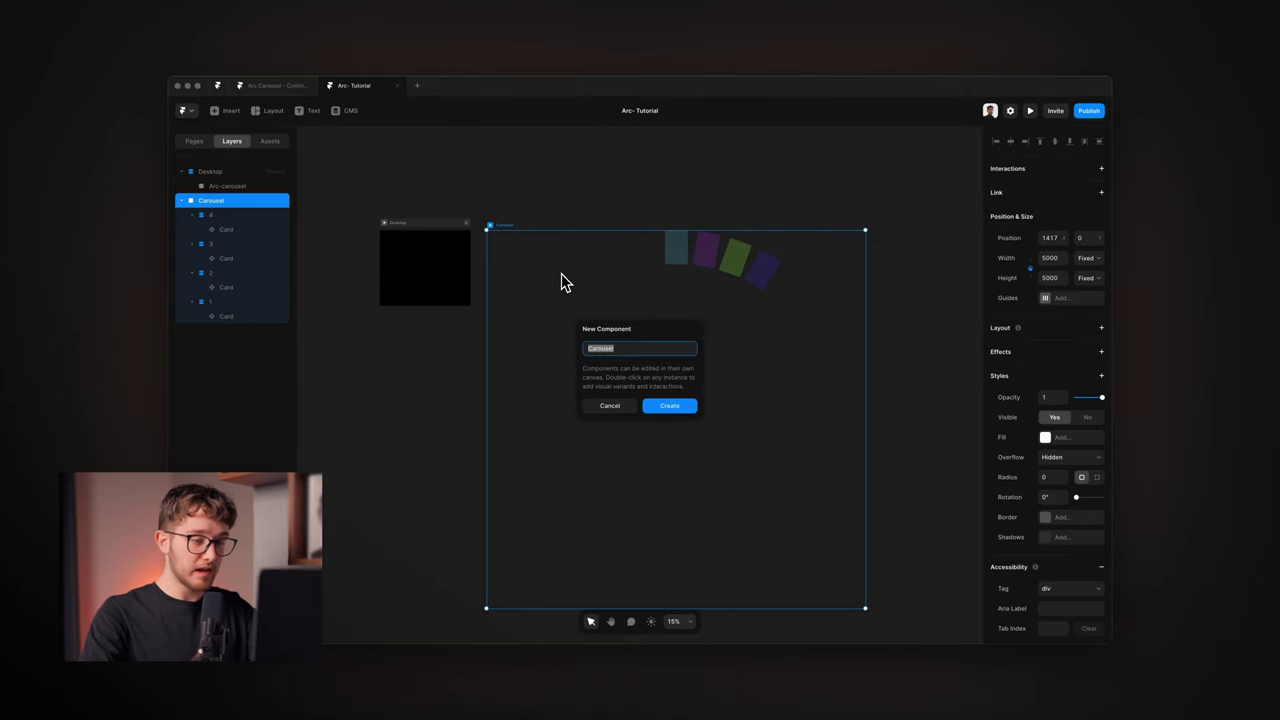
pyautogui.press('Return')
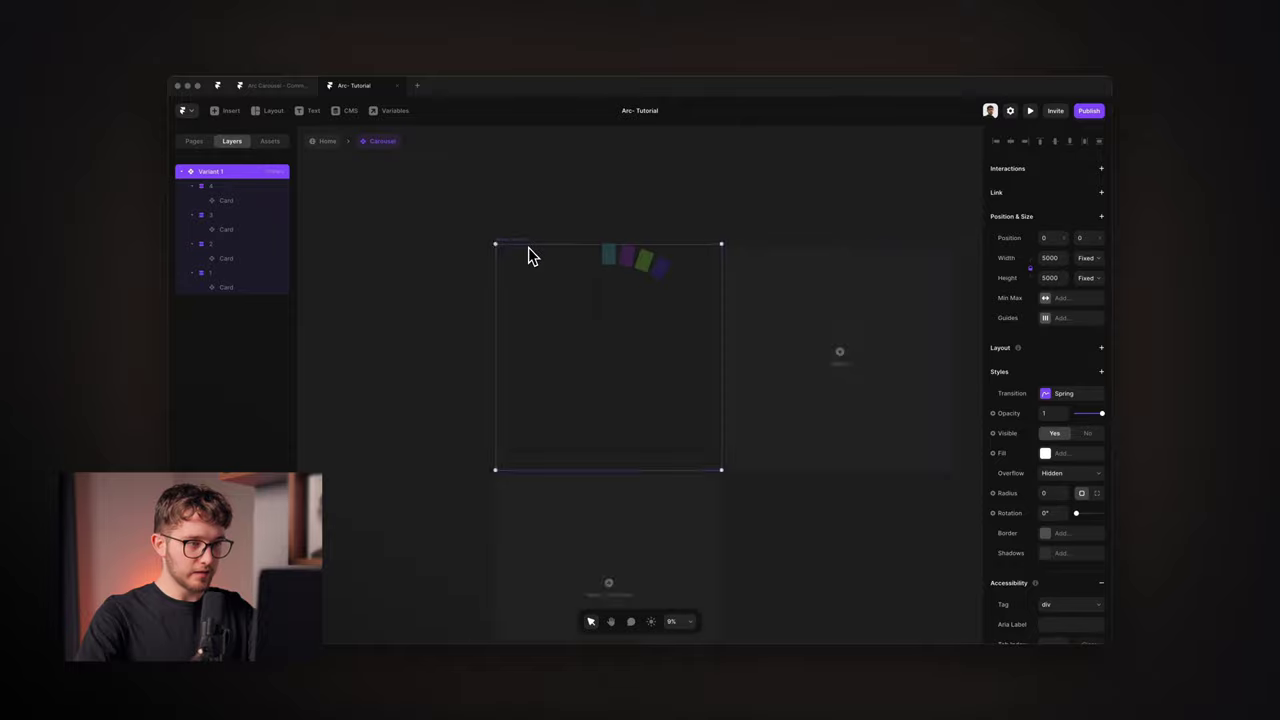
# Rename the Carousel component's primary variant to 1
pyautogui.rightClick(512, 234)
pyautogui.click(457, 320)
pyautogui.click(462, 328)
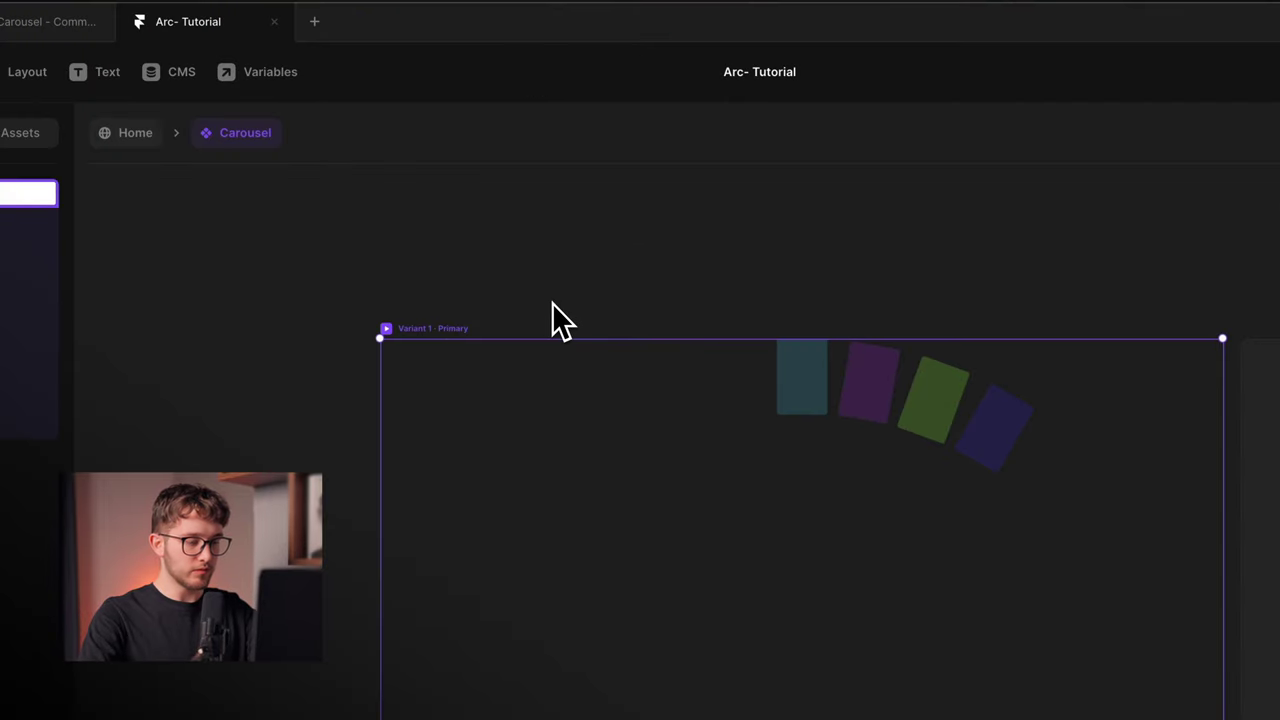
pyautogui.press('Return')
# Switch the first card in carousel variant 1 to the Active variant
pyautogui.scroll(5, 788, 416)
pyautogui.hscroll(2, 788, 416)
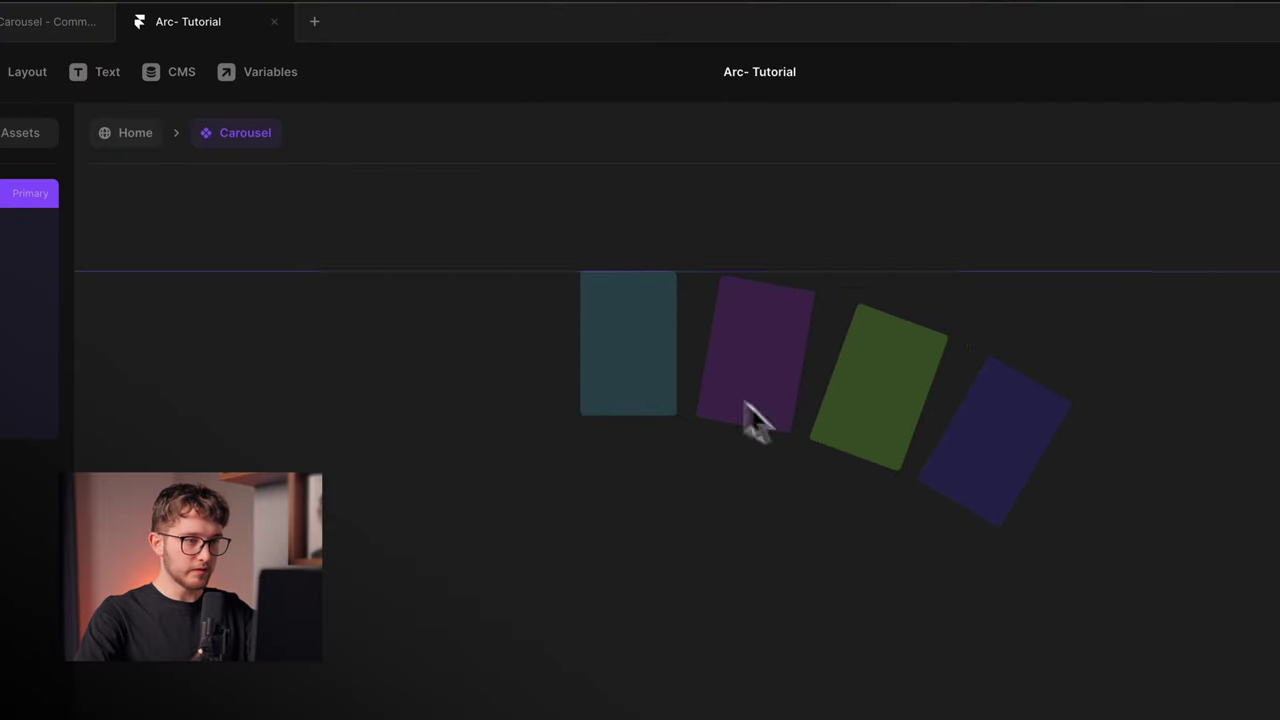
pyautogui.doubleClick(619, 341)
pyautogui.doubleClick(619, 341)
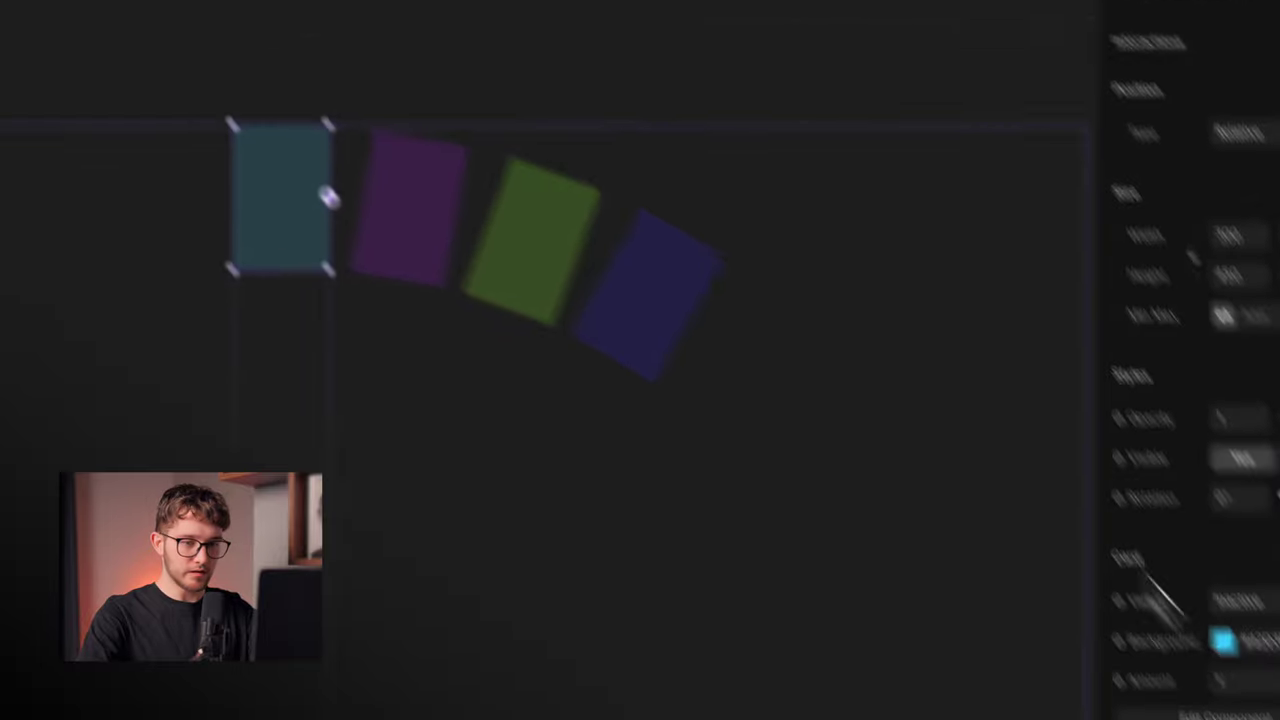
pyautogui.click(1104, 368)
pyautogui.click(1088, 388)
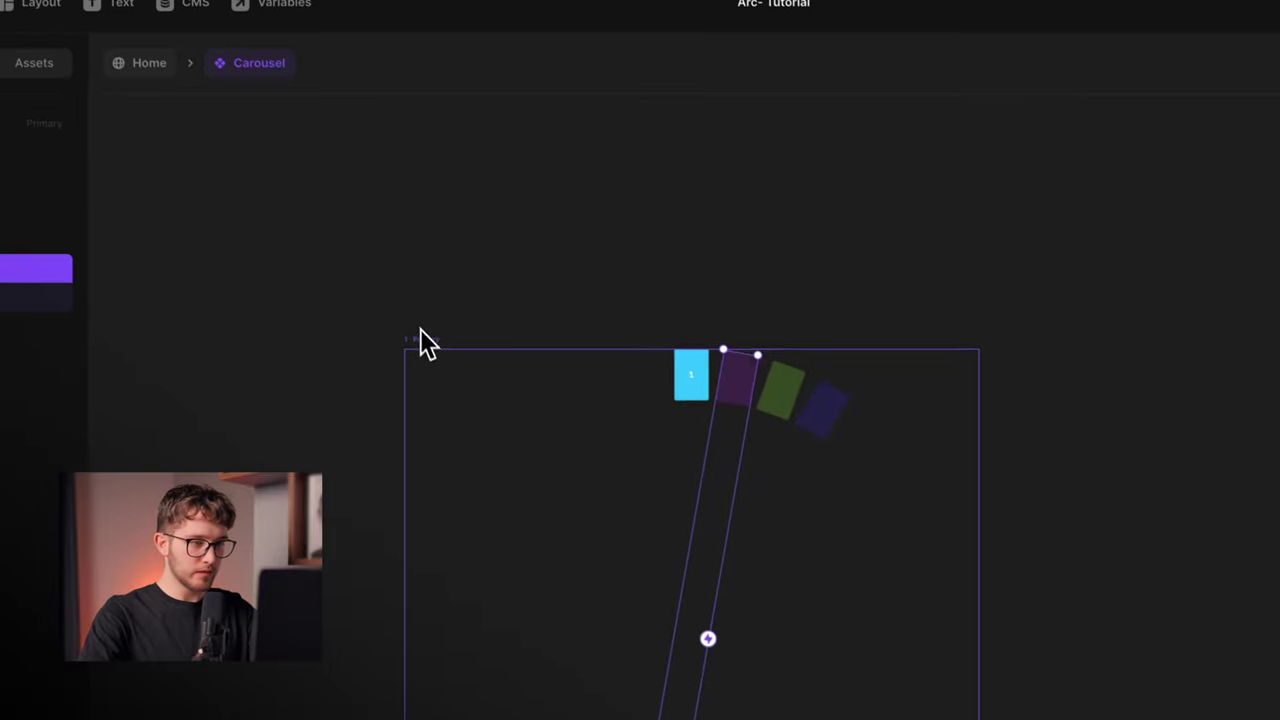
# Add a second variant to the carousel and set its first card stack's rotation to -10°
pyautogui.hscroll(2, 815, 438)
pyautogui.click(1089, 557)
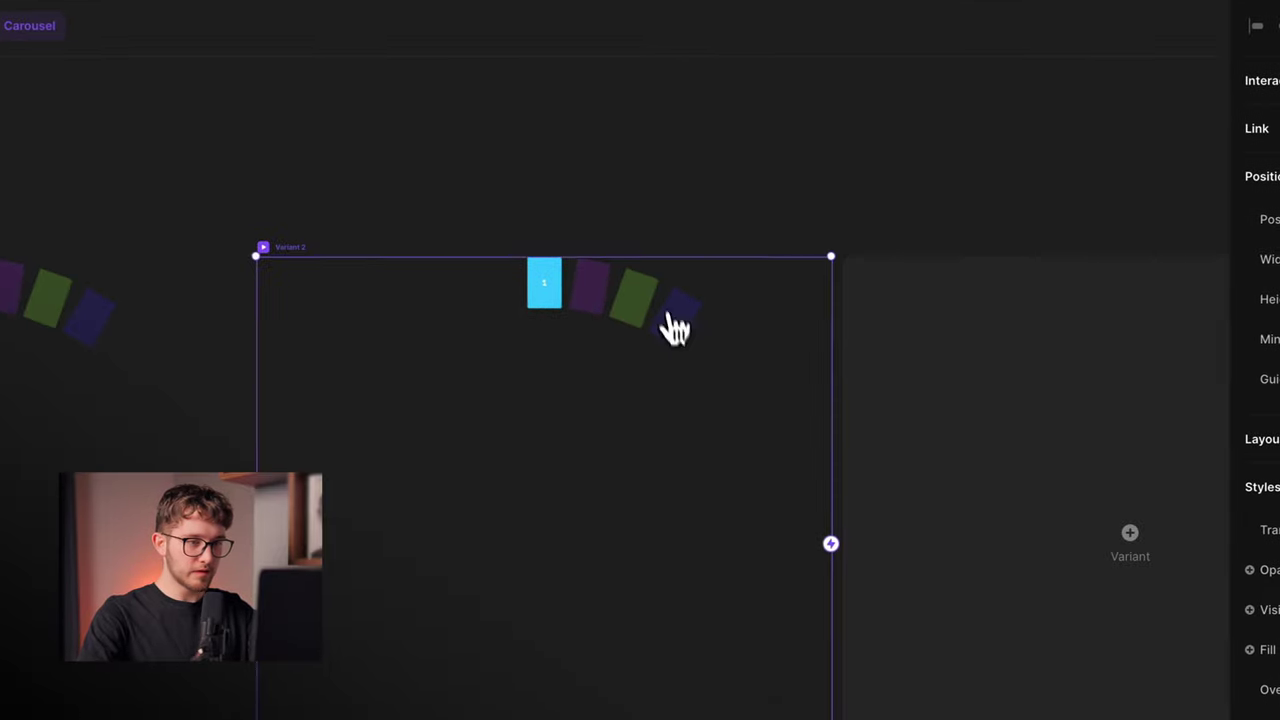
pyautogui.scroll(5, 584, 340)
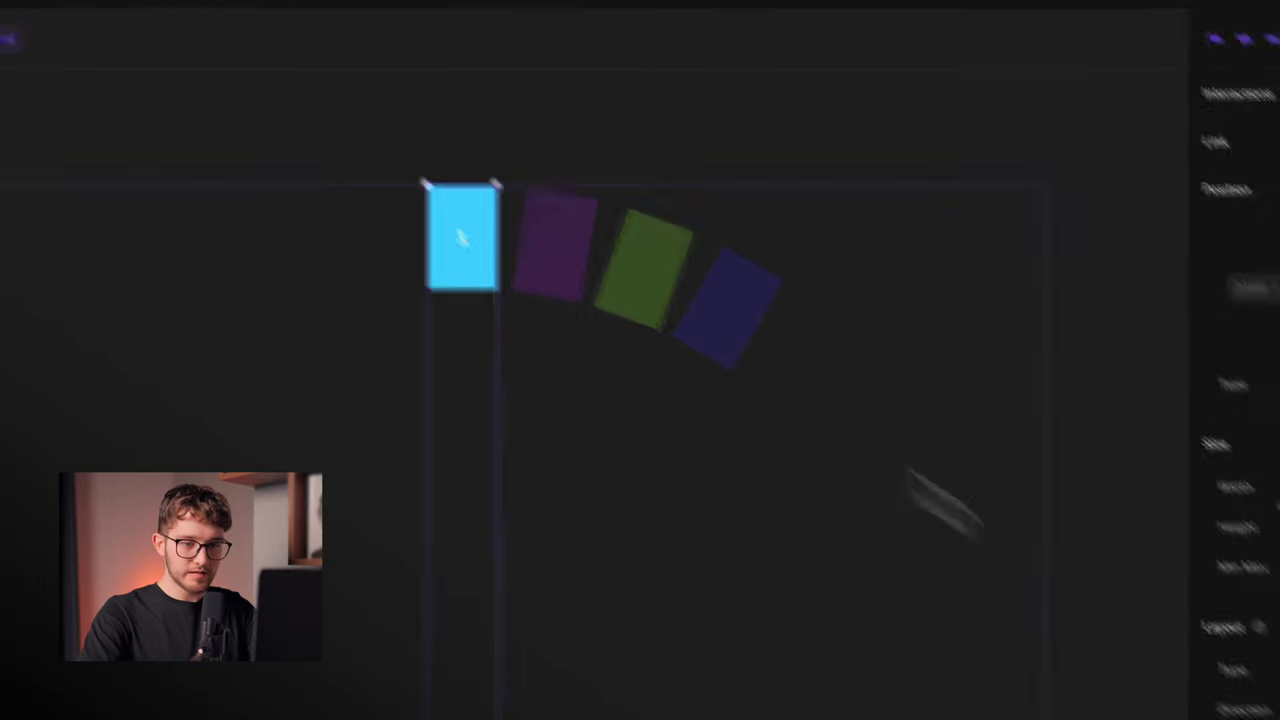
pyautogui.scroll(-3, 1105, 540)
pyautogui.click(1075, 478)
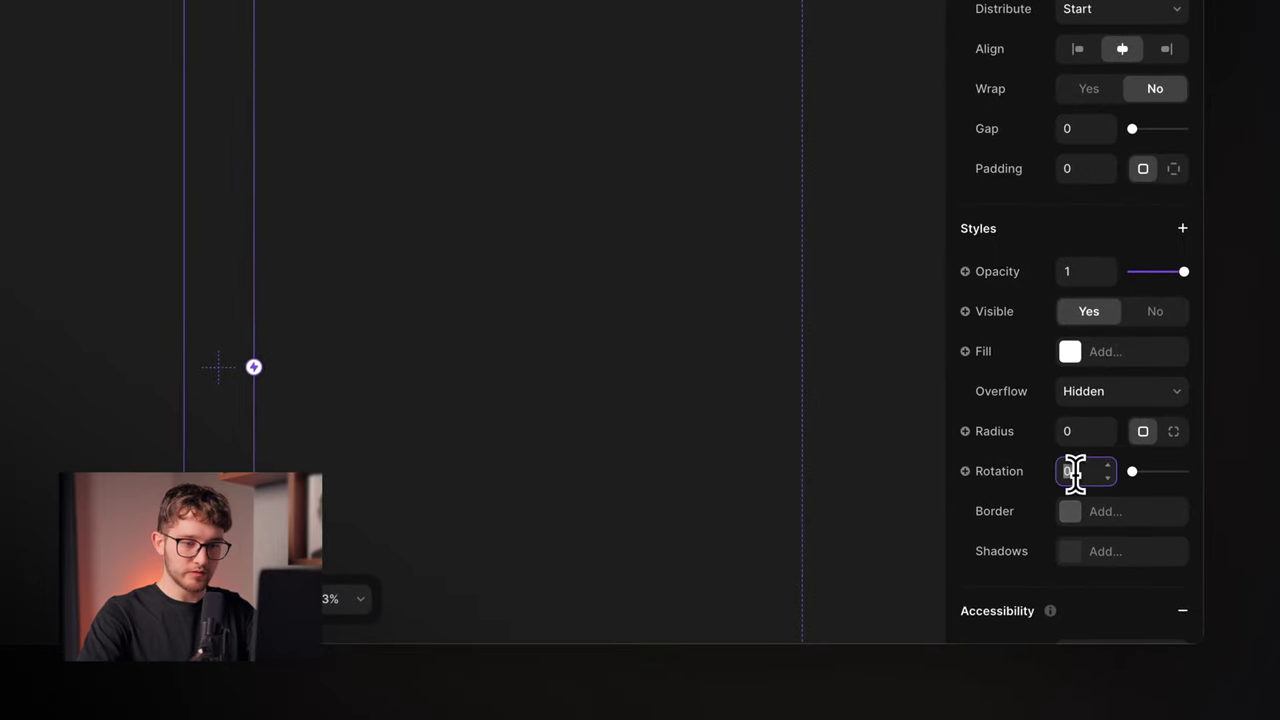
pyautogui.write('-10')
pyautogui.press('Return')
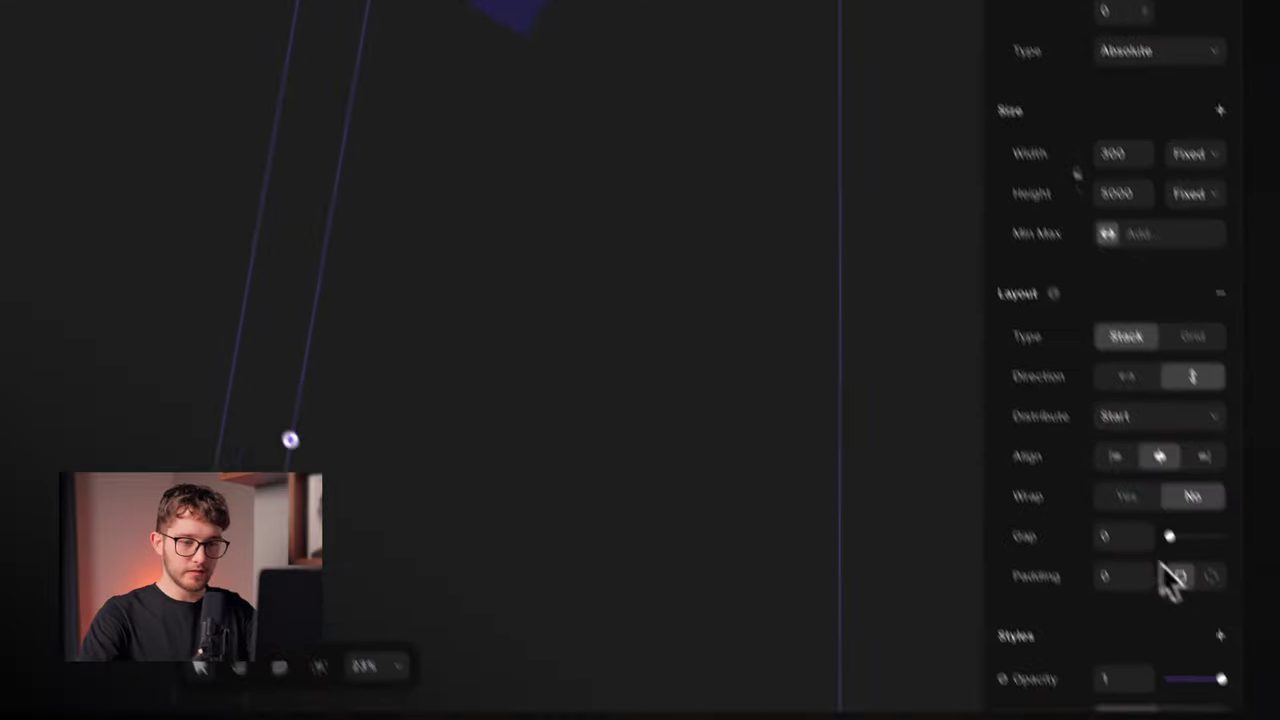
# In the second carousel variant, set the second stack's rotation to 0° and turn the third stack counterclockwise to keep the cards evenly spaced
pyautogui.click(1083, 387)
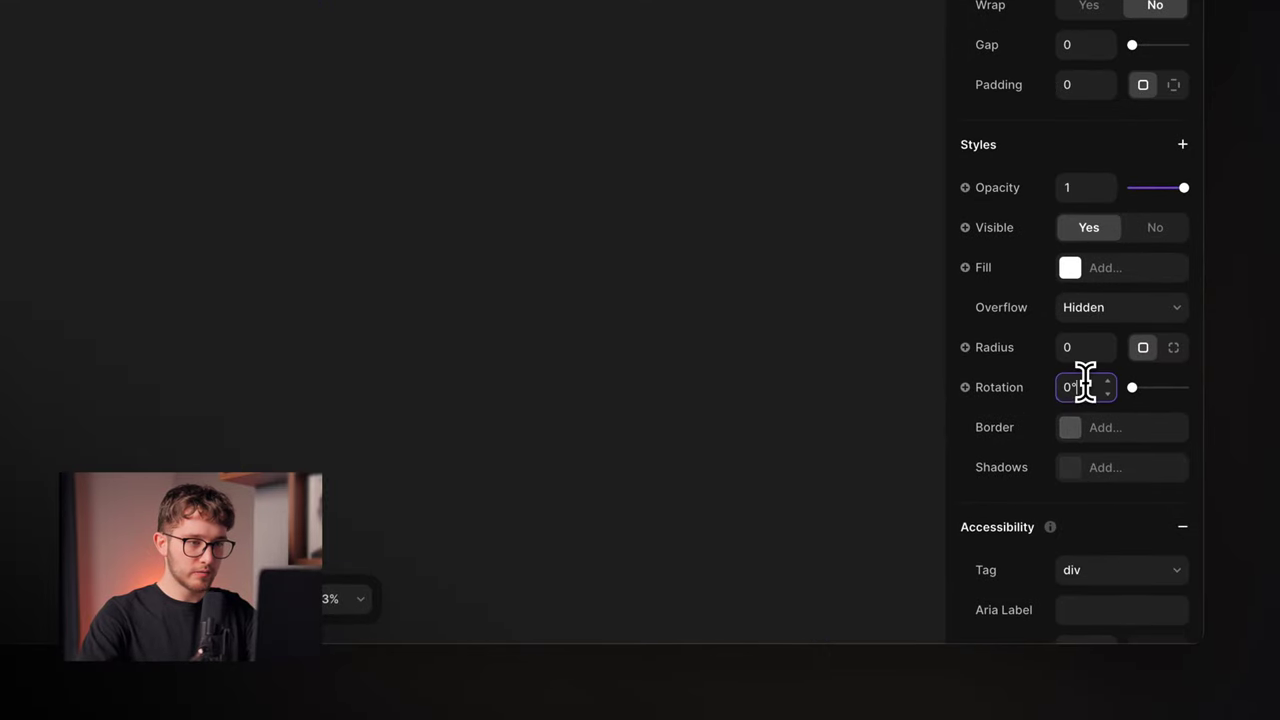
pyautogui.click(543, 126)
pyautogui.scroll(-5, 1112, 518)
pyautogui.click(1083, 386)
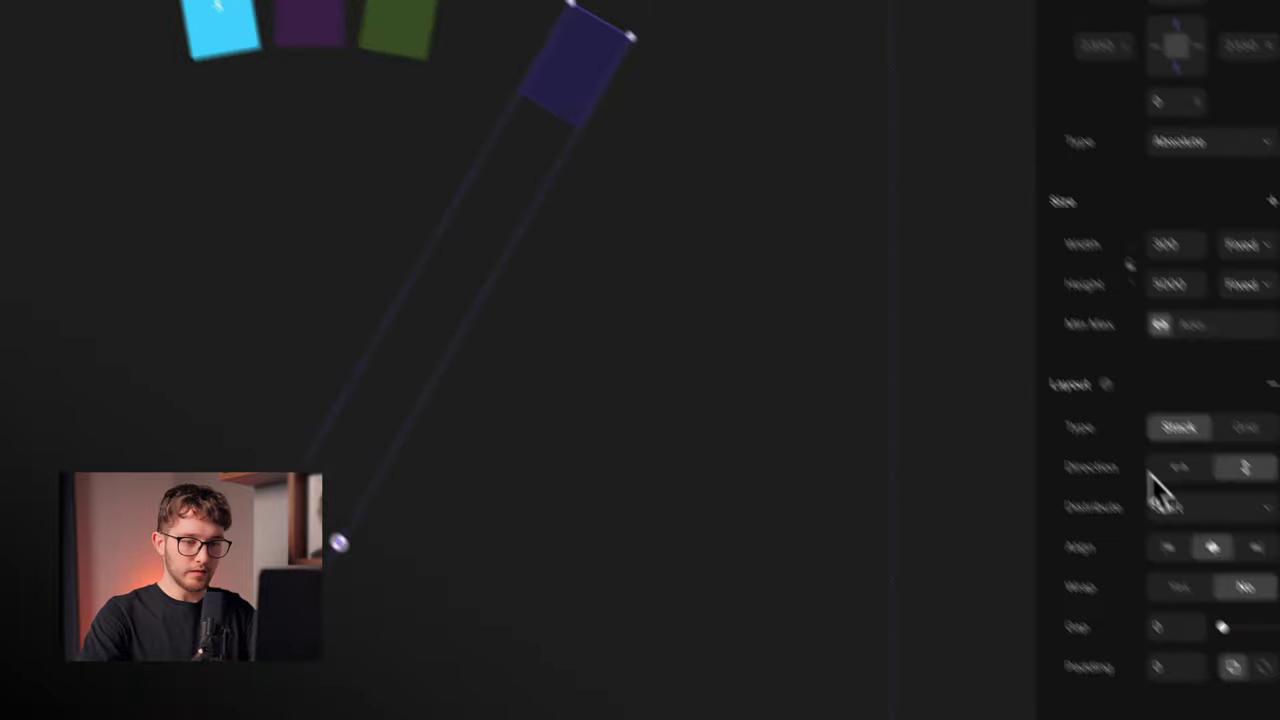
# Set the fourth card stack's rotation to 20° in the second carousel variant
pyautogui.scroll(-5, 1149, 473)
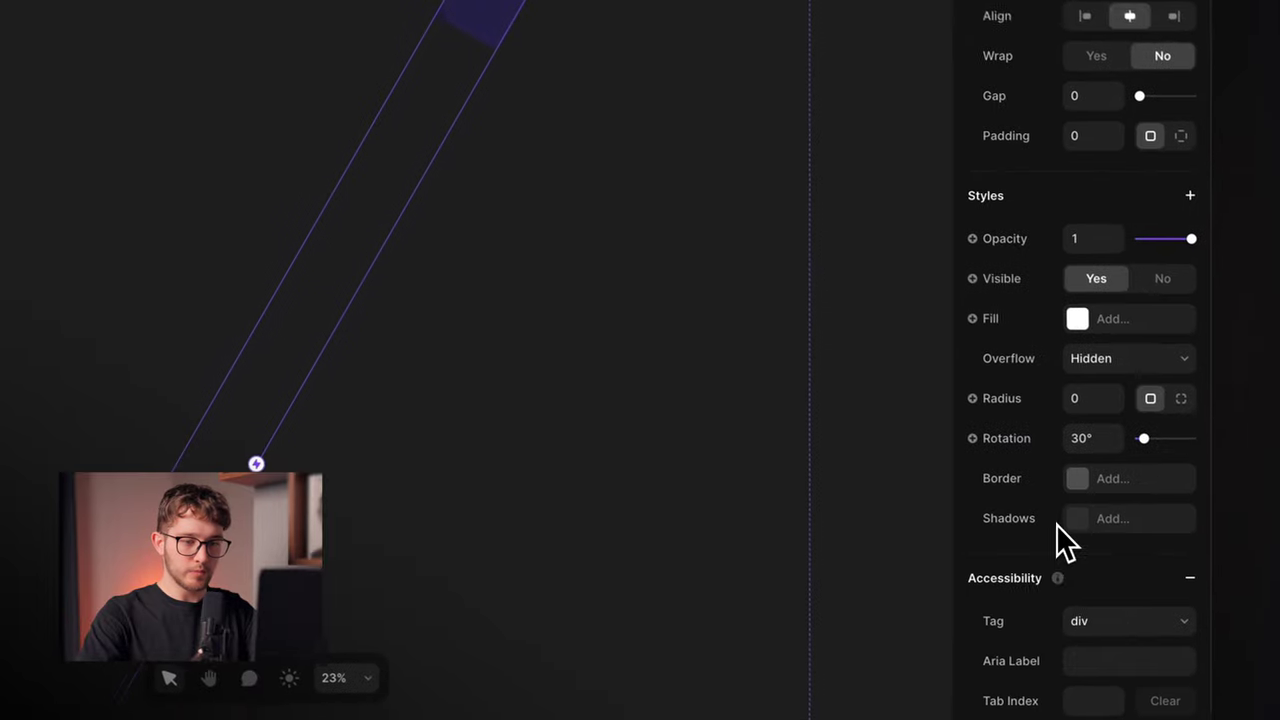
pyautogui.click(1077, 402)
pyautogui.write('20')
pyautogui.press('Return')
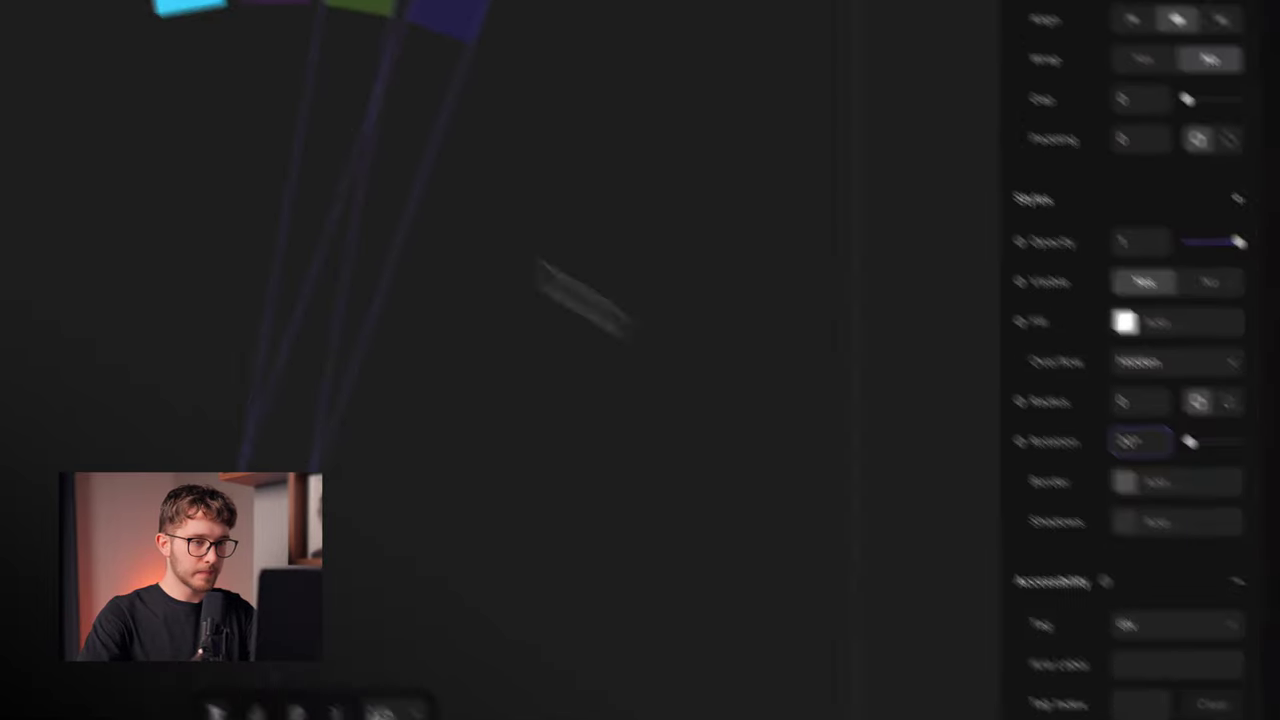
# Switch the purple card 2 in the second carousel variant to the Active variant
pyautogui.click(509, 195)
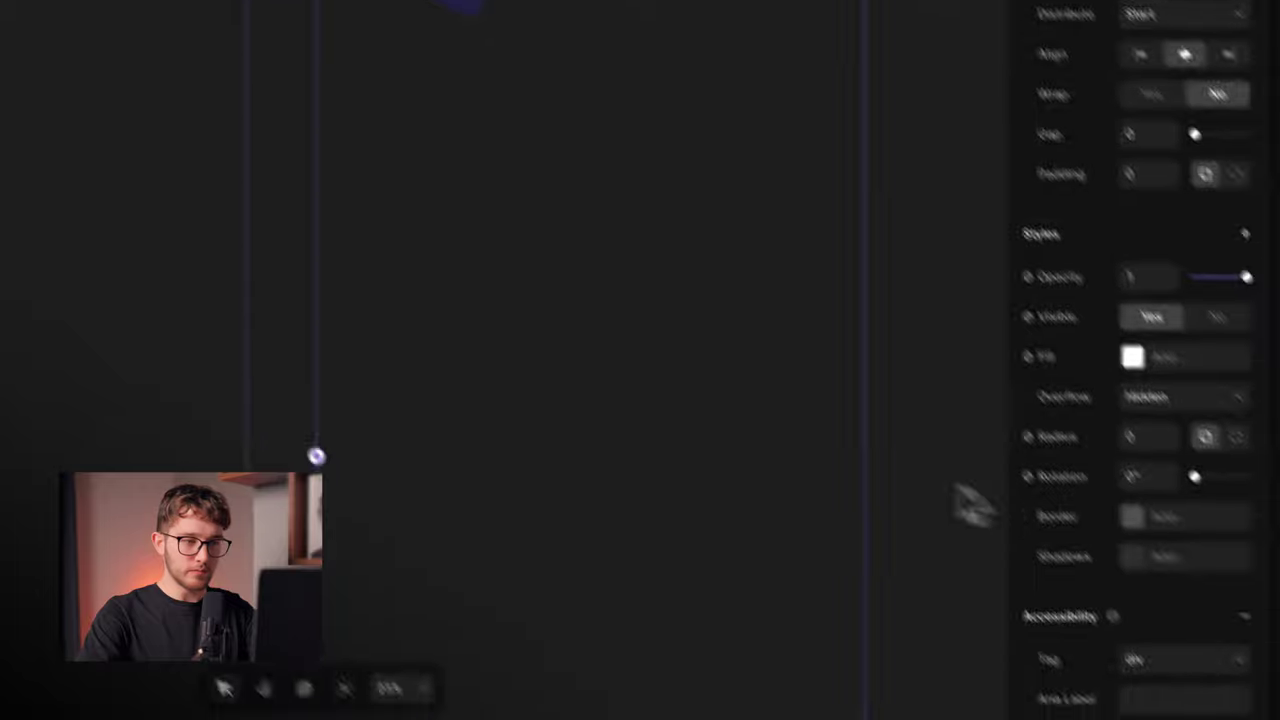
pyautogui.click(542, 228)
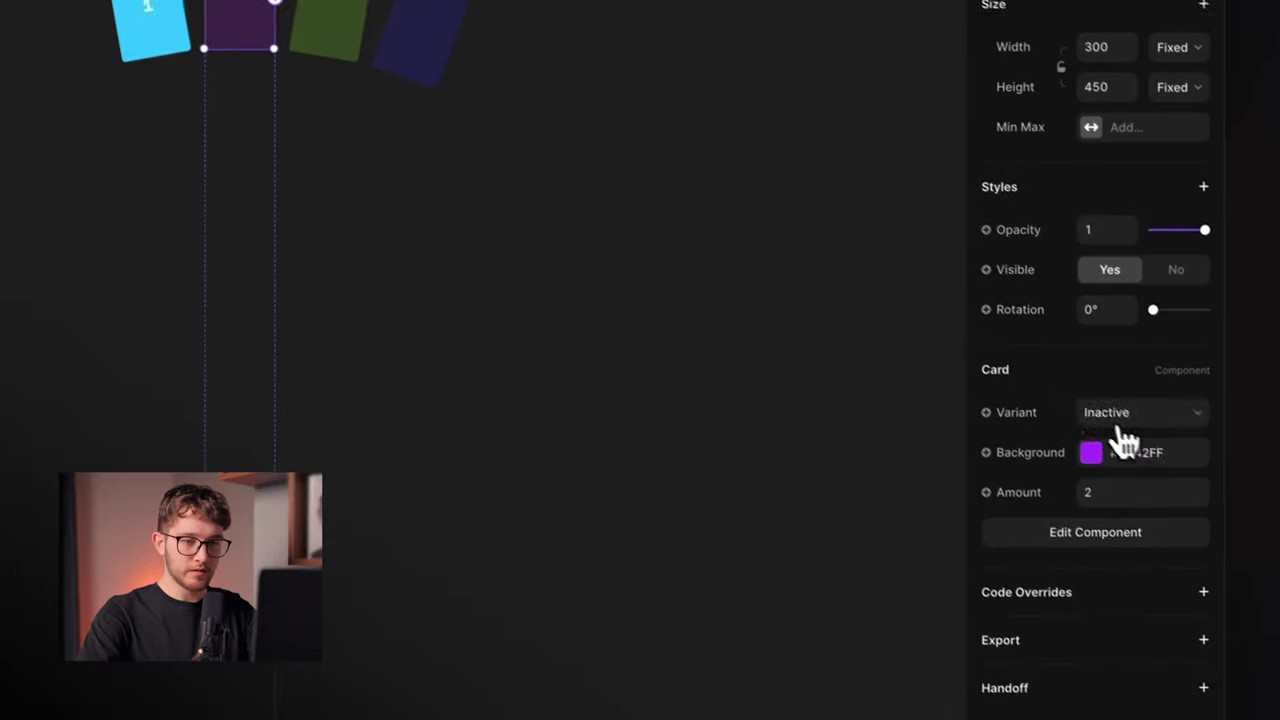
pyautogui.click(1109, 410)
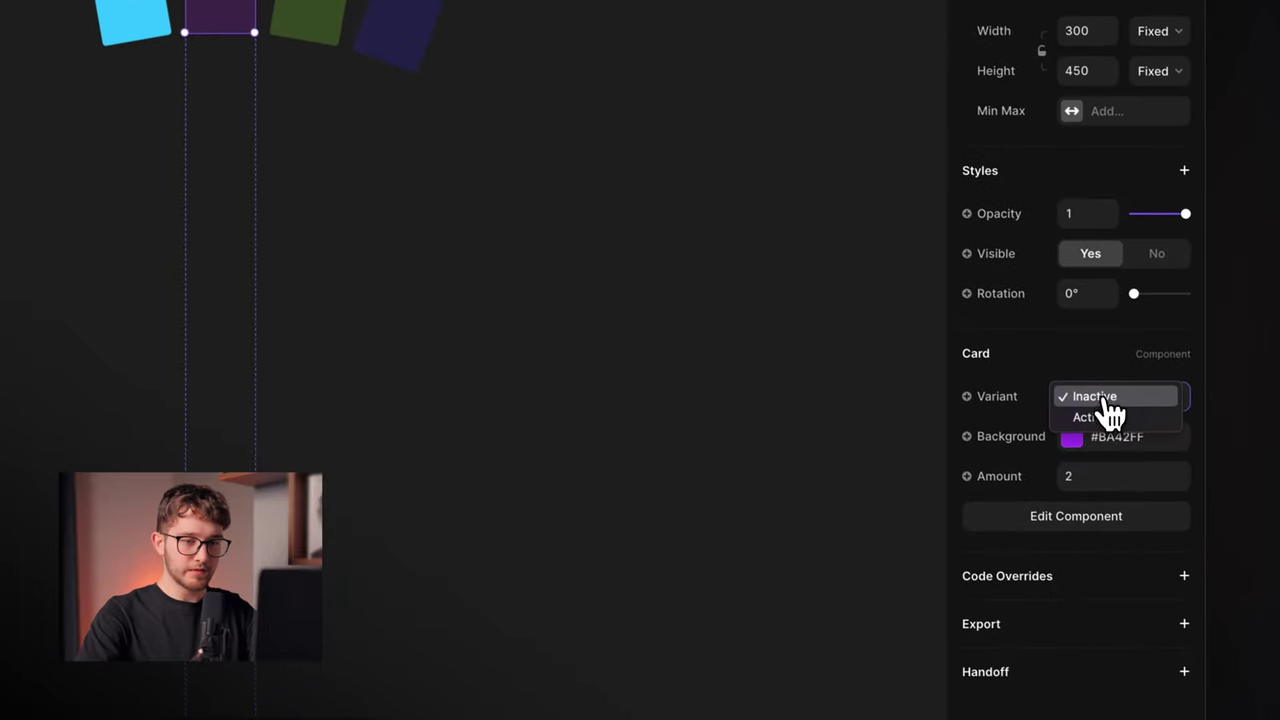
pyautogui.click(1109, 432)
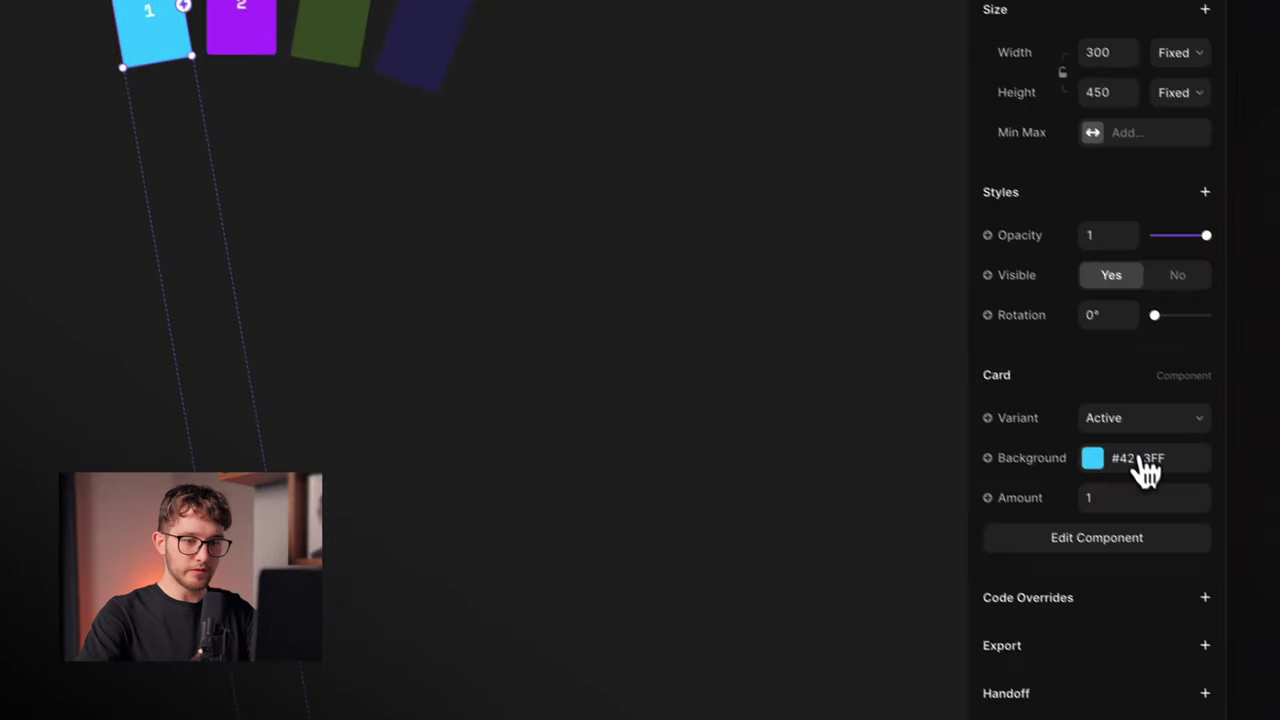
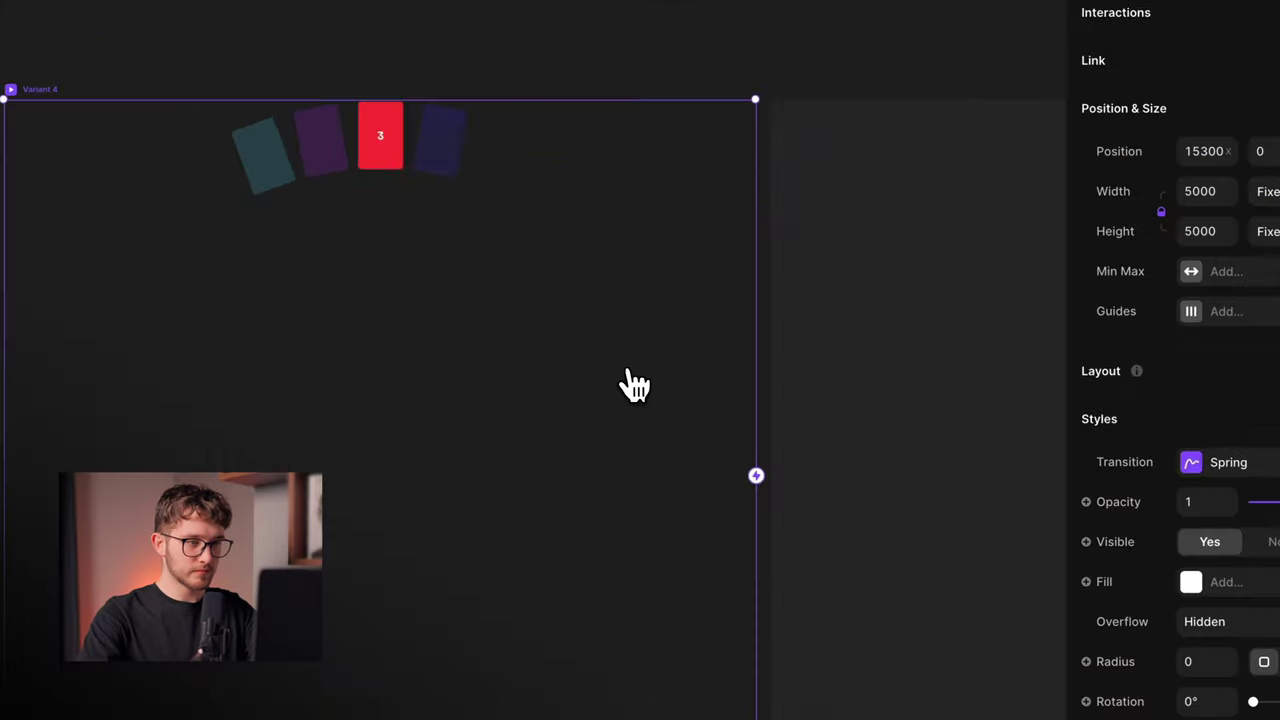
# Look over the four carousel variants and check the active card and stack rotations in each
pyautogui.moveTo(1083, 522); pyautogui.dragTo(1077, 522)
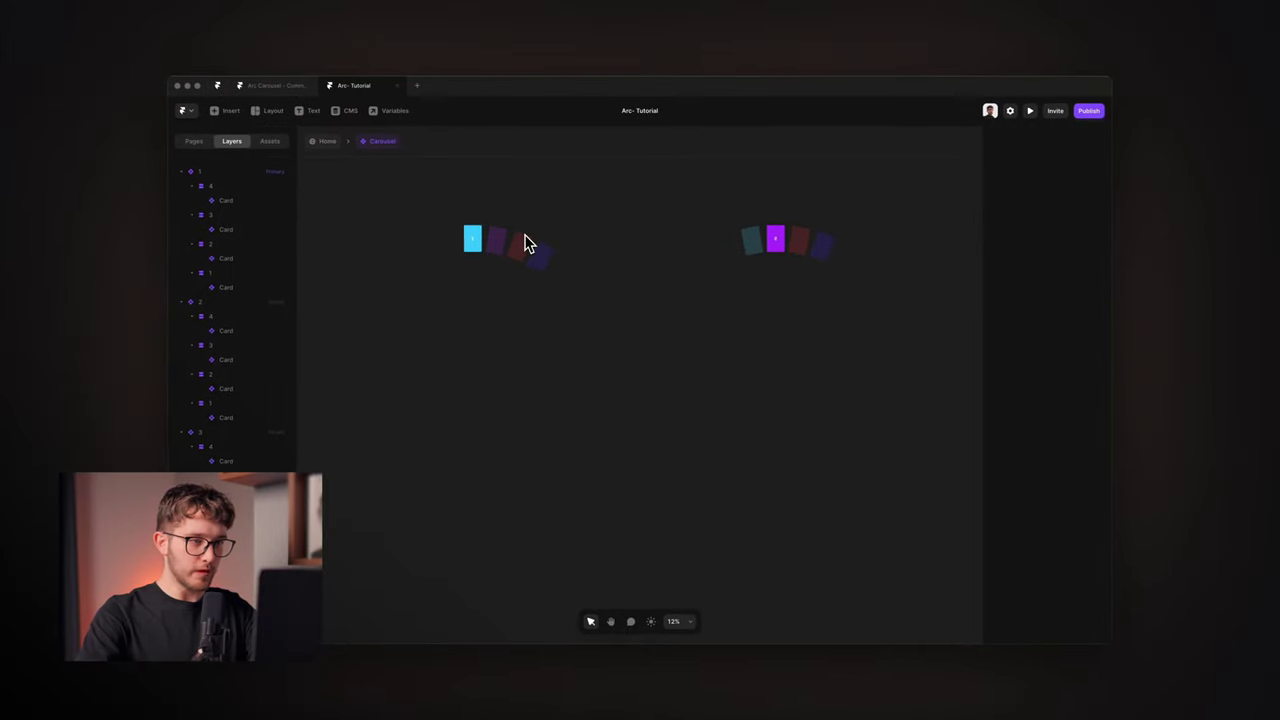
pyautogui.hscroll(3, 732, 306)
pyautogui.hscroll(6, 645, 304)
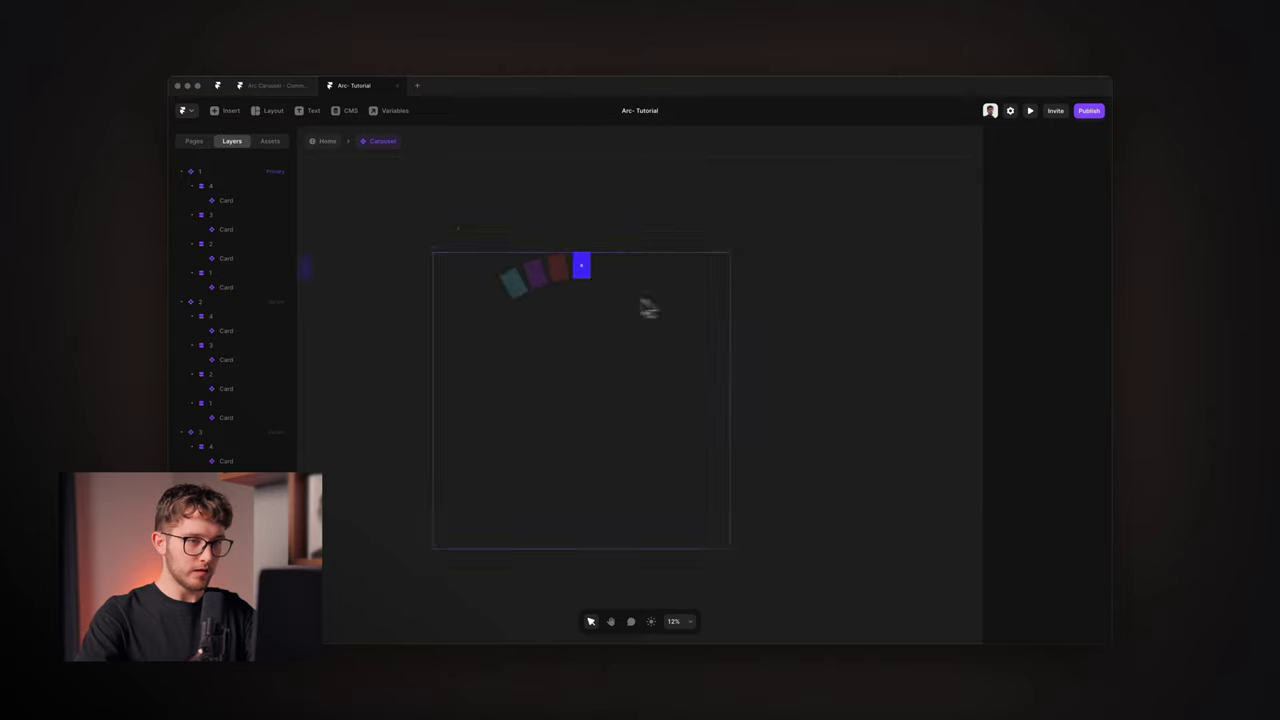
pyautogui.hscroll(-4, 583, 297)
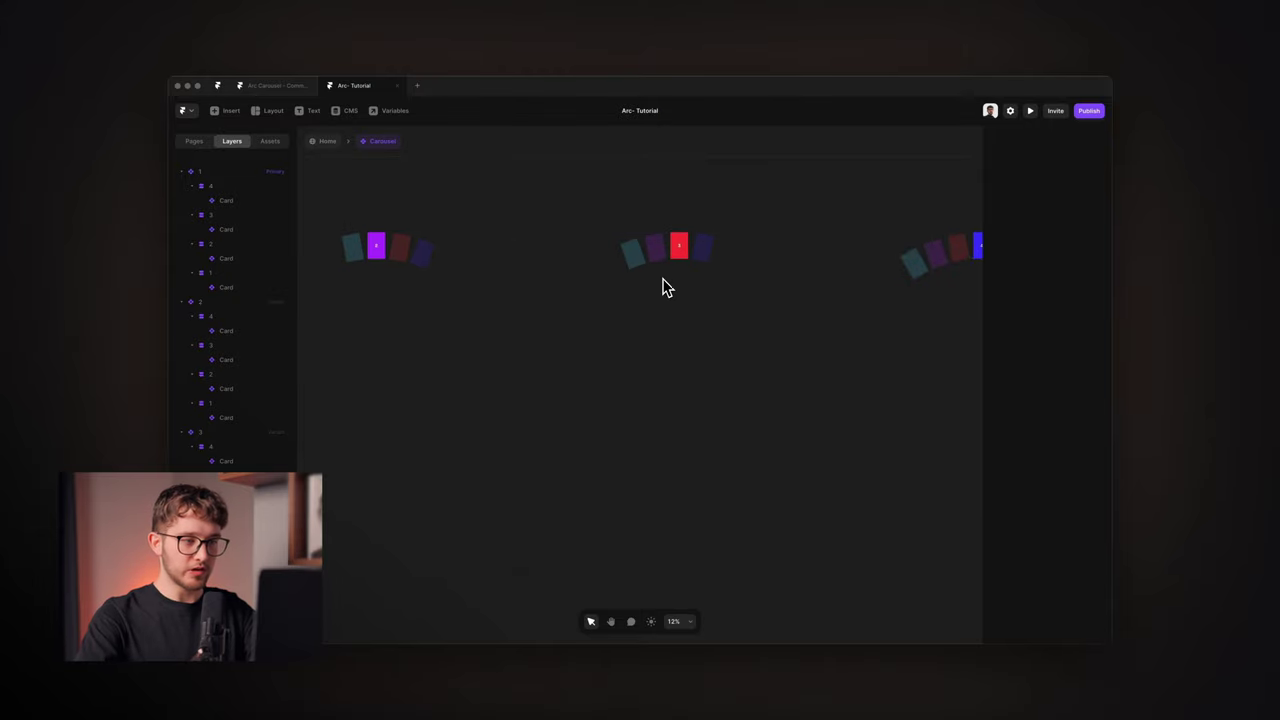
pyautogui.hscroll(-2, 650, 289)
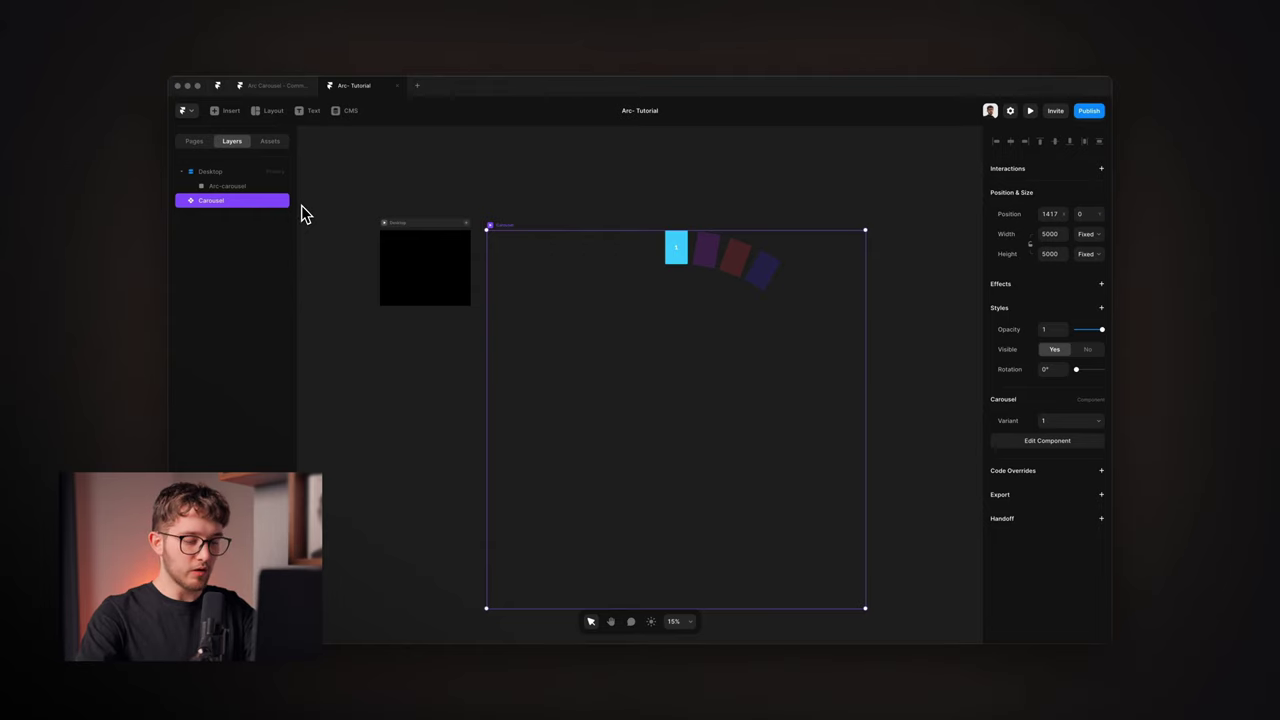
# Delete the Carousel component instance from the page canvas
pyautogui.press('Delete')
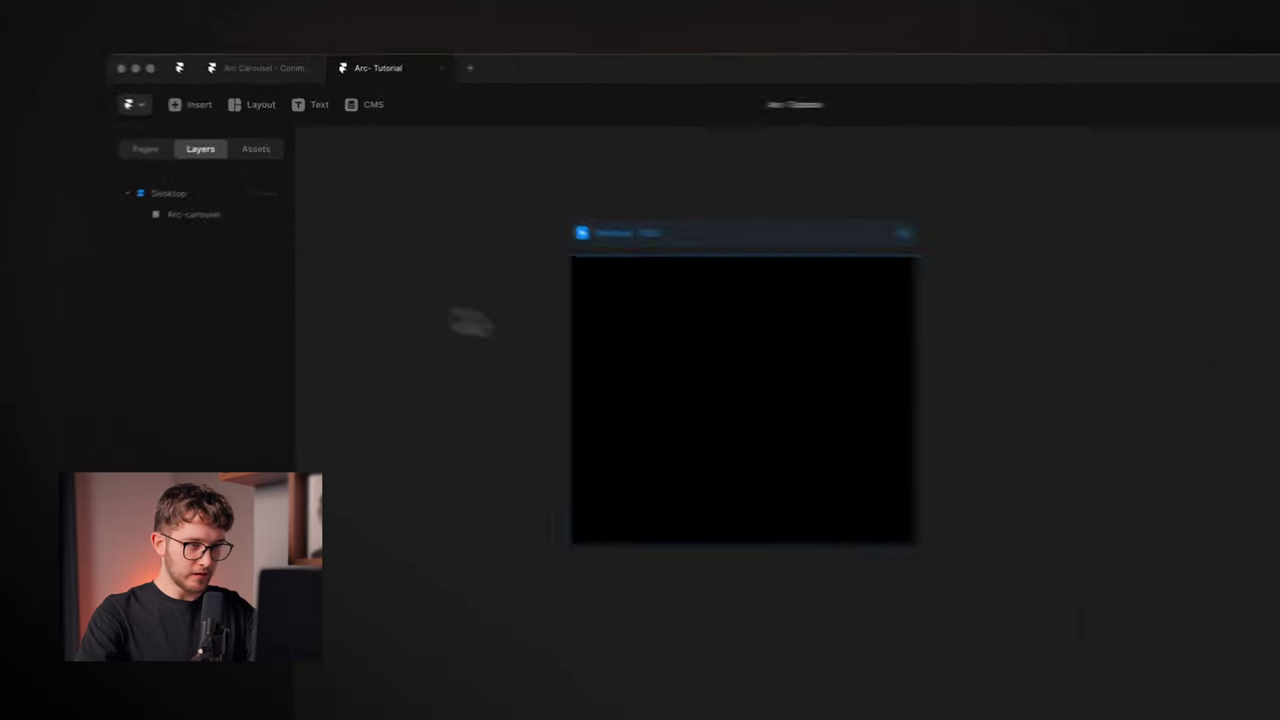
# Paste the Carousel component into the Arc-carousel frame and center it horizontally
pyautogui.doubleClick(648, 347)
pyautogui.scroll(3, 648, 349)
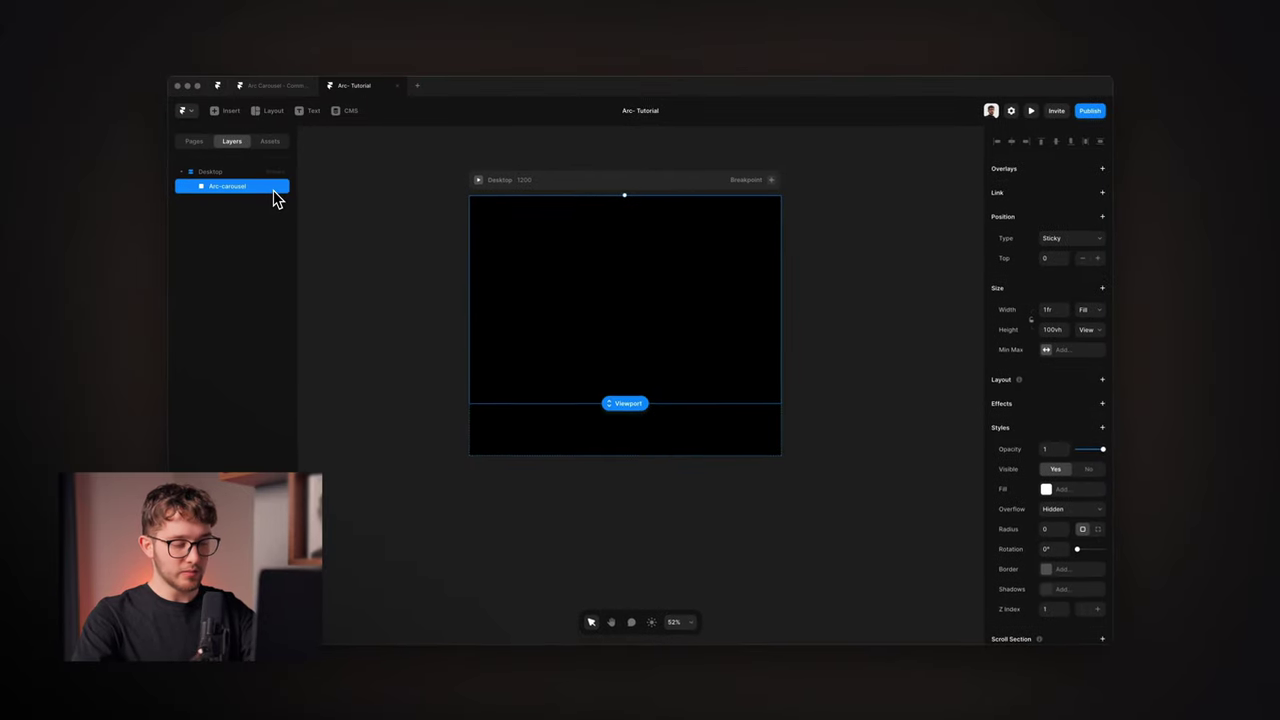
pyautogui.press('super+v')
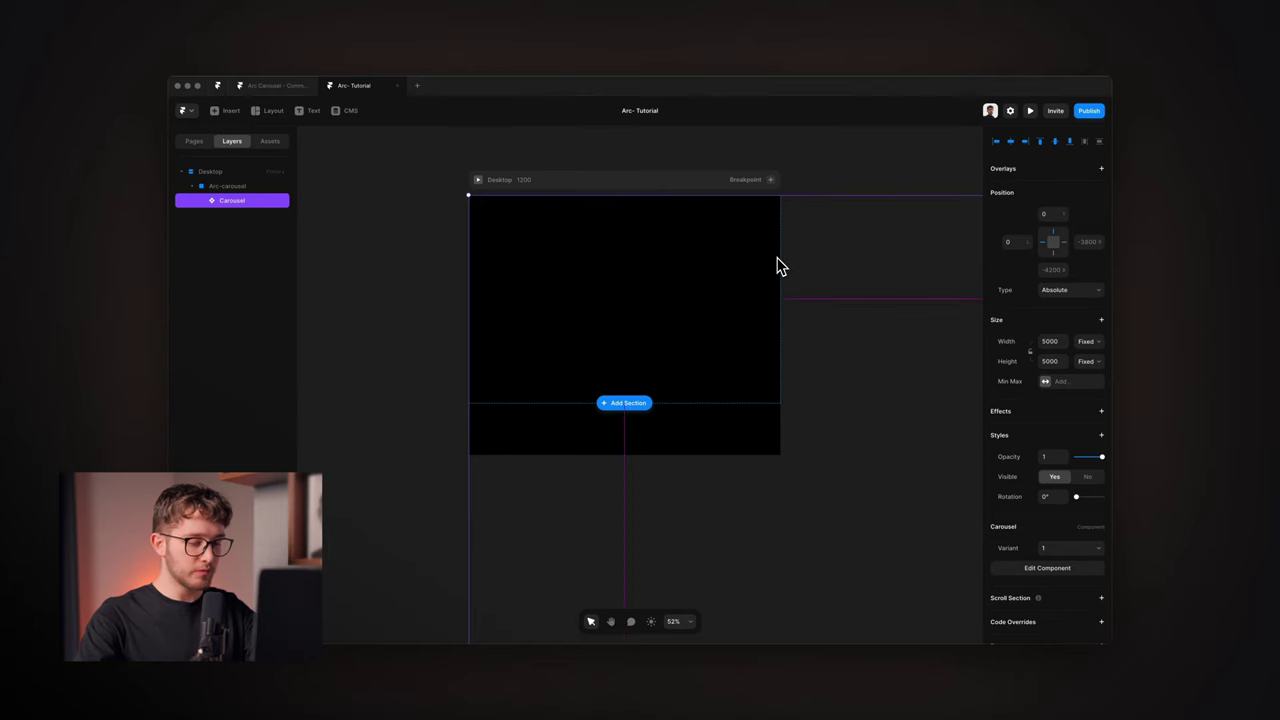
pyautogui.hotkey('alt', 'h')
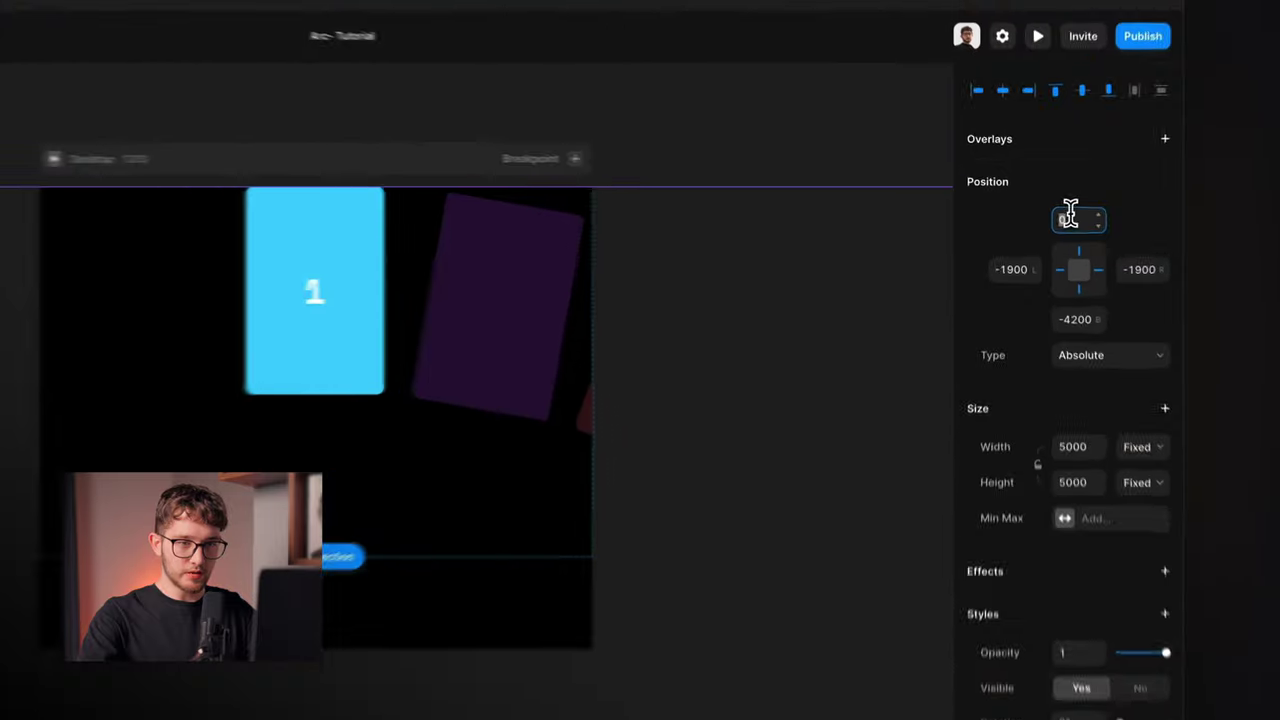
# Set the Carousel's top offset to 72, then unpin its bottom edge and restore its height to 5000
pyautogui.click(1047, 214)
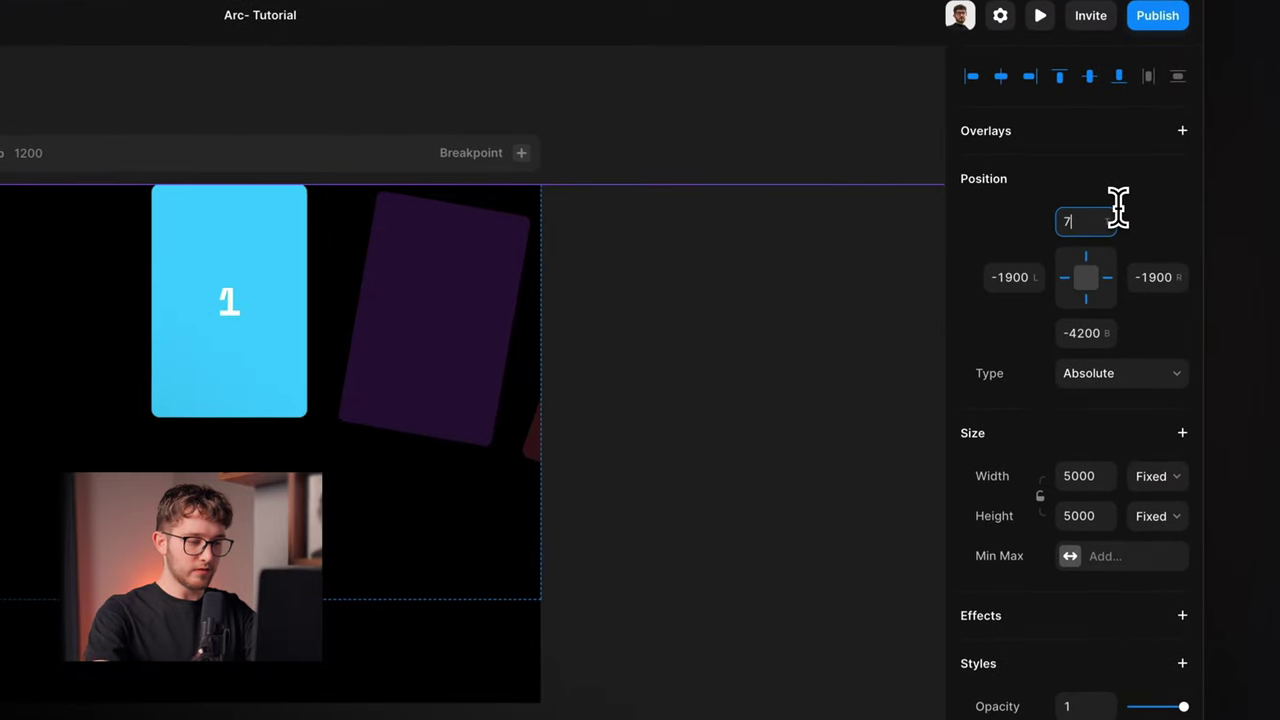
pyautogui.write('72')
pyautogui.press('Return')
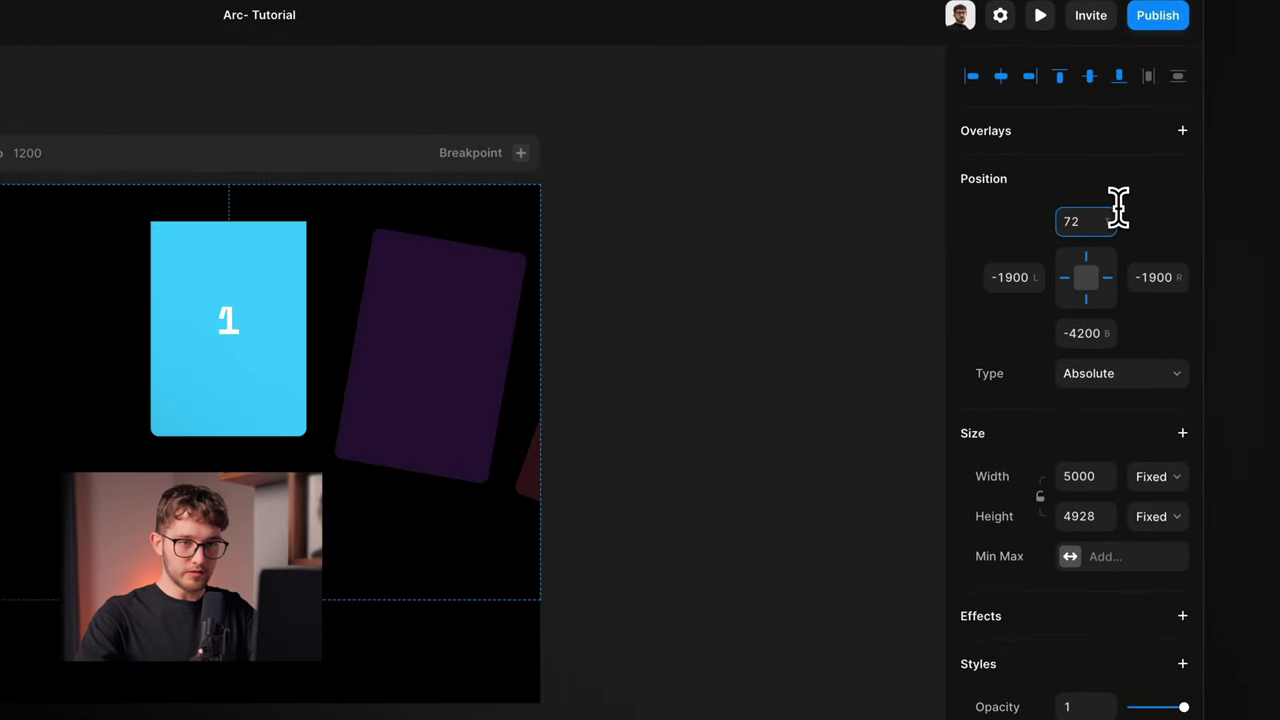
pyautogui.click(1090, 300)
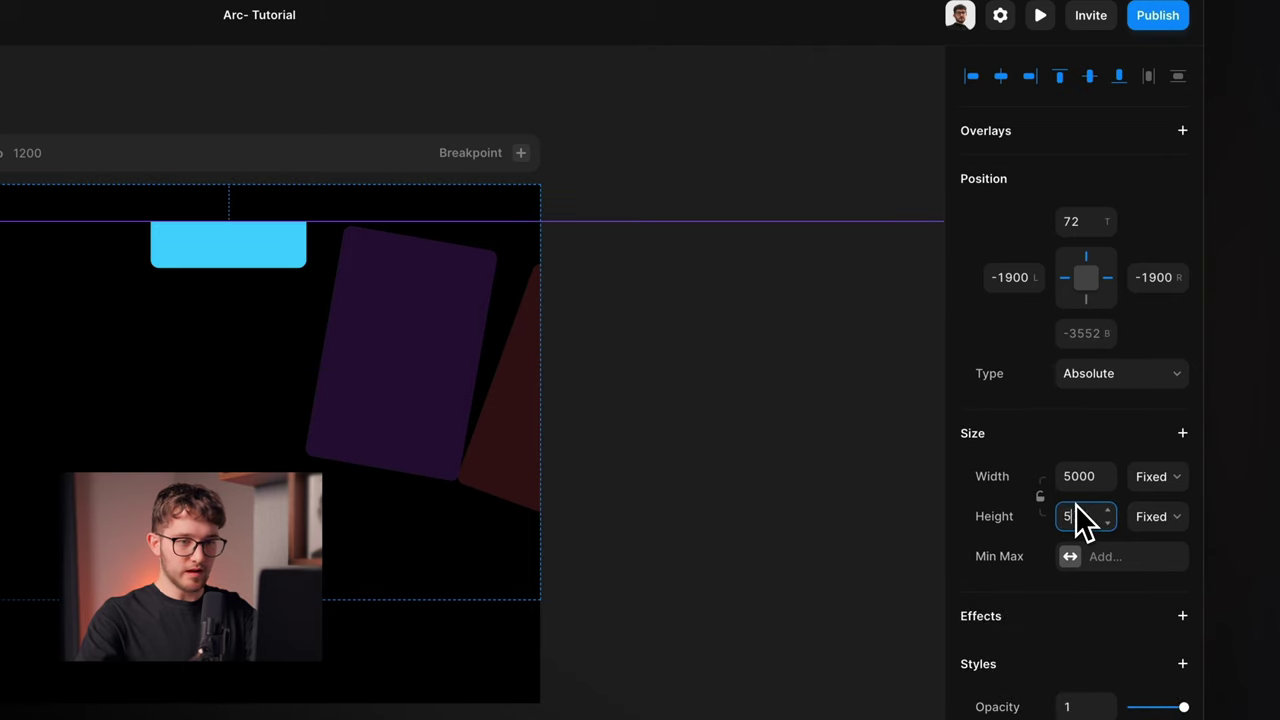
pyautogui.press('Return')
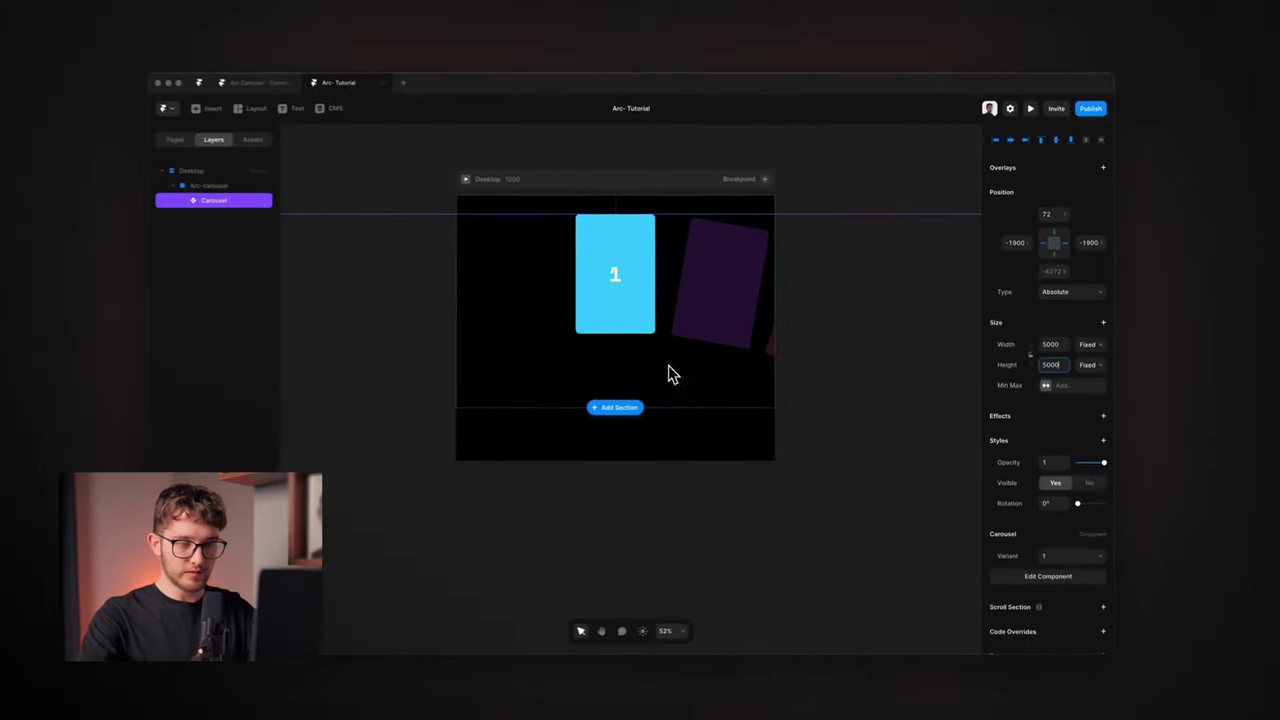
# Increase the Carousel's top offset so the cards sit lower within the Arc-carousel frame
pyautogui.click(1053, 318)
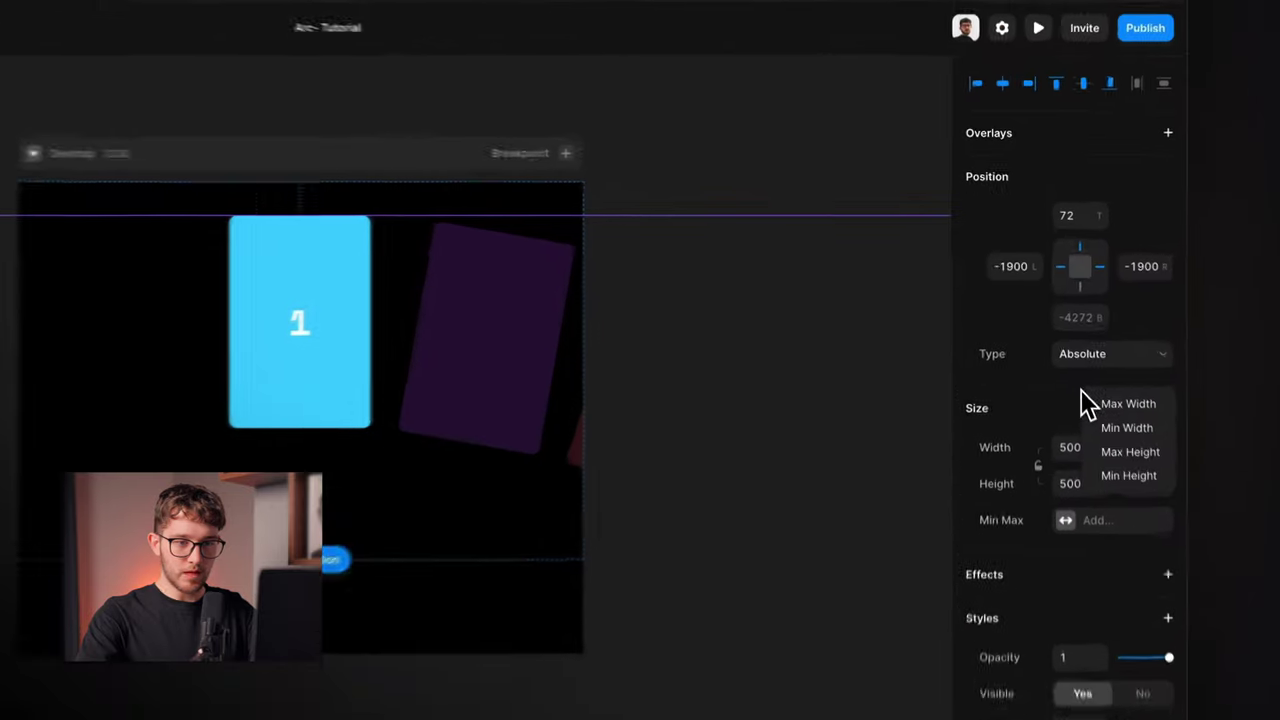
pyautogui.click(1077, 260)
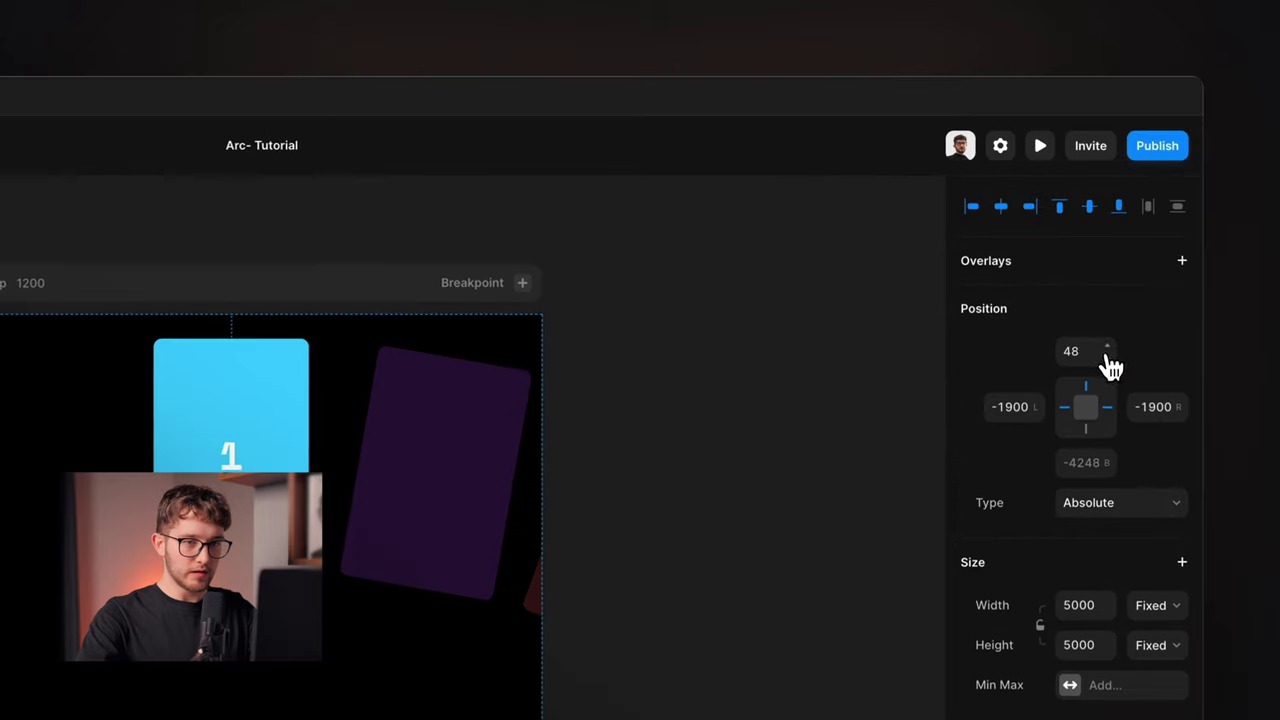
pyautogui.moveTo(1063, 219); pyautogui.dragTo(1069, 195)
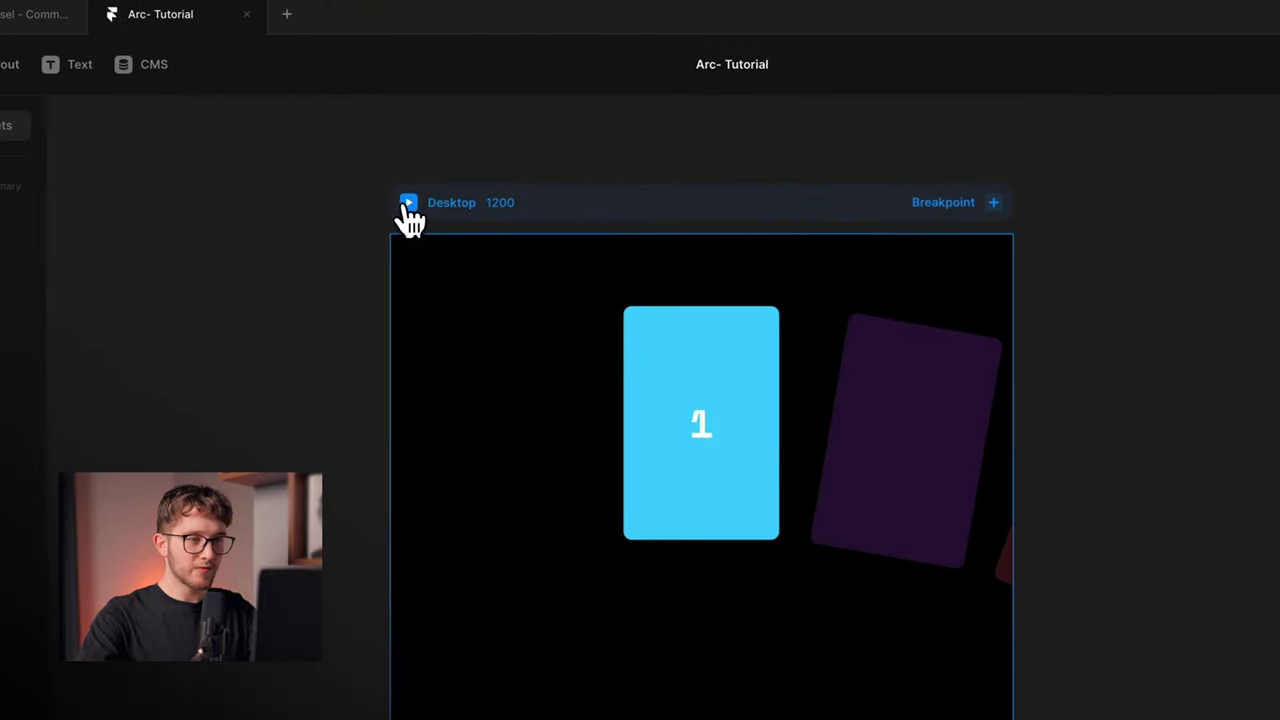
# Preview the page and compare the card layout with the published arc carousel example
pyautogui.click(410, 205)
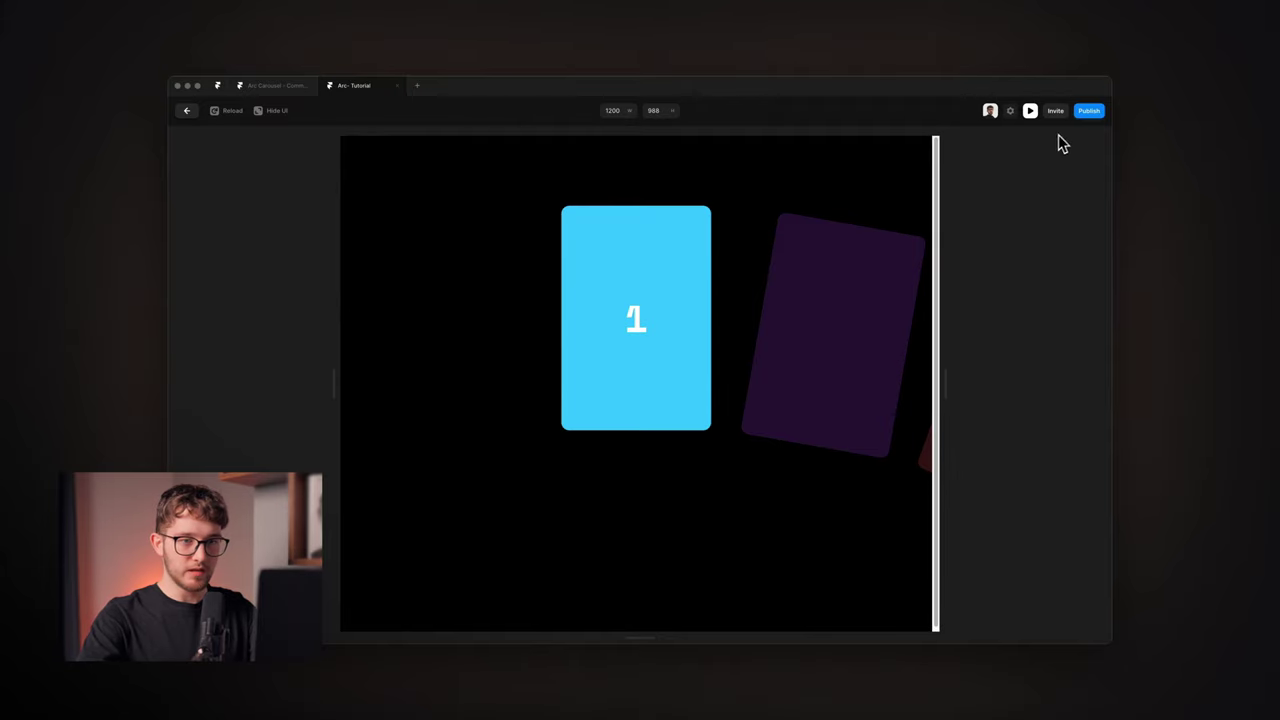
pyautogui.click(1028, 112)
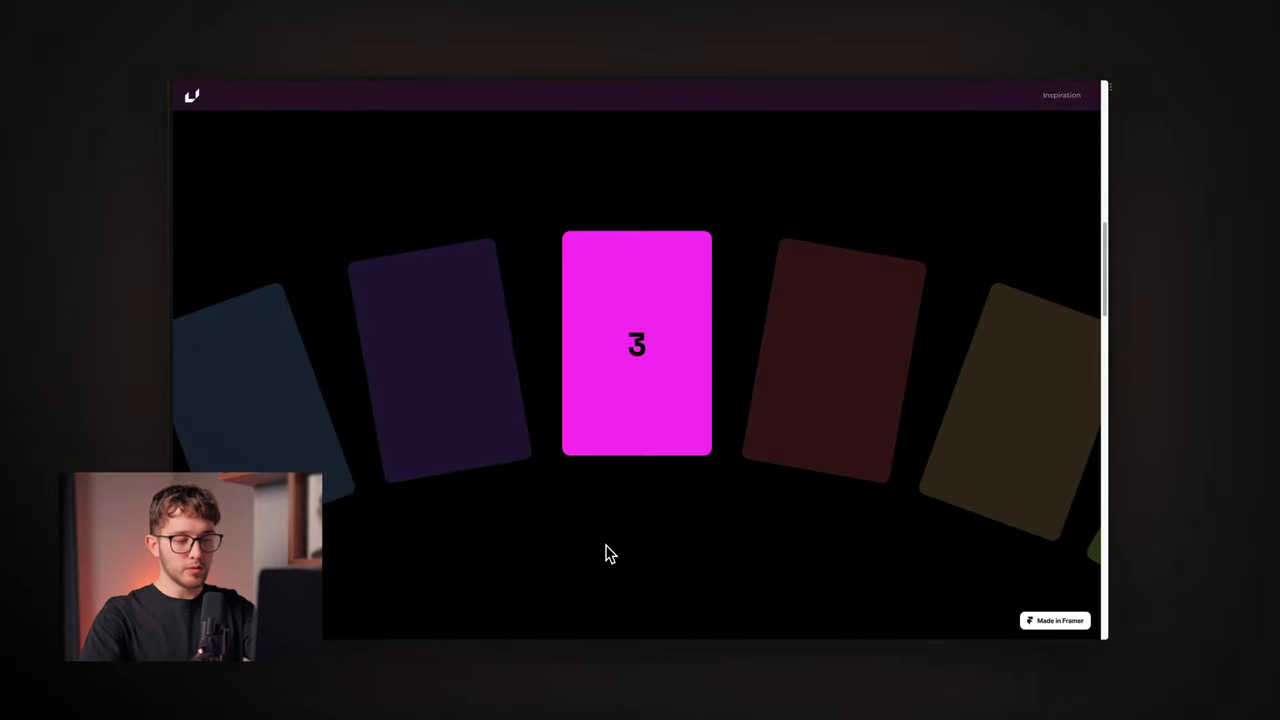
pyautogui.press('Escape')
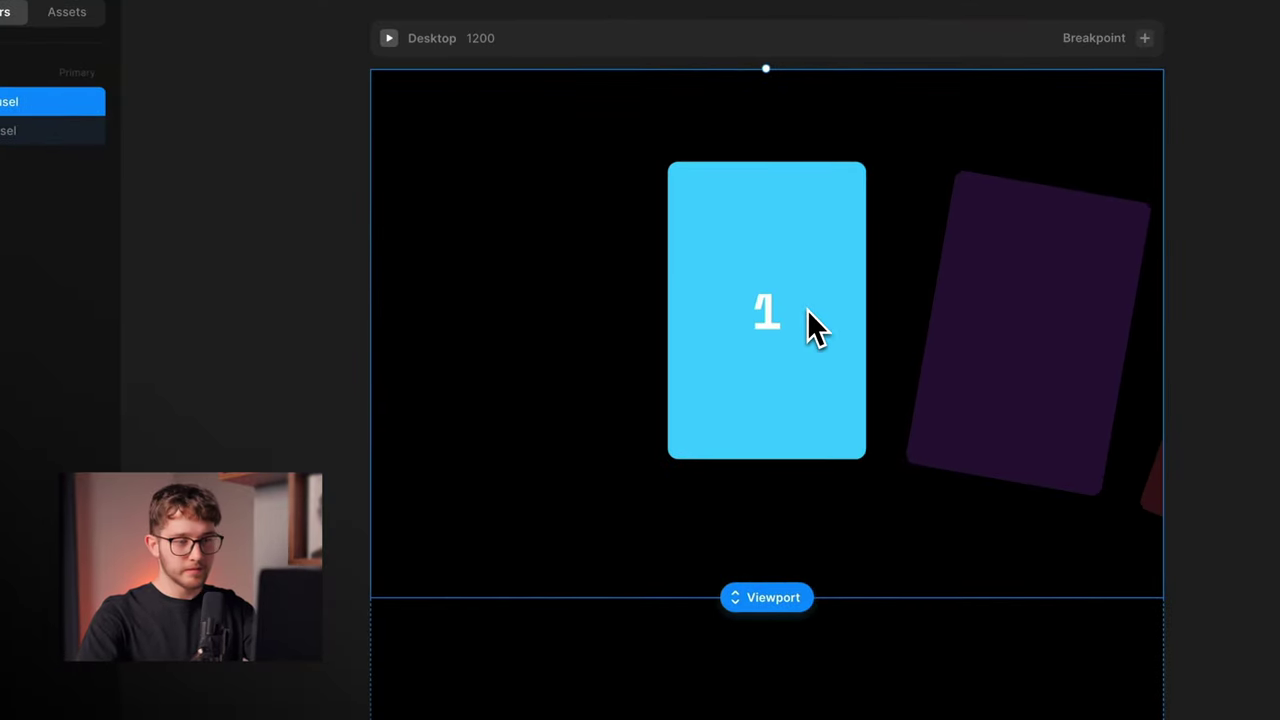
# Add a Scroll Variant effect to the Carousel component inside Arc-carousel and open its settings
pyautogui.click(40, 134)
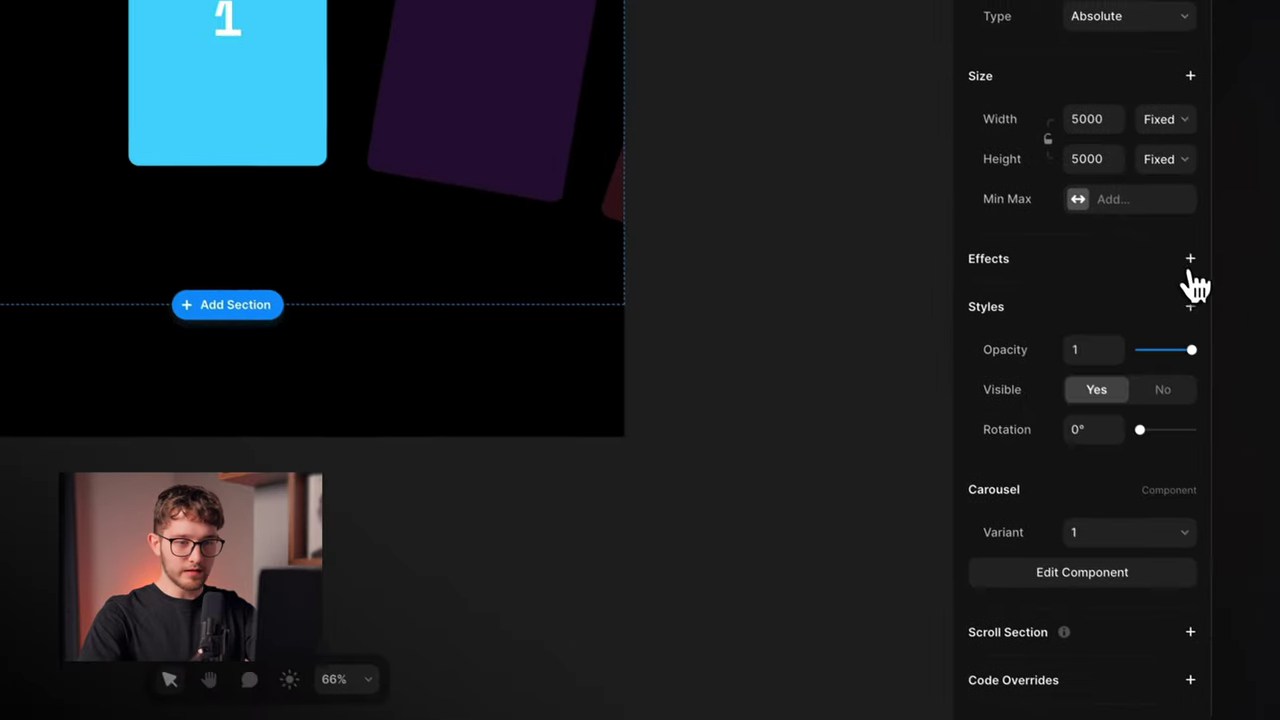
pyautogui.click(1190, 260)
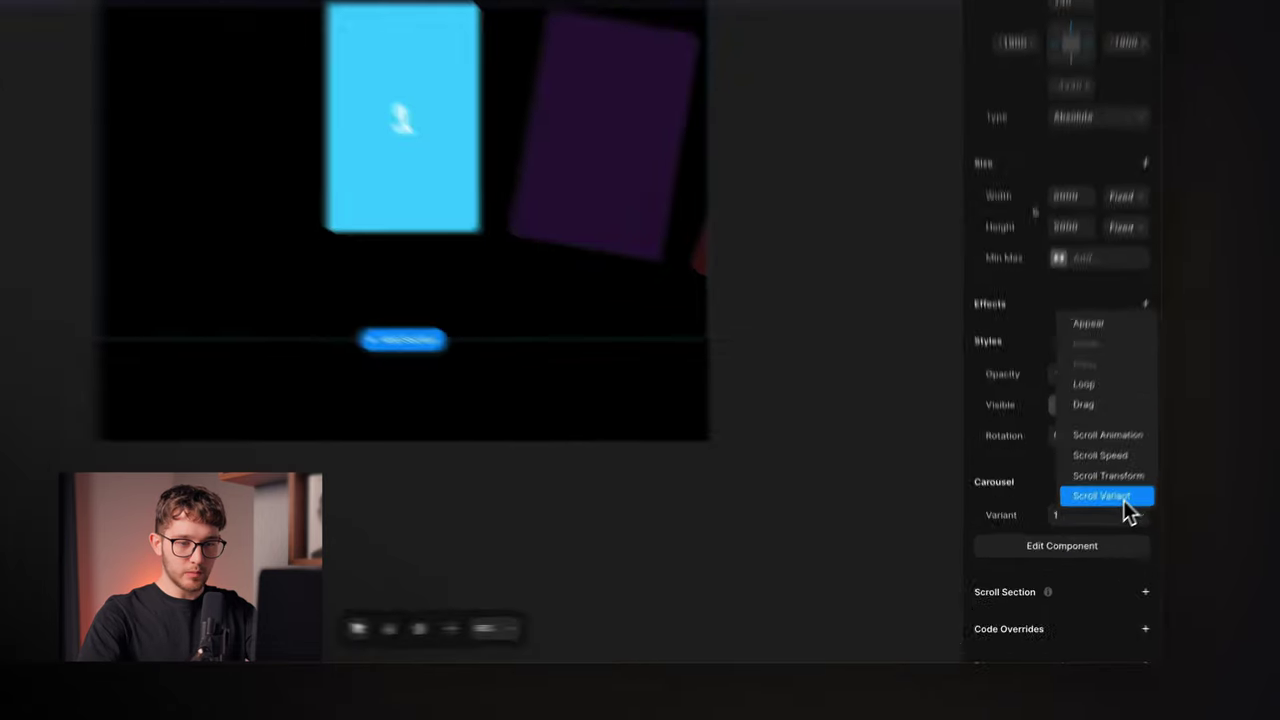
pyautogui.click(1088, 540)
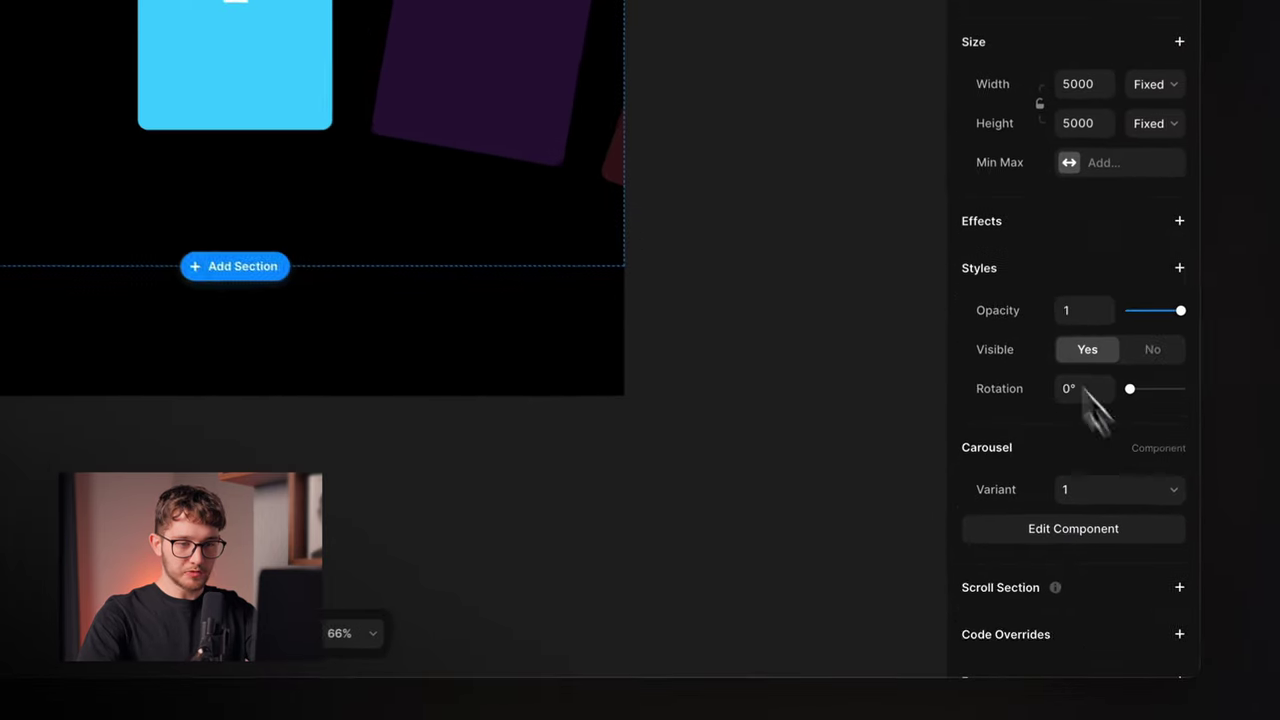
pyautogui.click(919, 463)
pyautogui.click(768, 268)
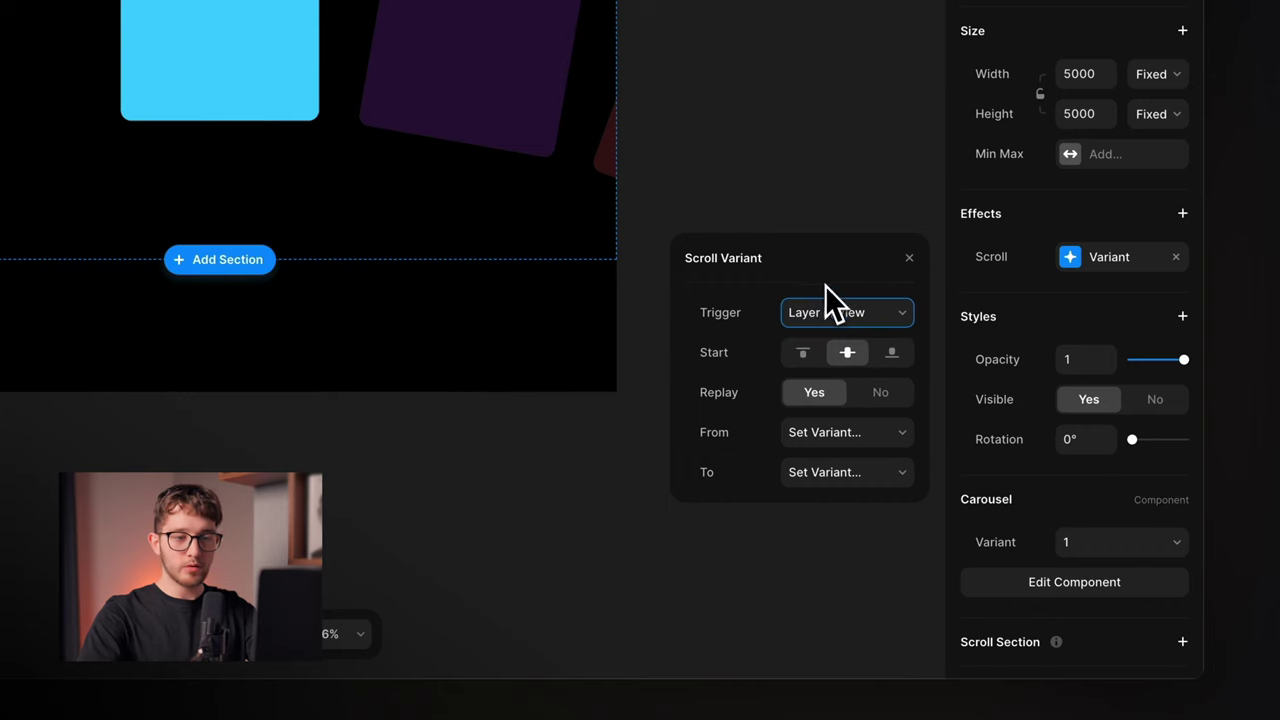
# Set the Scroll Variant trigger to Section in View and check its section and target variant settings
pyautogui.click(828, 310)
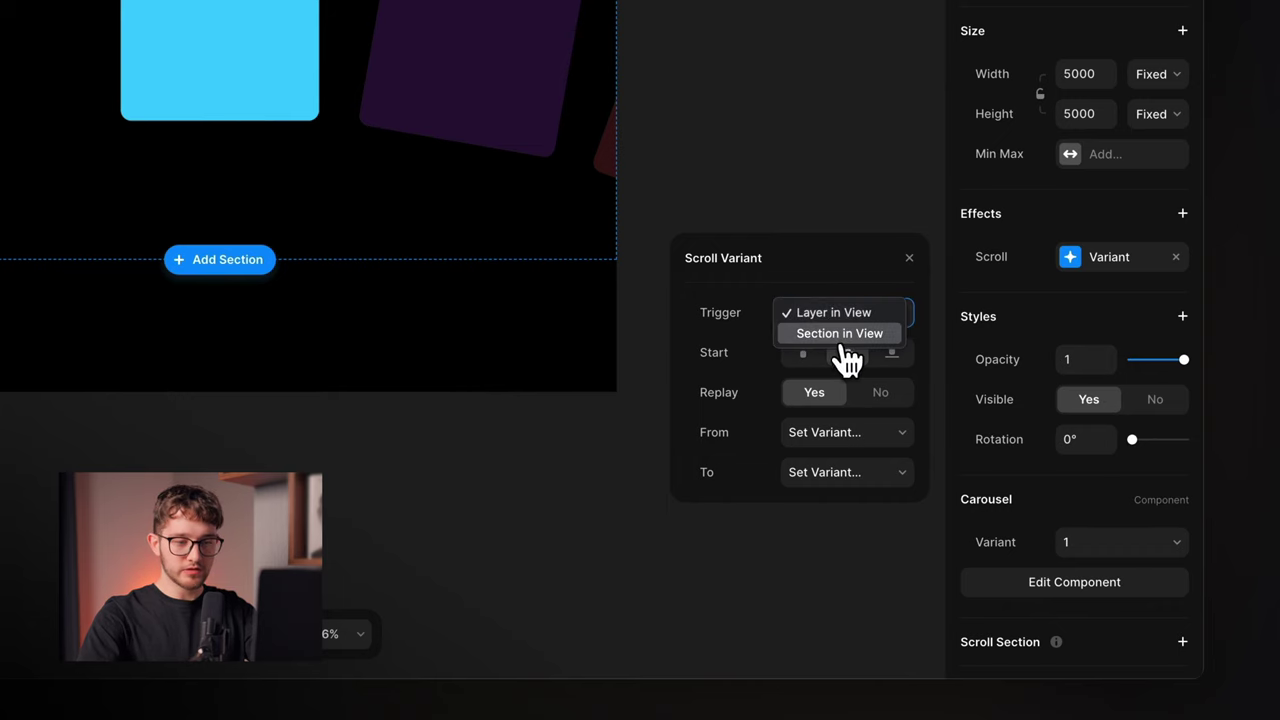
pyautogui.click(847, 335)
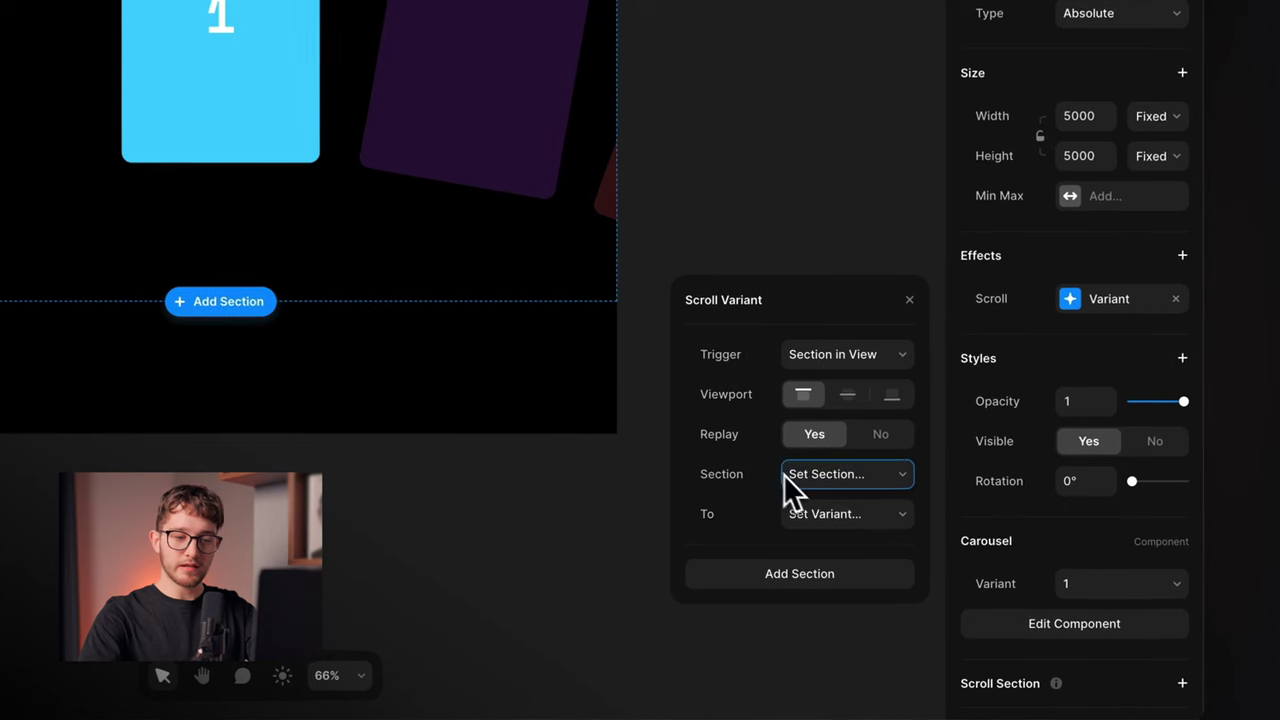
pyautogui.click(912, 521)
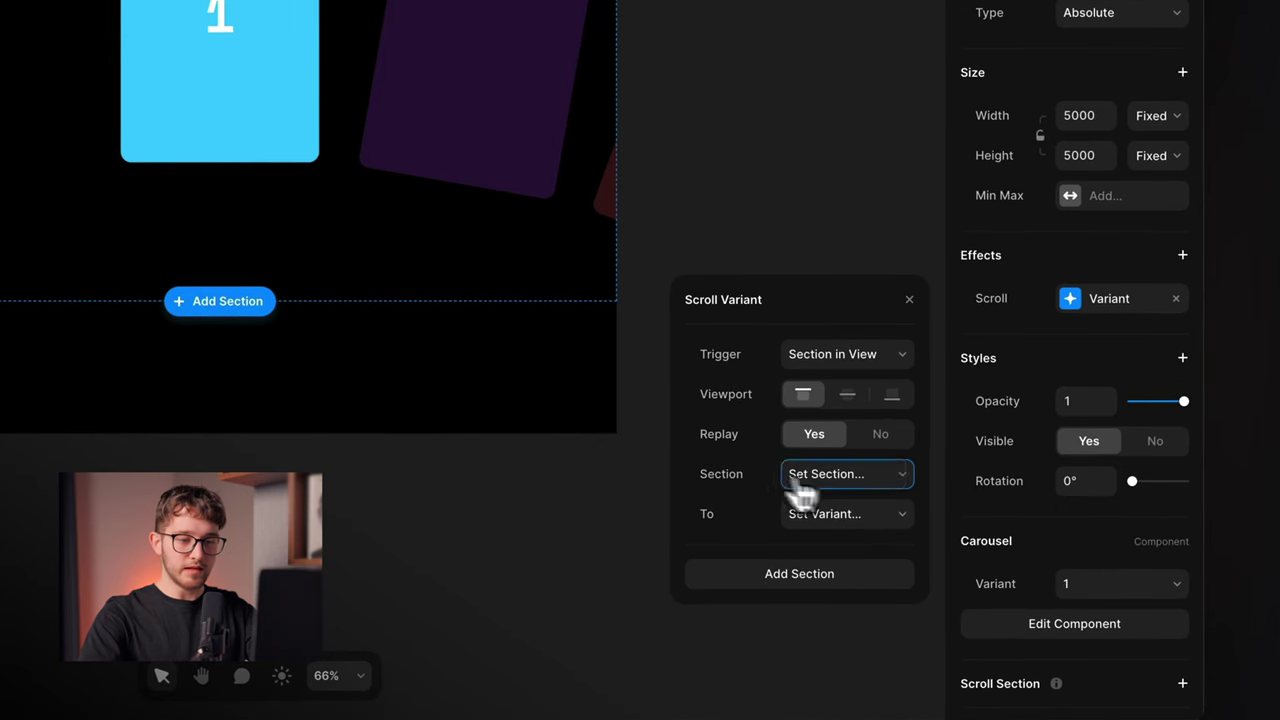
pyautogui.click(826, 511)
pyautogui.click(765, 505)
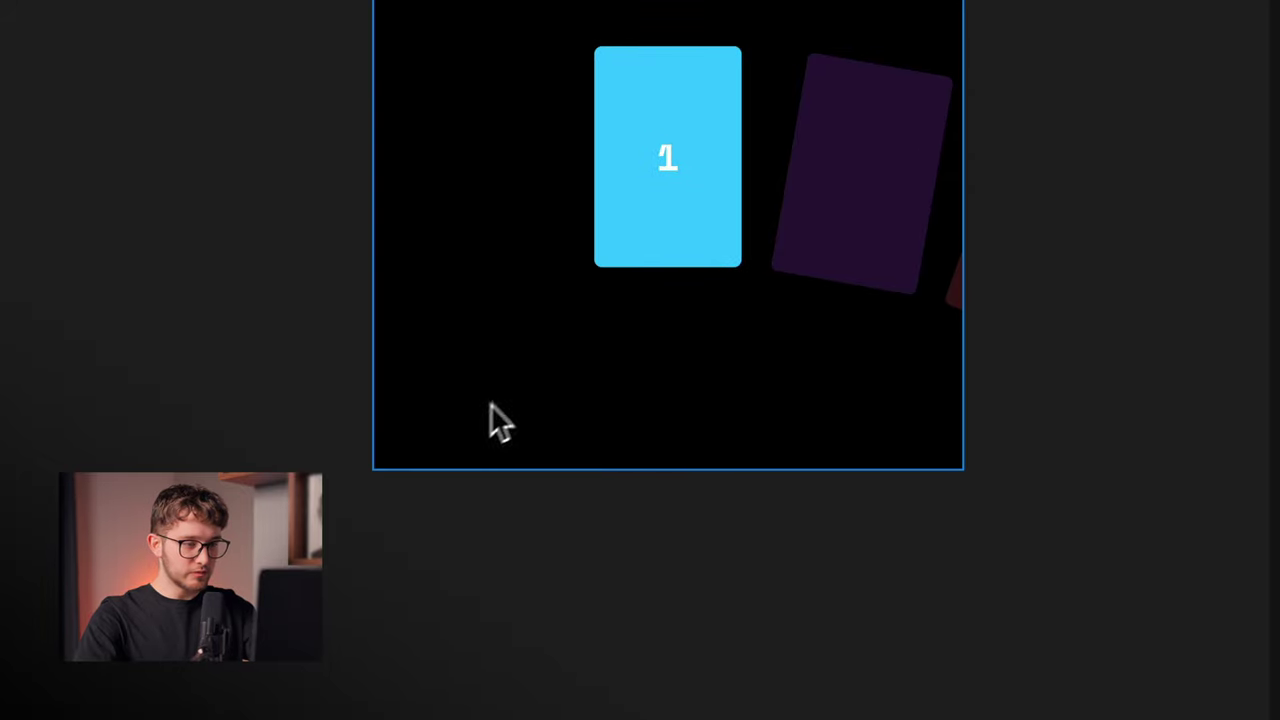
# Draw a white frame as a new section beneath Arc-carousel, with its height at 700 and its width set to Fill
pyautogui.press('f')
pyautogui.moveTo(441, 411); pyautogui.dragTo(817, 422)
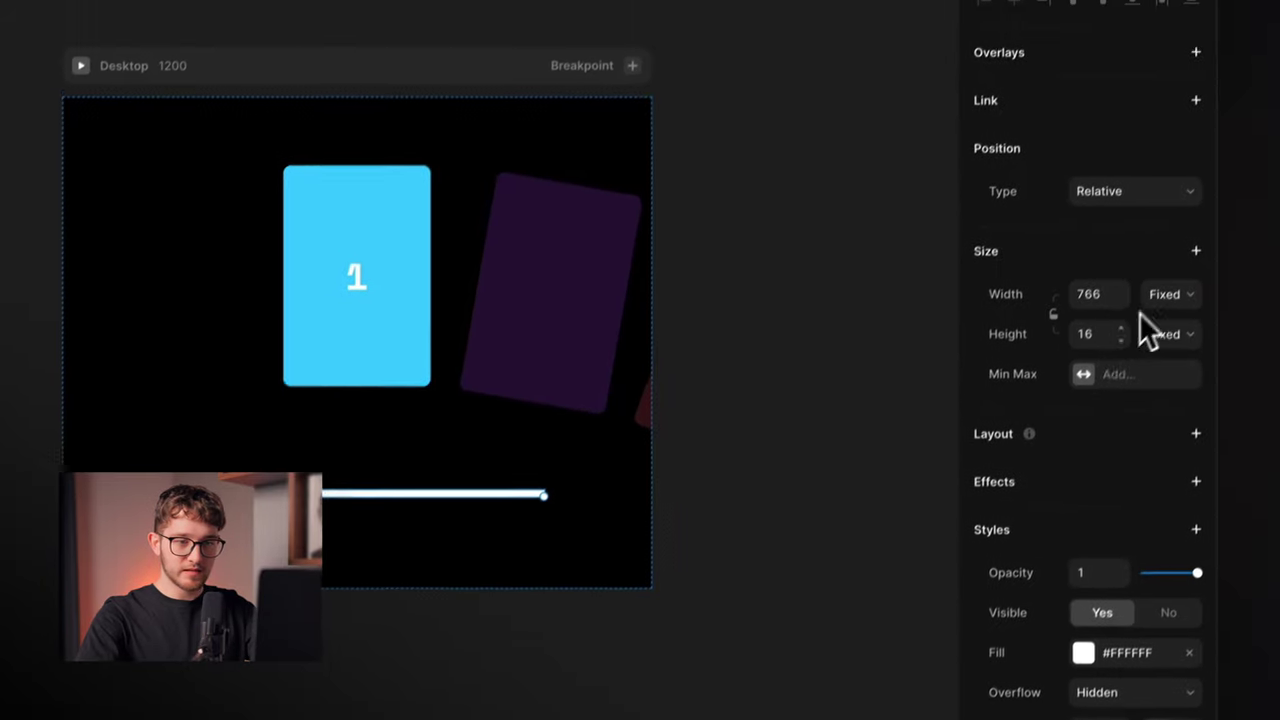
pyautogui.click(1080, 359)
pyautogui.write('700')
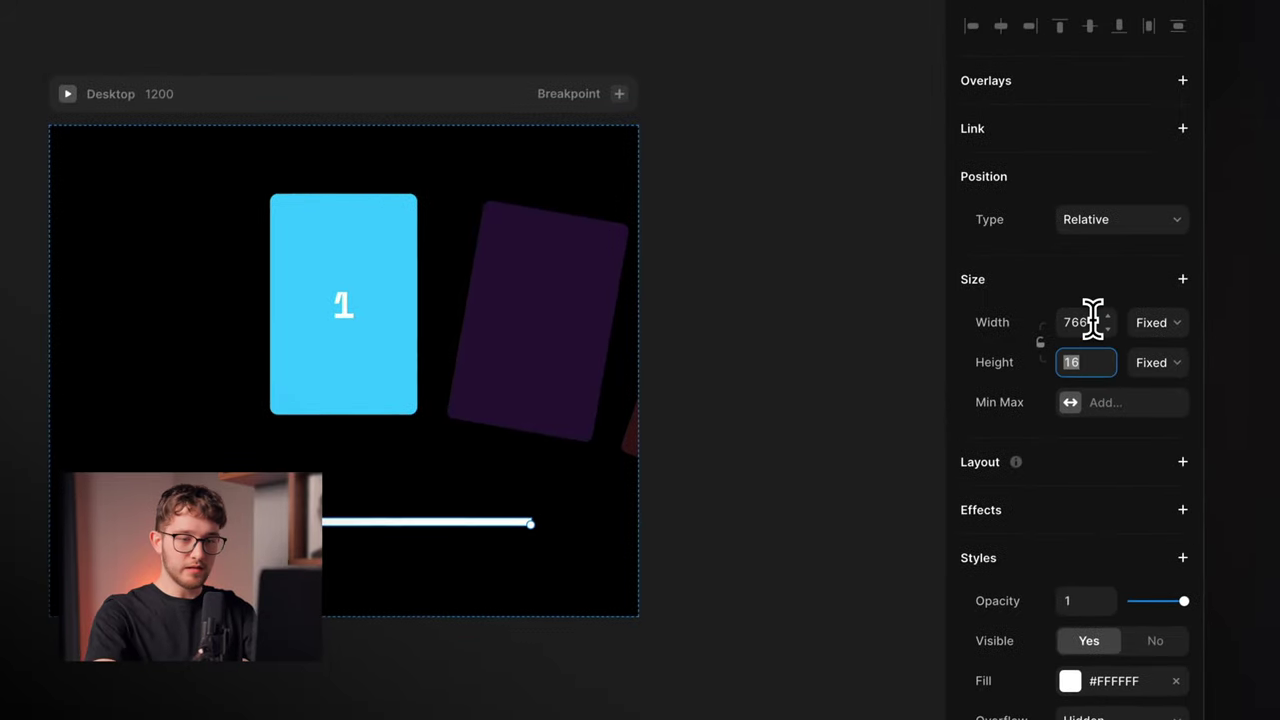
pyautogui.press('Return')
pyautogui.click(1155, 323)
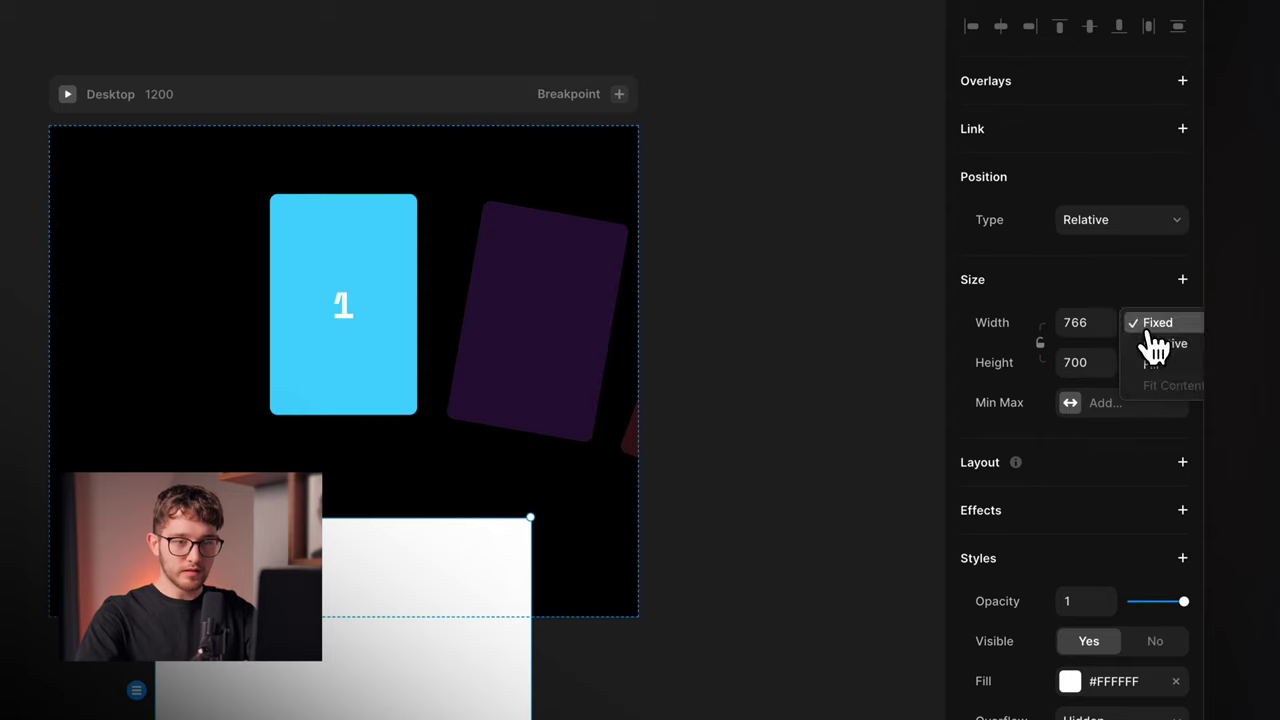
pyautogui.click(1168, 366)
# Set the Desktop breakpoint's height to Fit
pyautogui.click(467, 124)
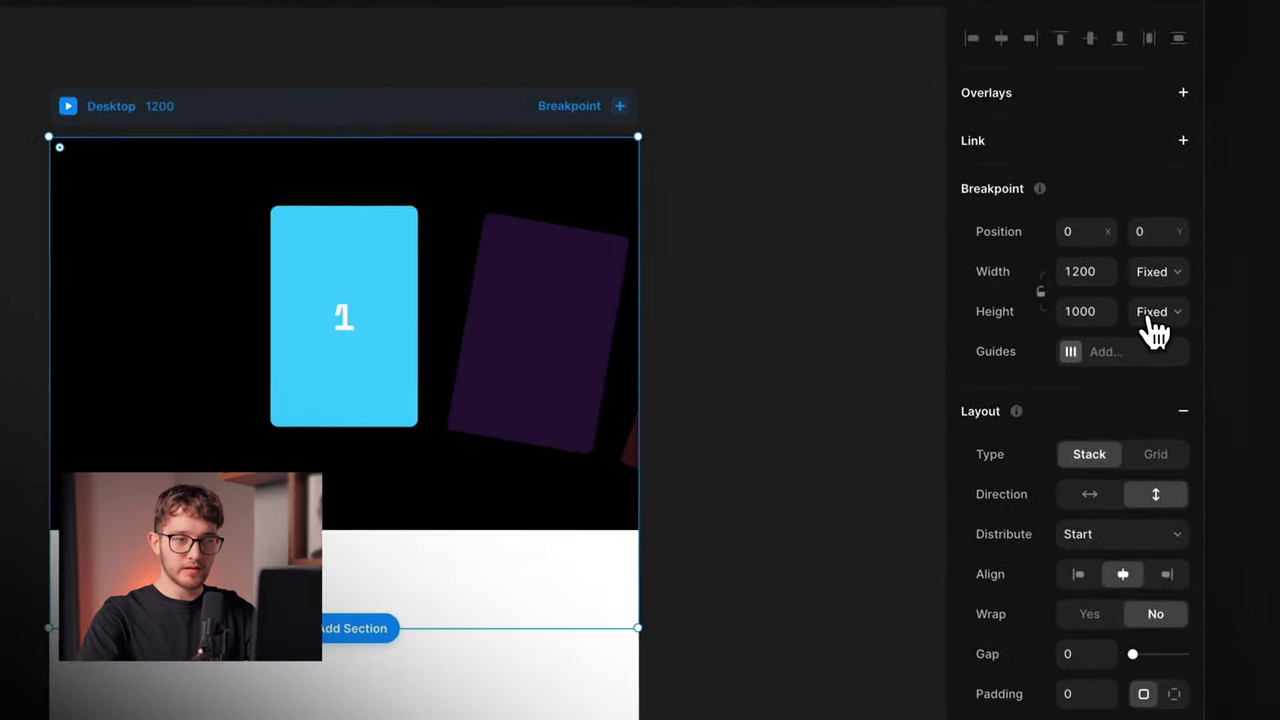
pyautogui.click(1218, 430)
pyautogui.click(1183, 371)
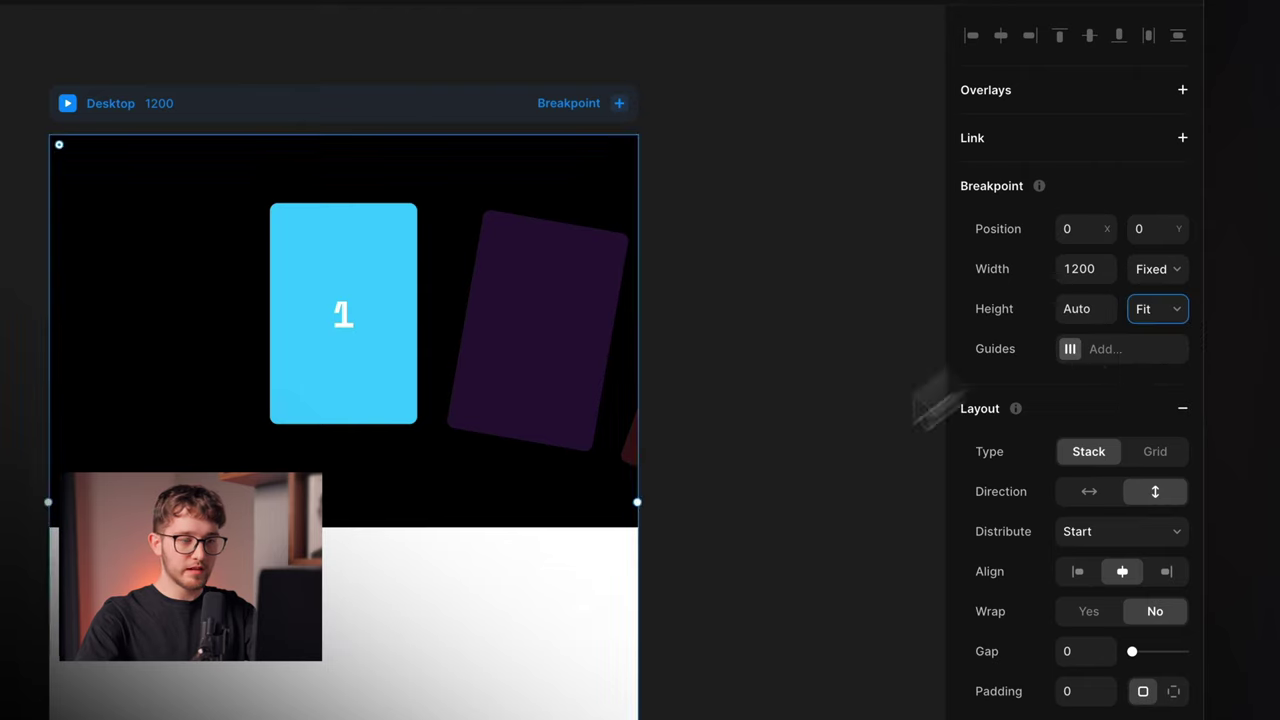
# Rename the new white frame below Arc-carousel to 2
pyautogui.click(433, 544)
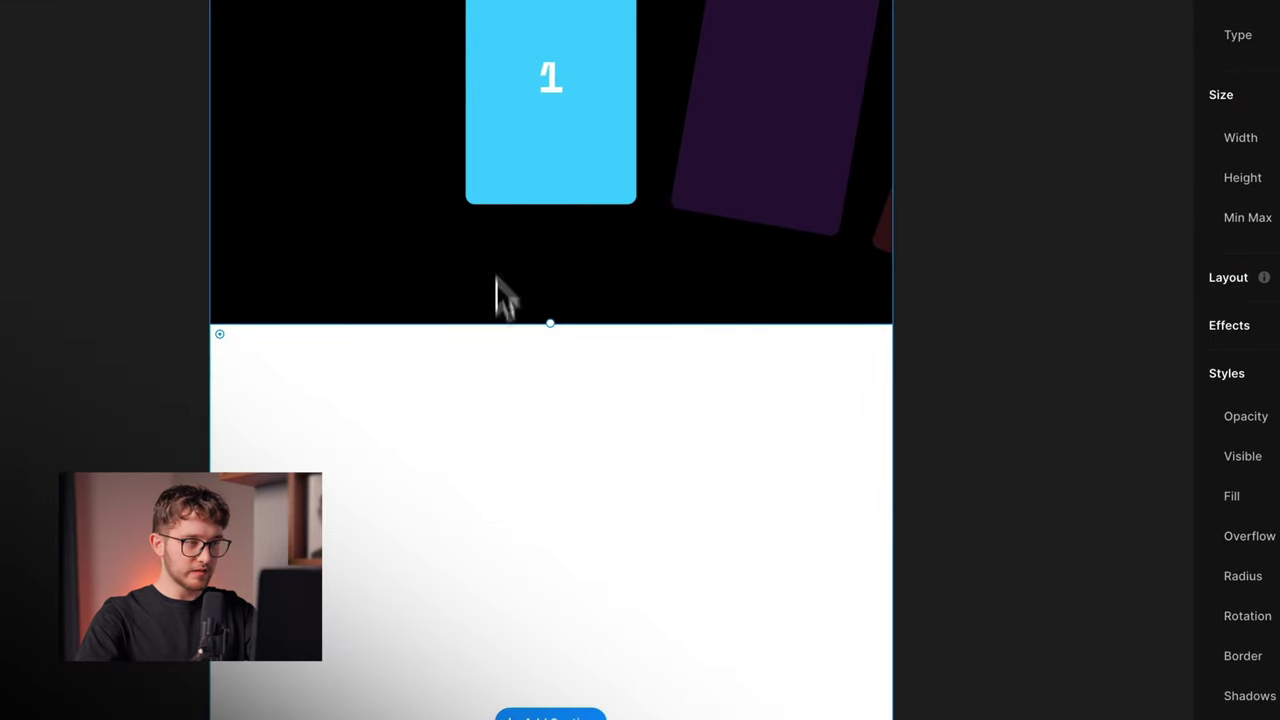
pyautogui.doubleClick(168, 305)
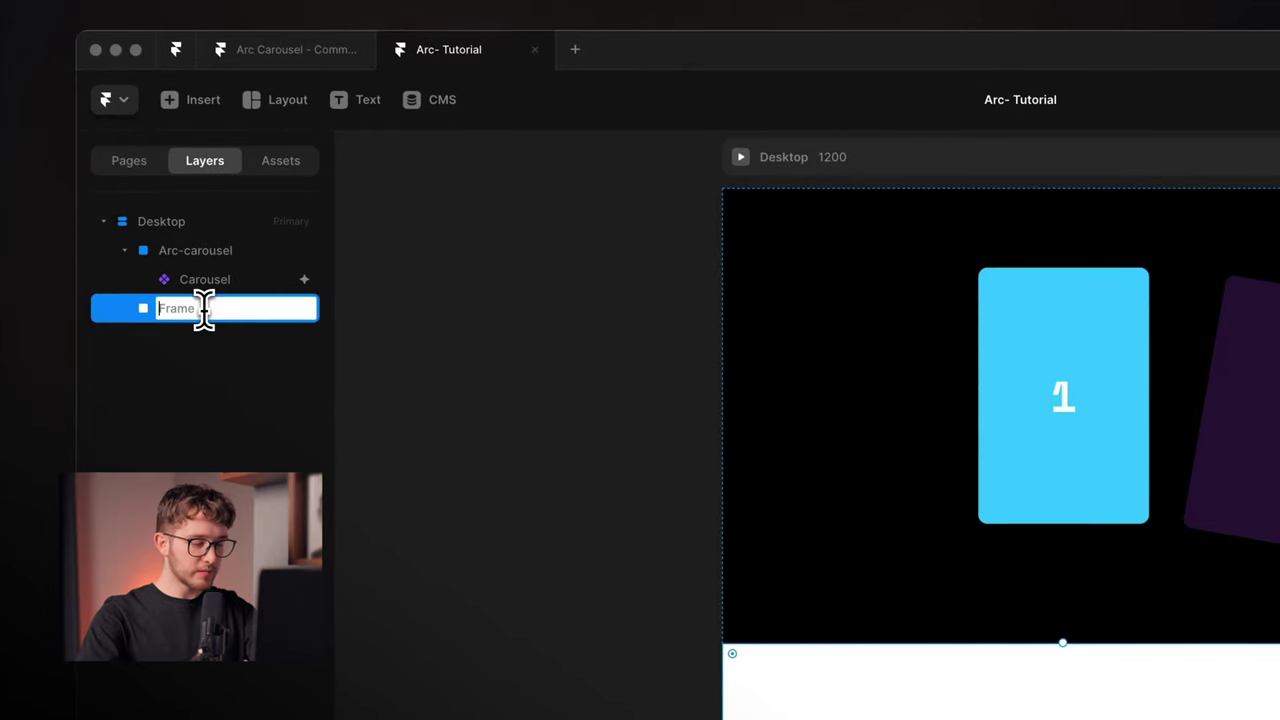
pyautogui.write('1')
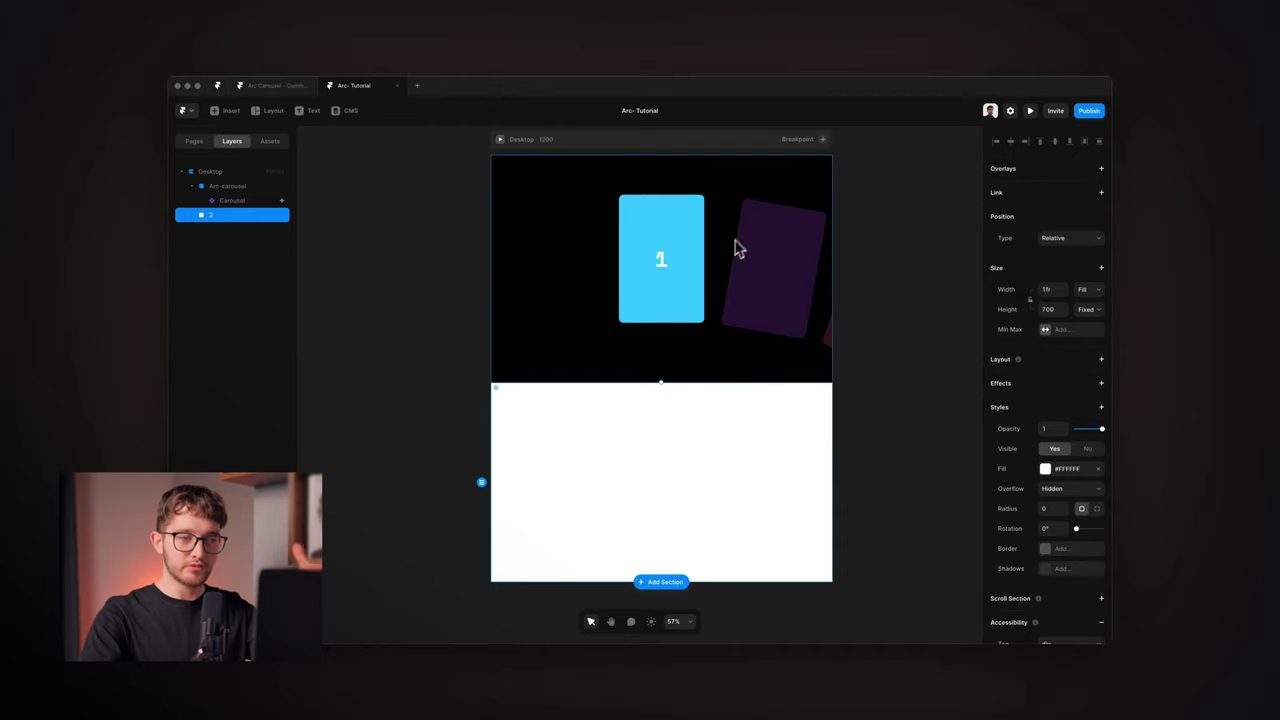
# Change the fill of frame 2 to the solid coral red #ED7878
pyautogui.scroll(5, 776, 283)
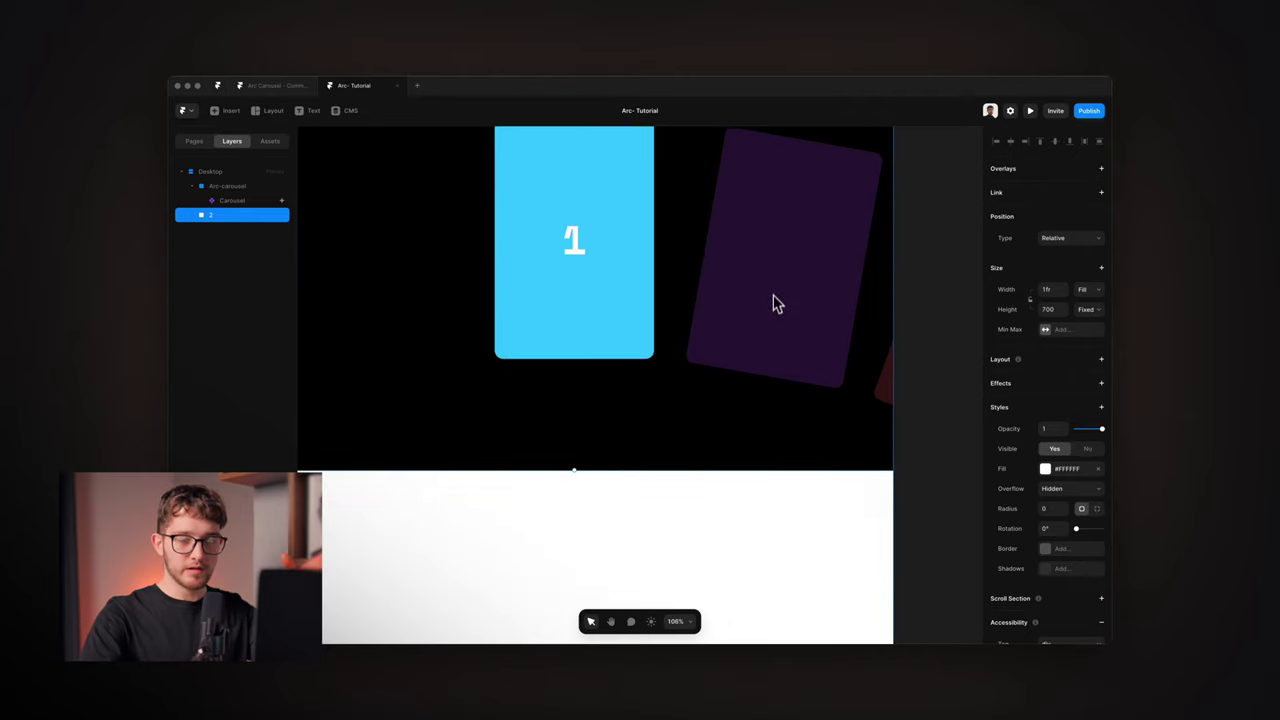
pyautogui.scroll(-5, 775, 302)
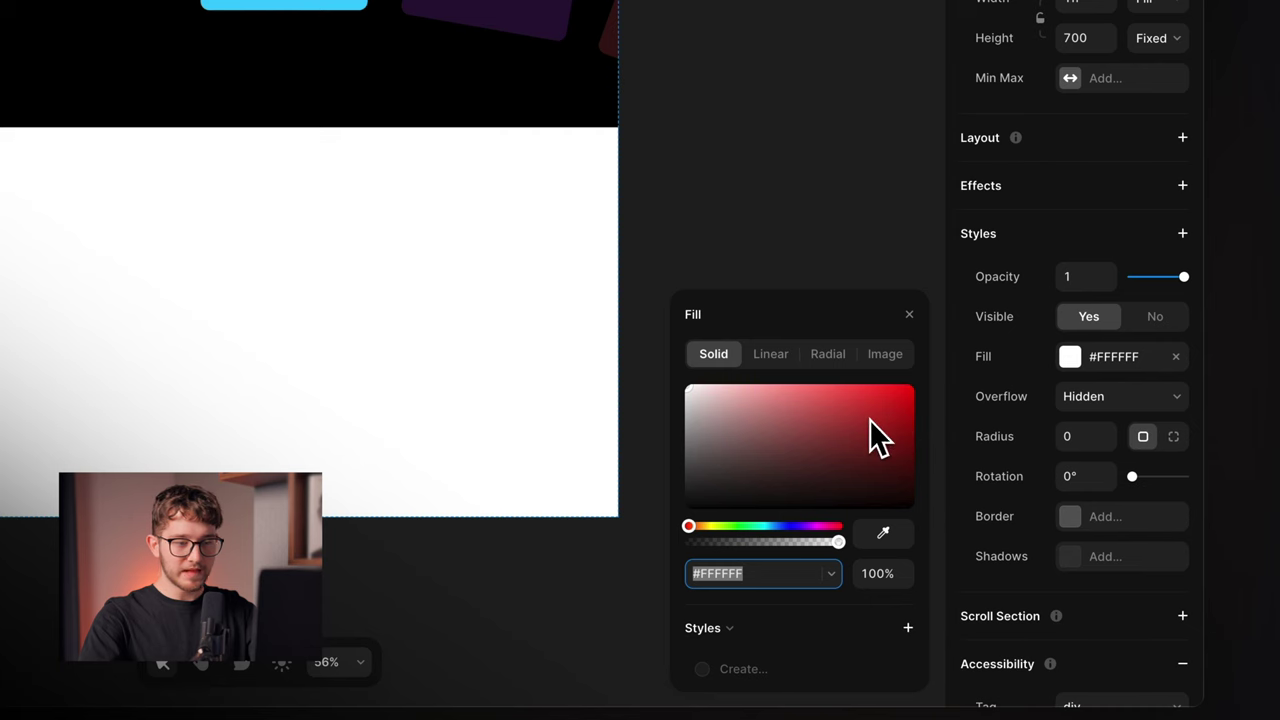
pyautogui.click(864, 417)
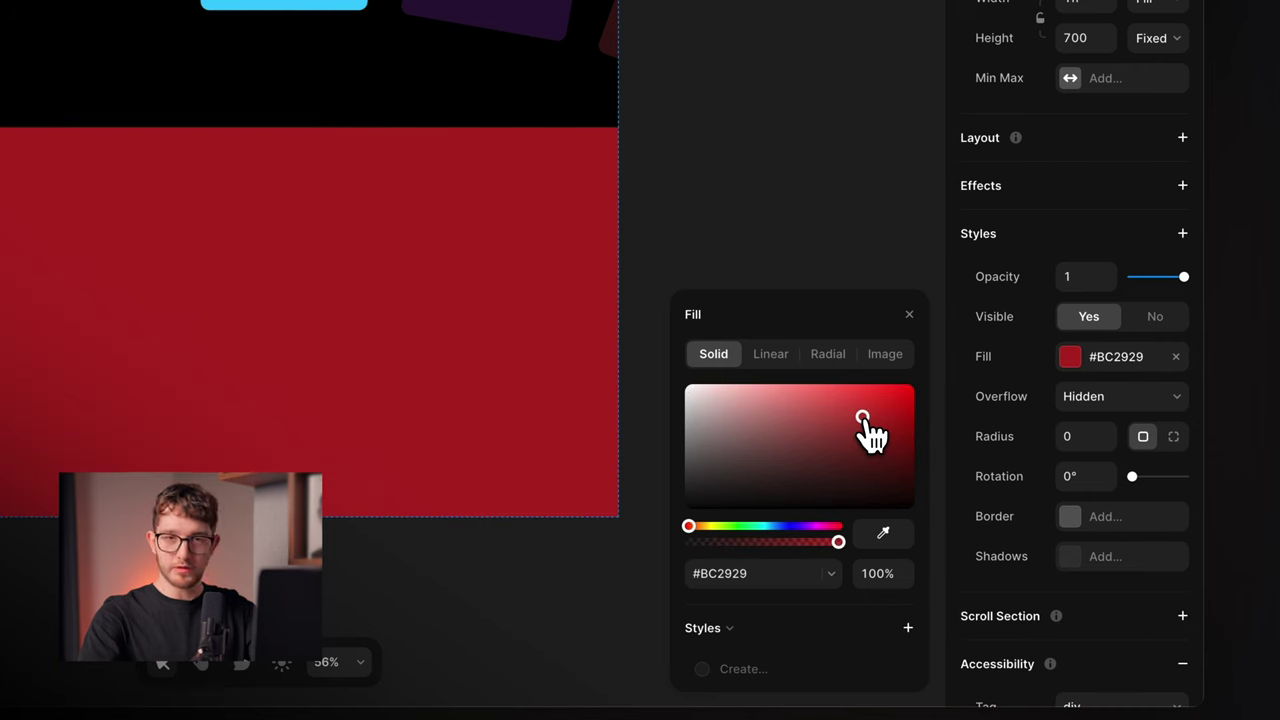
pyautogui.moveTo(863, 418); pyautogui.dragTo(796, 396)
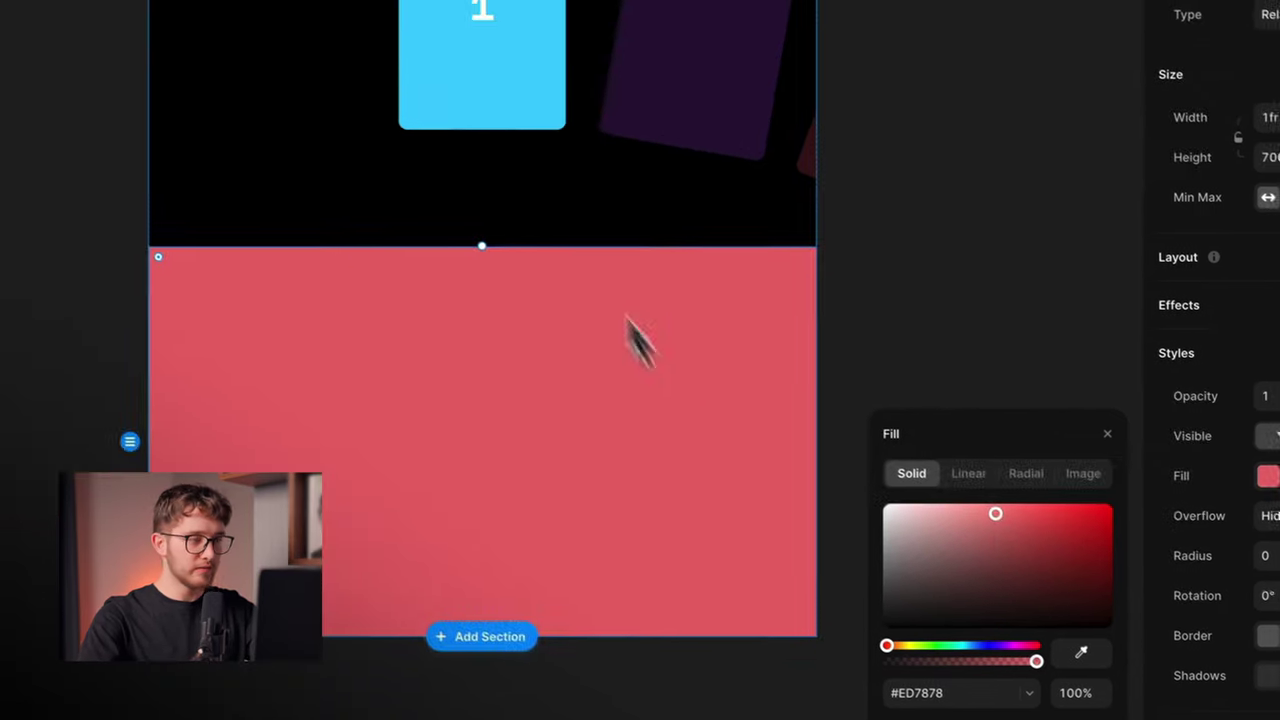
# Duplicate the coral red frame 2 directly below the original and select the lower copy
pyautogui.scroll(-4, 434, 278)
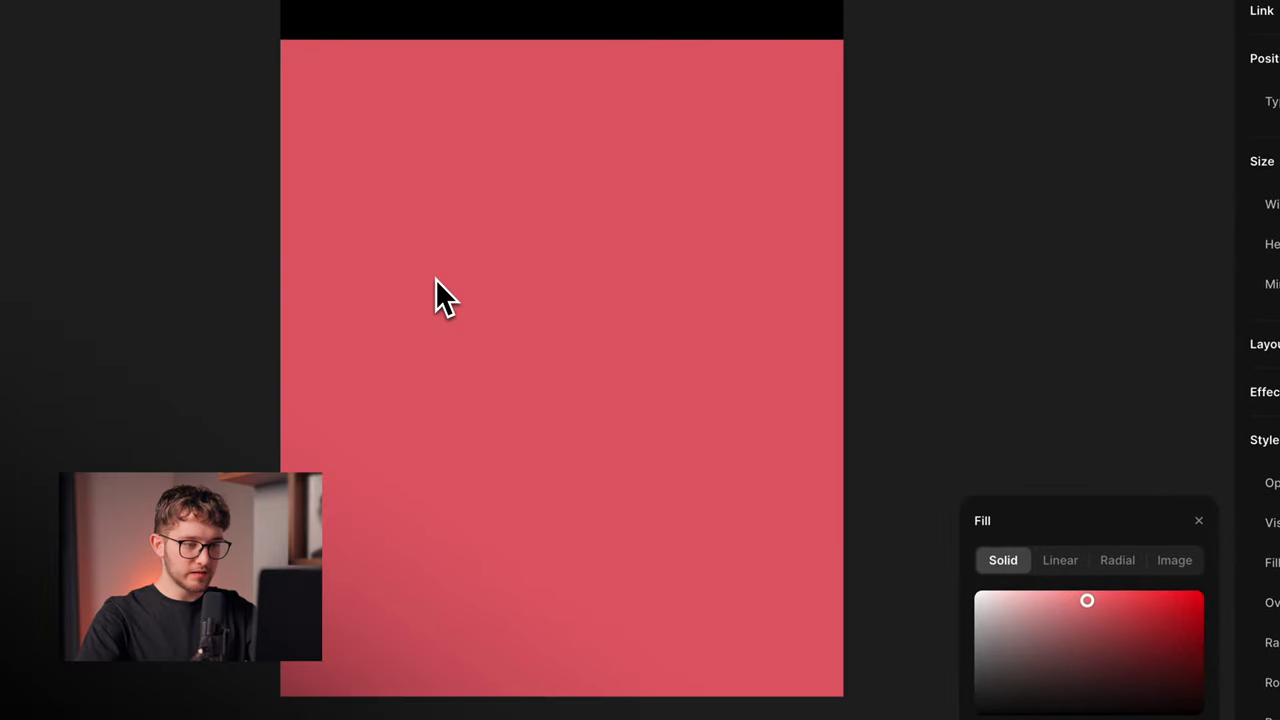
pyautogui.doubleClick(619, 392)
pyautogui.press('Escape')
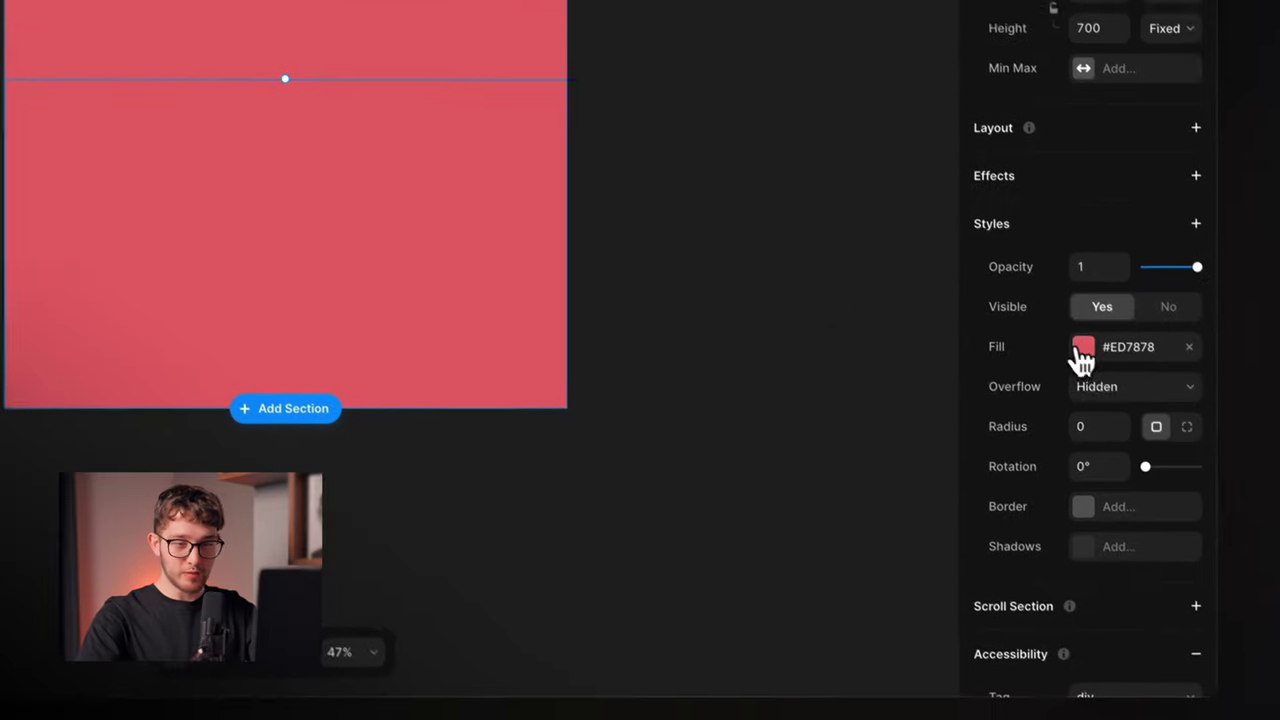
# Change the fill of the lower duplicated frame to the solid blue #78A7ED
pyautogui.click(1186, 480)
pyautogui.click(779, 499)
pyautogui.scroll(3, 430, 411)
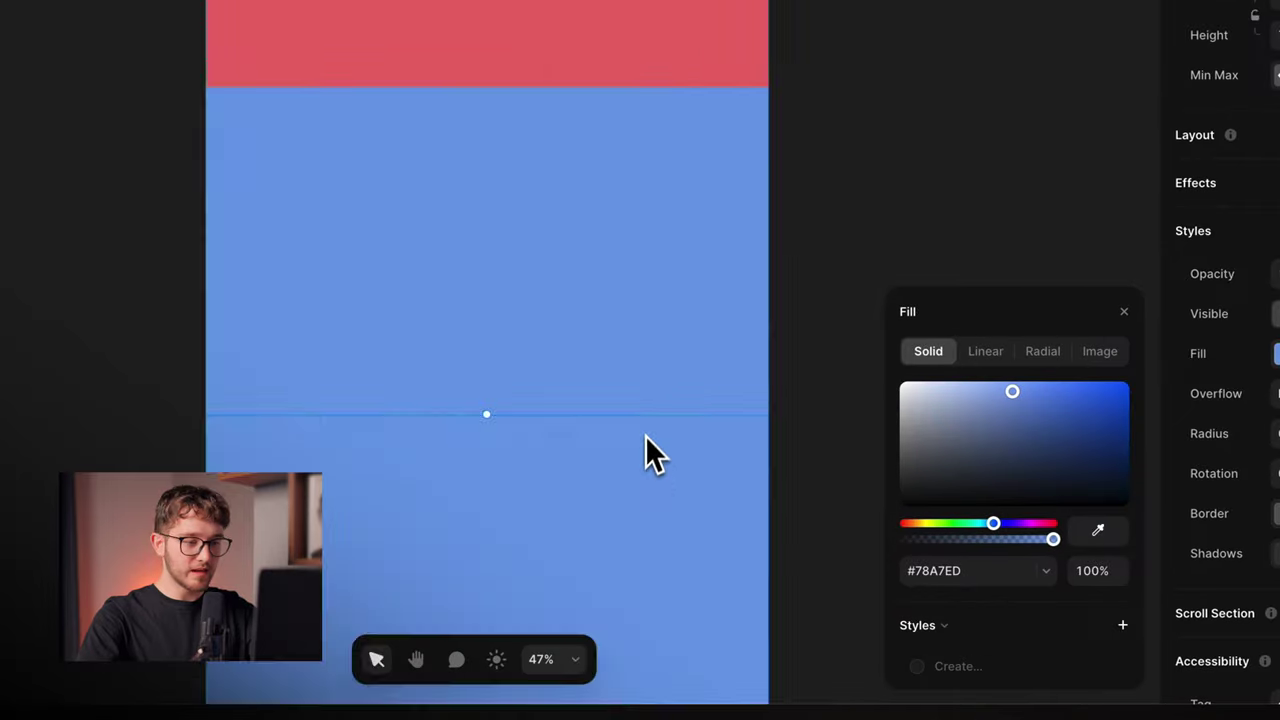
# Duplicate the blue frame directly below itself and change the copy's fill to the solid lime green #C2ED78
pyautogui.scroll(-2, 432, 410)
pyautogui.click(456, 383)
pyautogui.click(1079, 337)
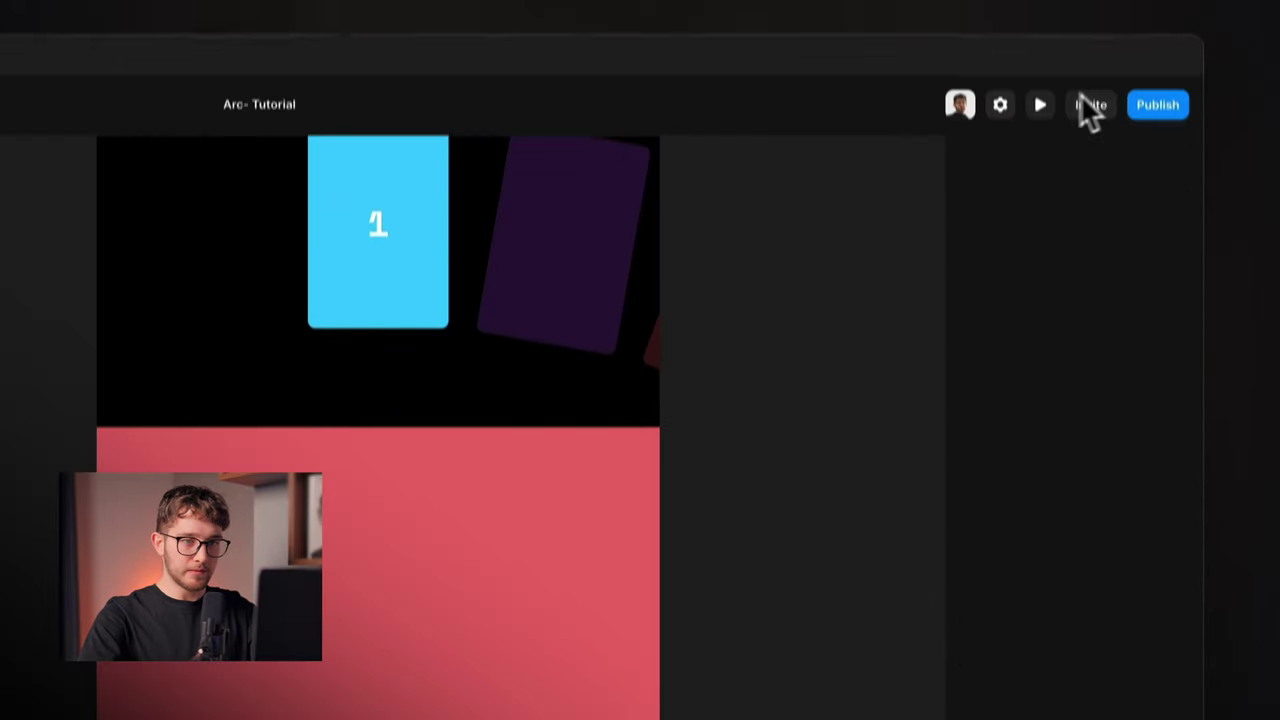
# Preview the page and scroll repeatedly through the black, red, blue and green sections to check the sticky carousel
pyautogui.click(1041, 104)
pyautogui.scroll(-8, 676, 420)
pyautogui.scroll(-5, 688, 414)
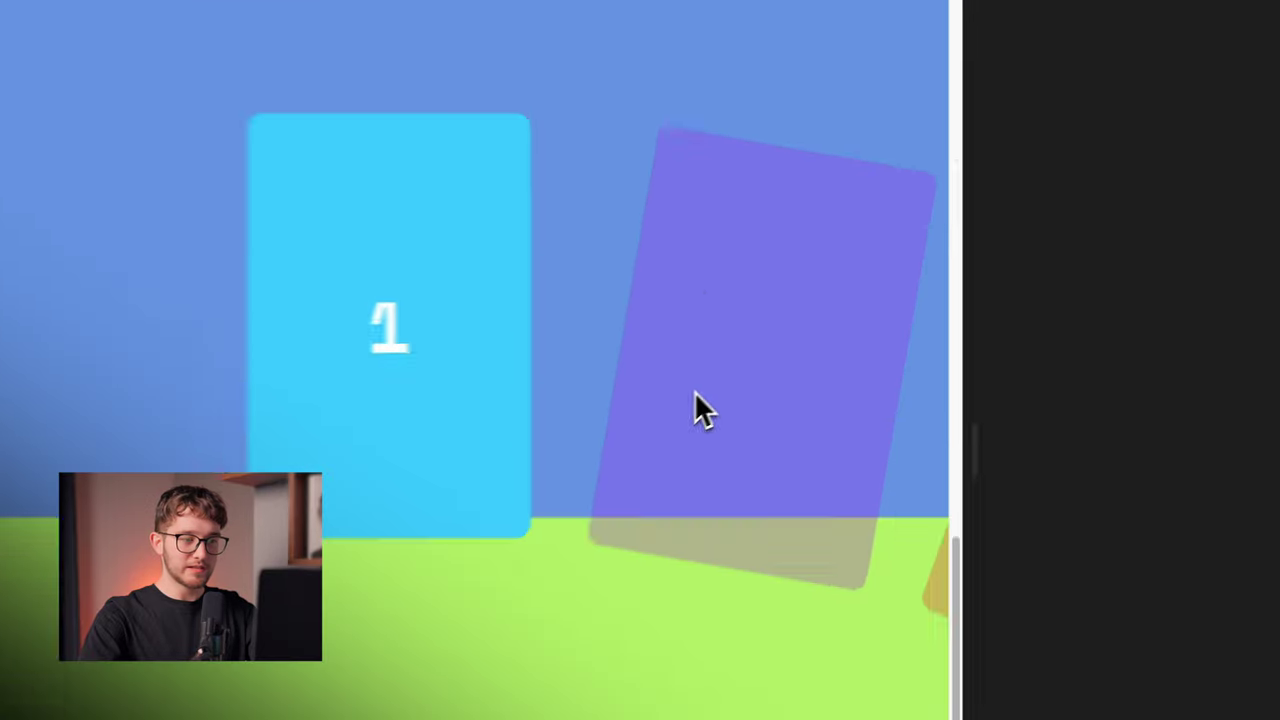
pyautogui.scroll(10, 687, 414)
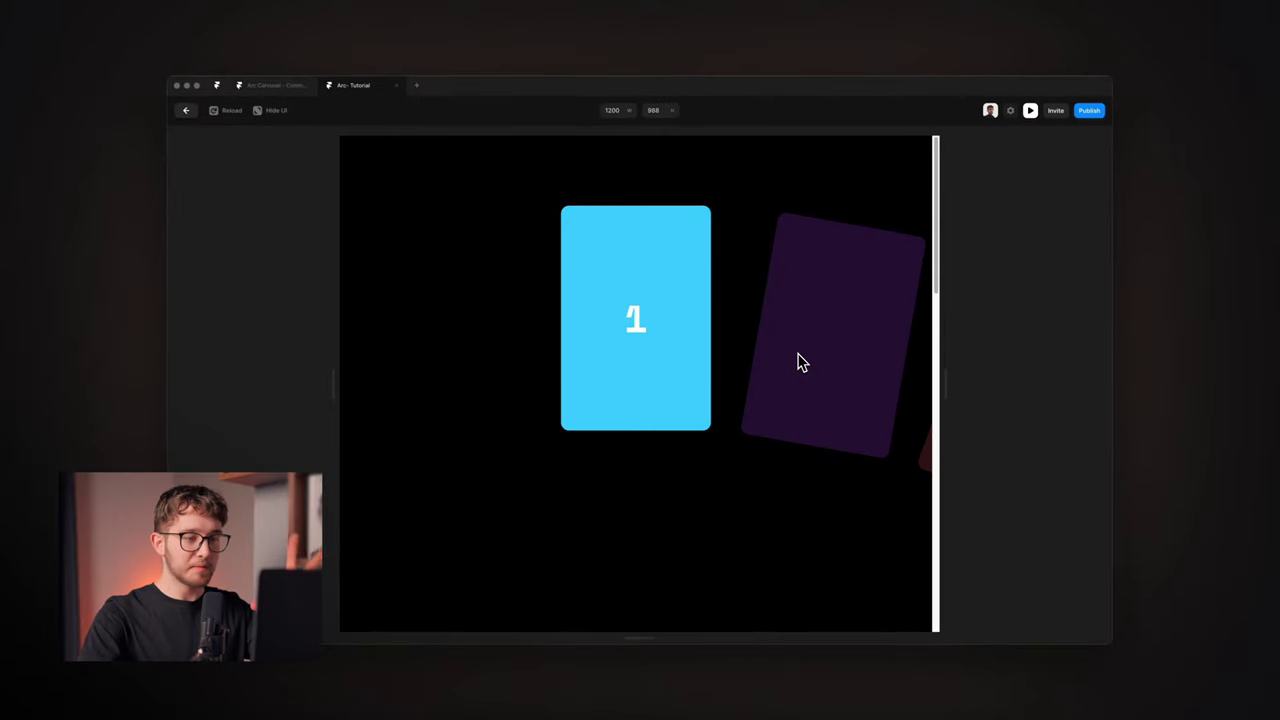
pyautogui.scroll(-5, 800, 362)
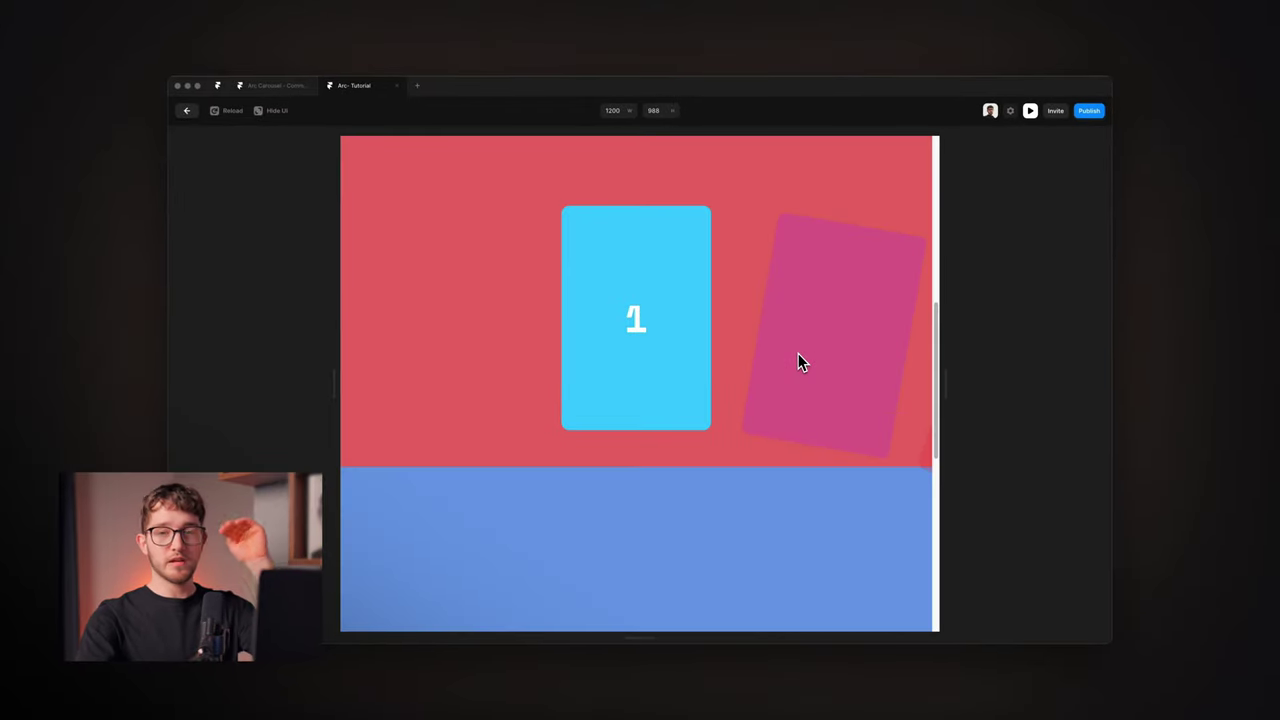
pyautogui.scroll(-3, 798, 355)
pyautogui.scroll(-3, 798, 355)
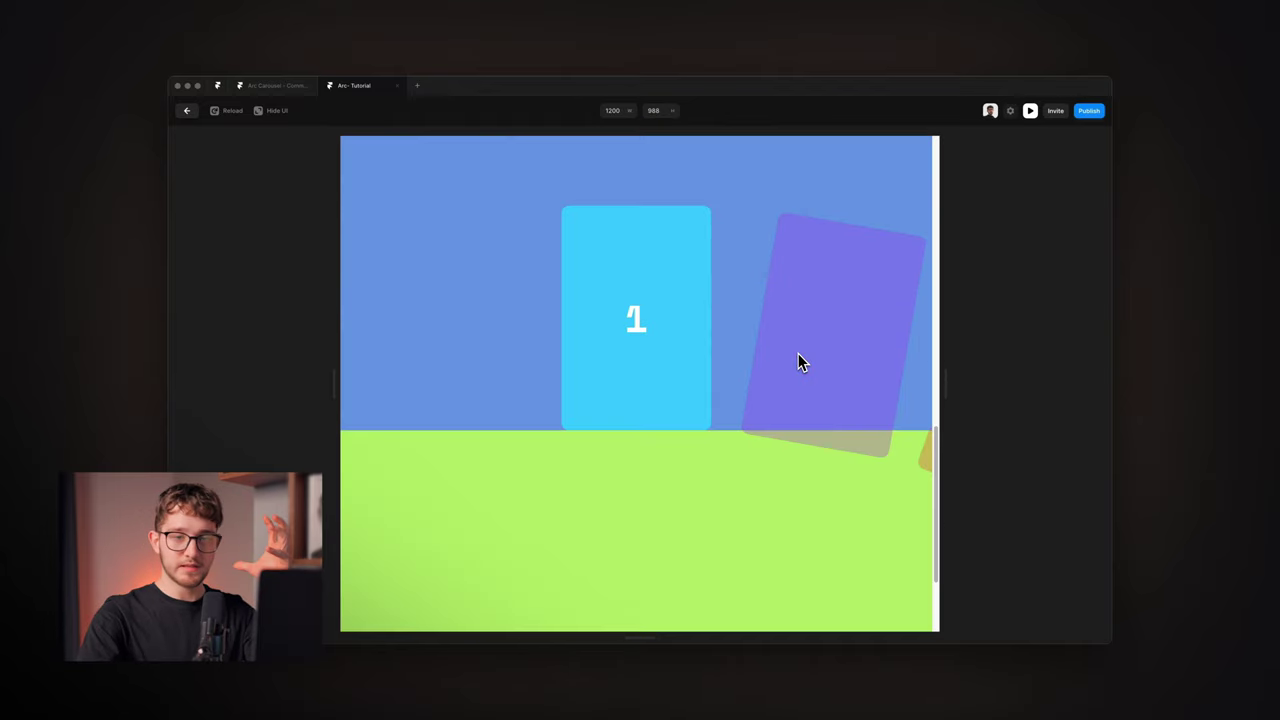
pyautogui.scroll(-3, 798, 362)
pyautogui.scroll(10, 798, 362)
pyautogui.scroll(-5, 798, 362)
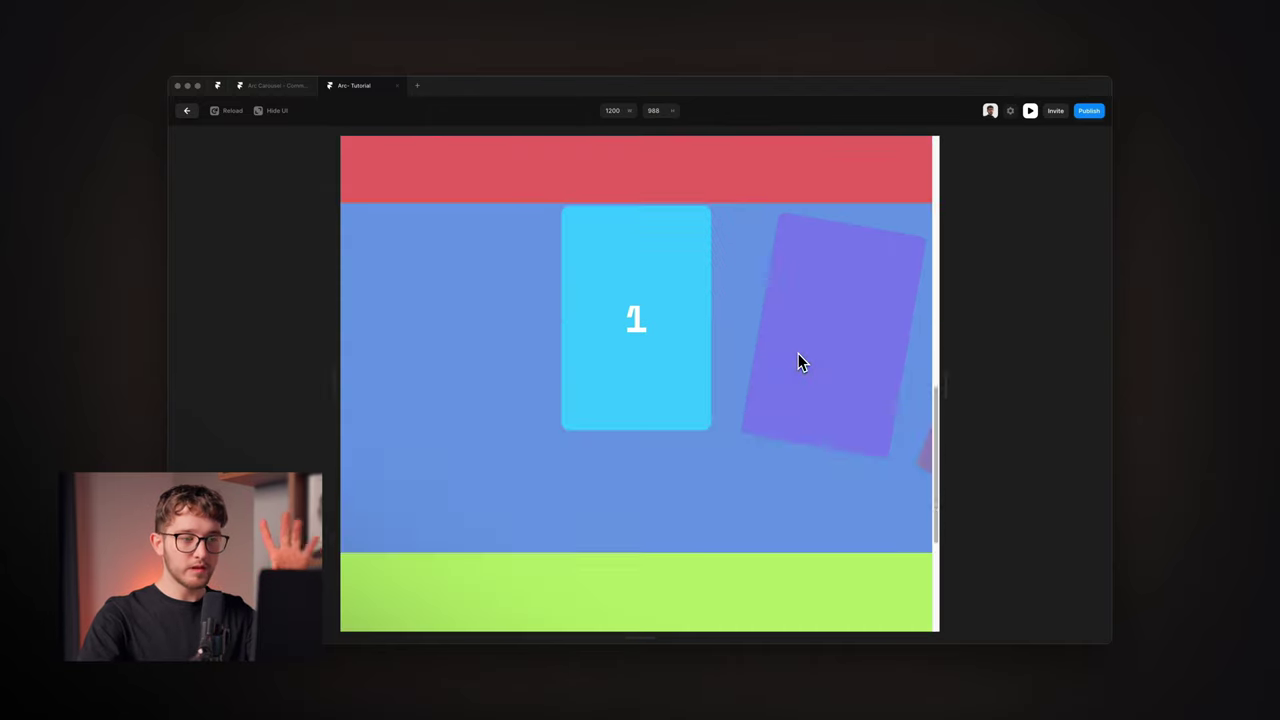
pyautogui.scroll(-3, 798, 362)
pyautogui.scroll(5, 798, 355)
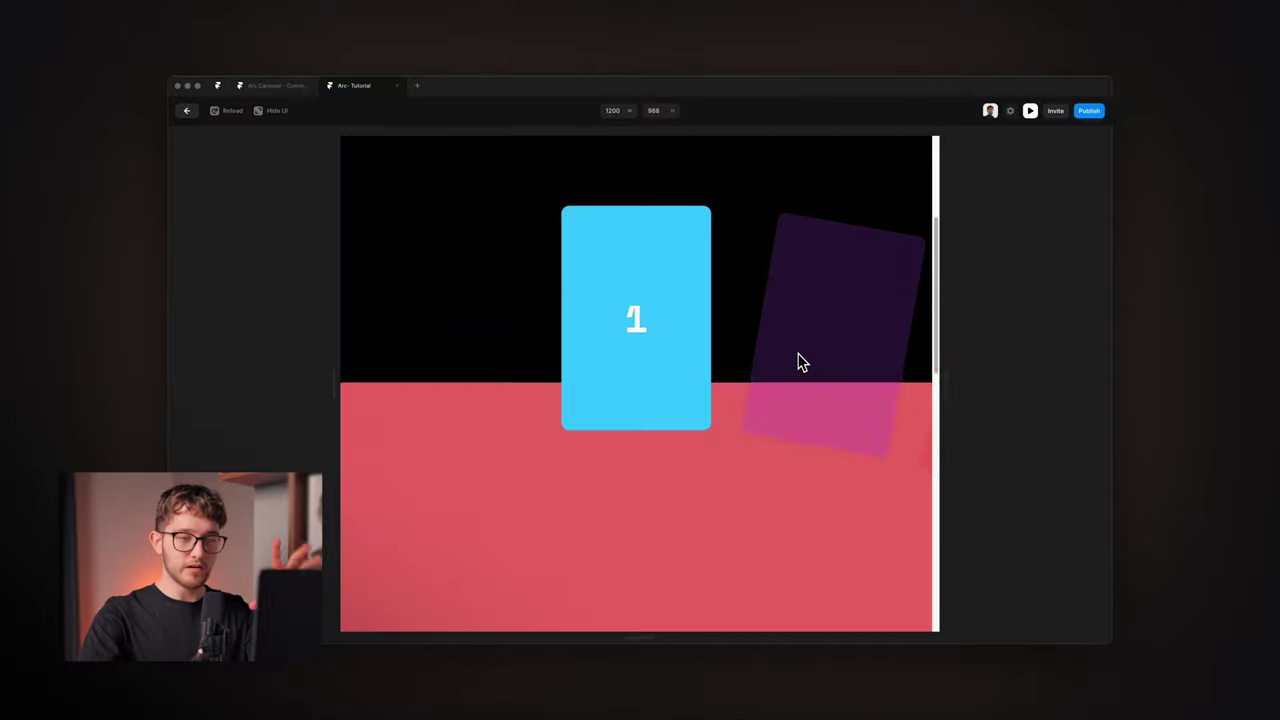
pyautogui.scroll(-5, 798, 355)
pyautogui.scroll(10, 798, 355)
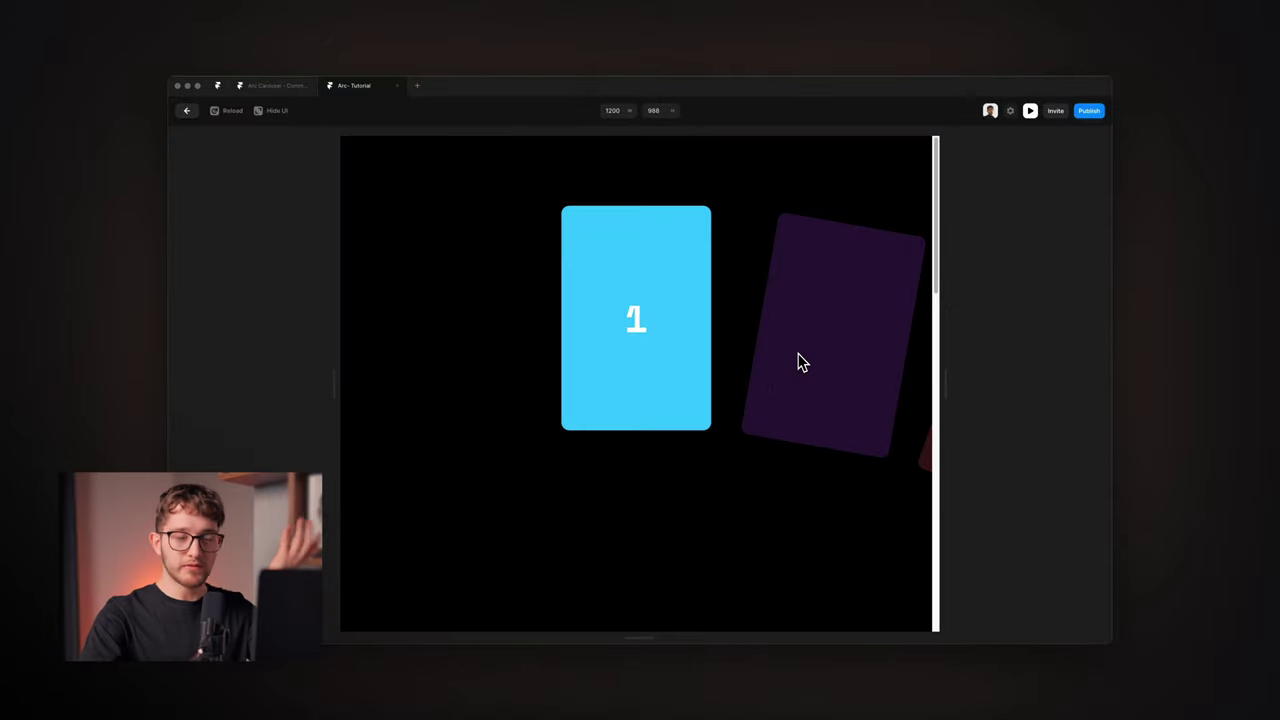
pyautogui.scroll(-5, 798, 362)
pyautogui.scroll(5, 798, 362)
pyautogui.scroll(-3, 798, 362)
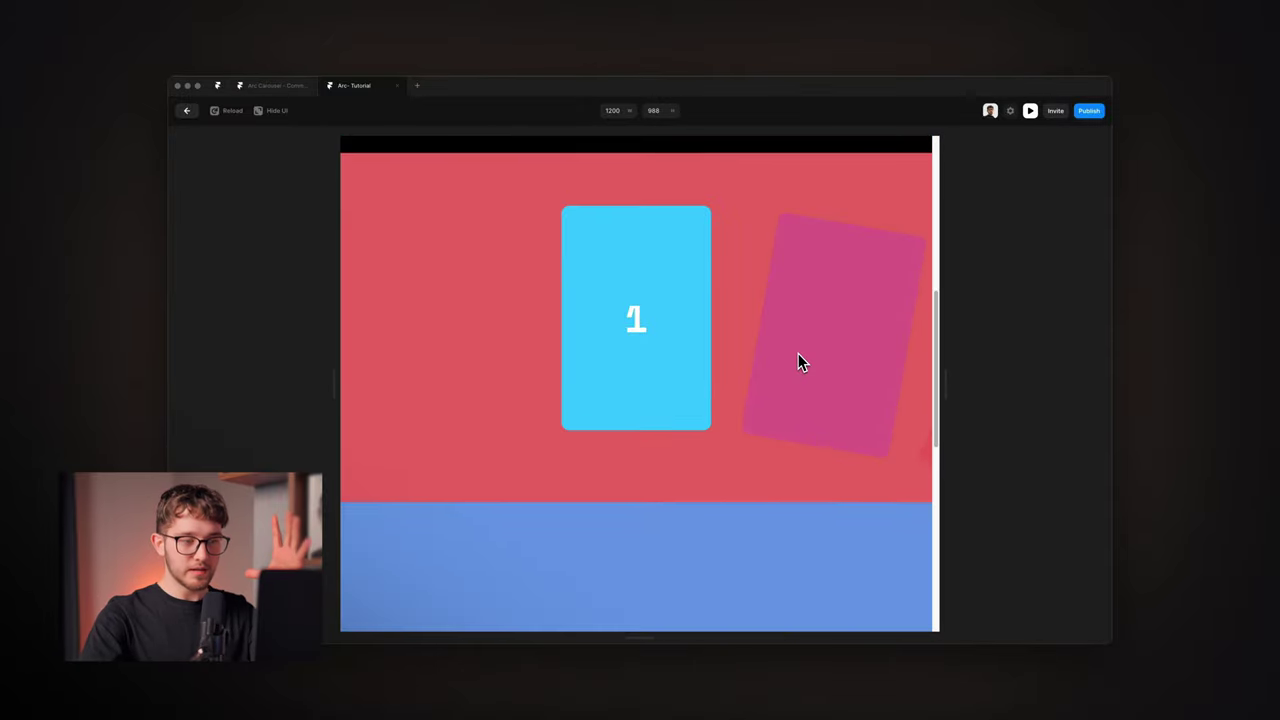
pyautogui.scroll(1, 798, 362)
pyautogui.scroll(1, 798, 360)
pyautogui.scroll(-1, 798, 360)
pyautogui.scroll(-2, 798, 360)
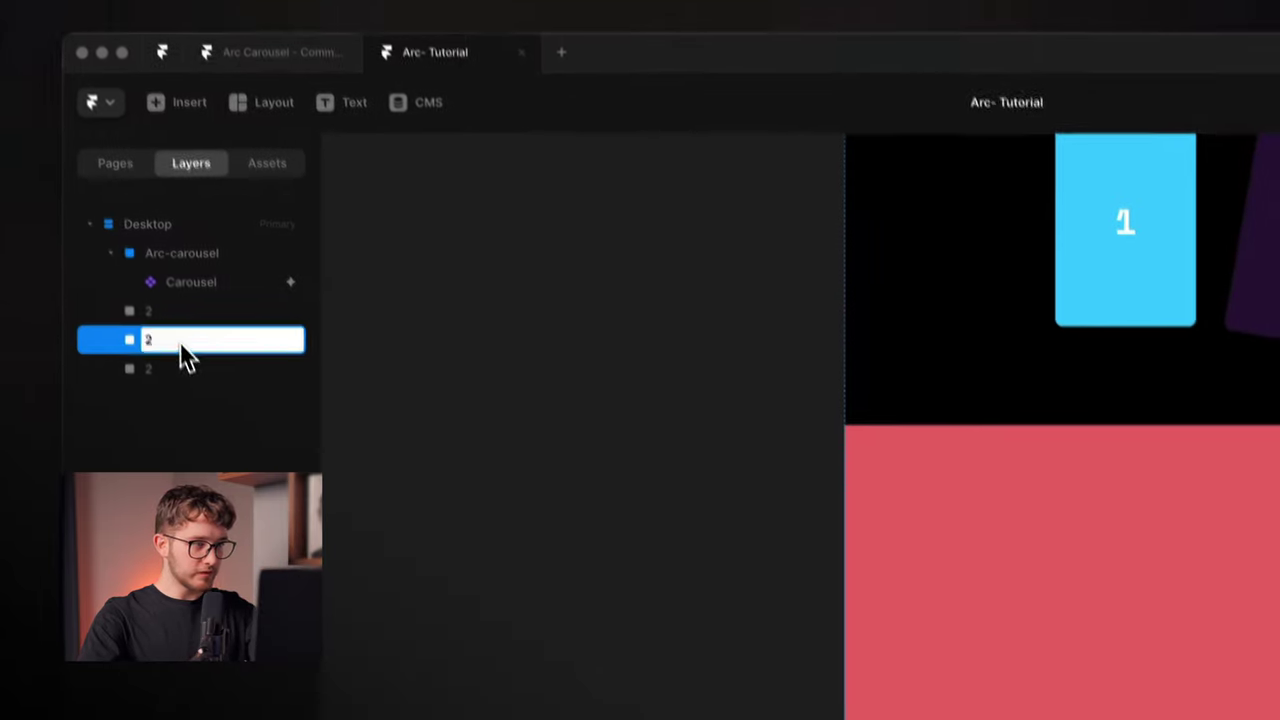
# Rename the blue and green frames 3 and 4, and add scroll sections to the three coloured frames, naming the red one 2 and the blue one 3
pyautogui.click(188, 411)
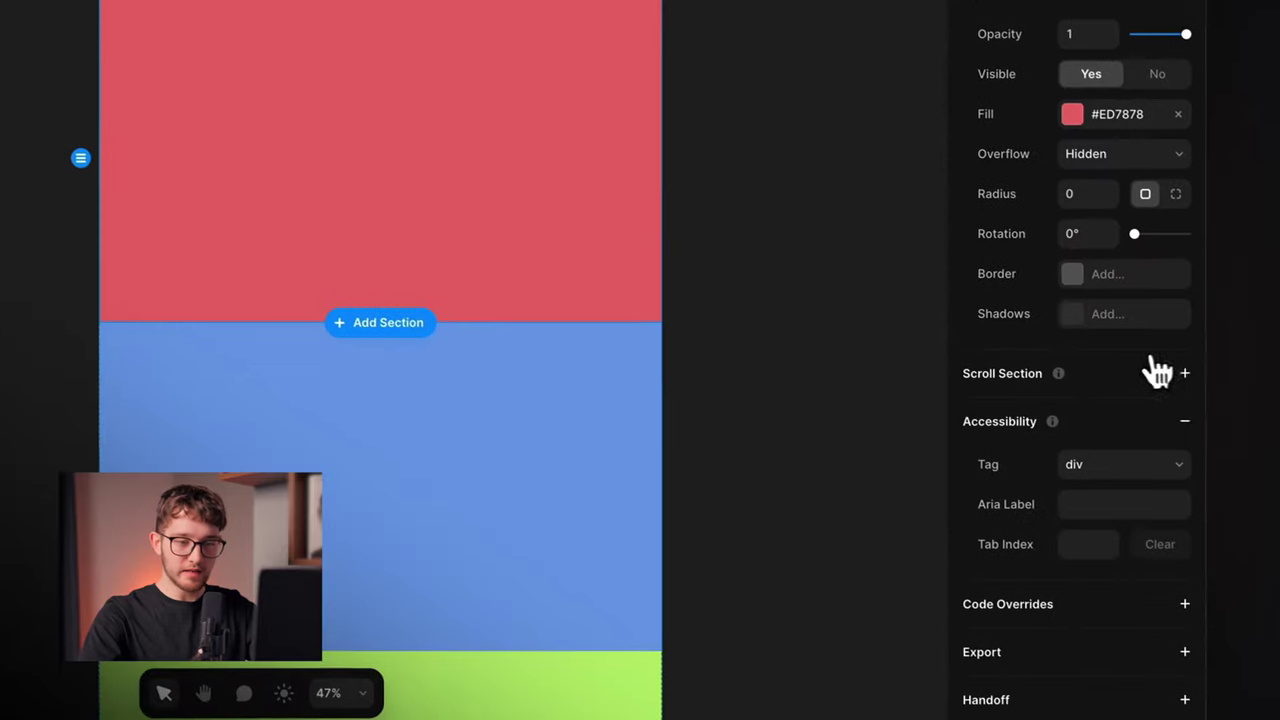
pyautogui.click(1180, 374)
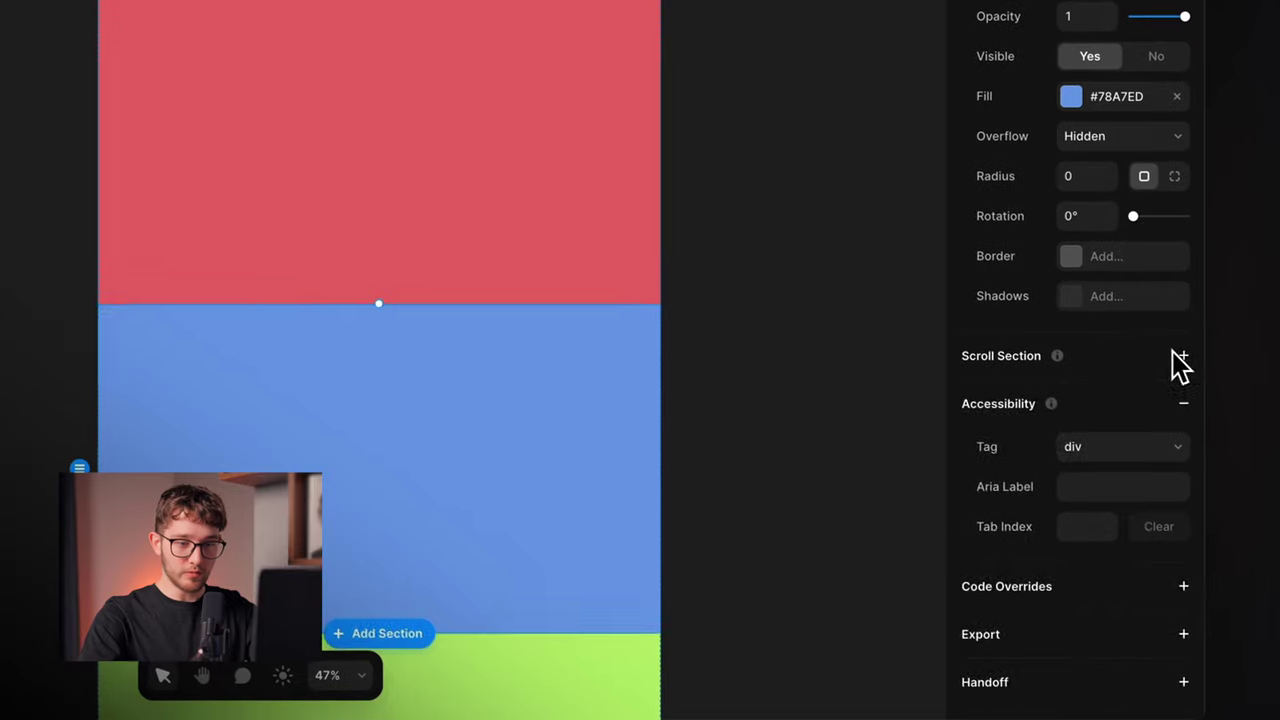
pyautogui.click(1175, 362)
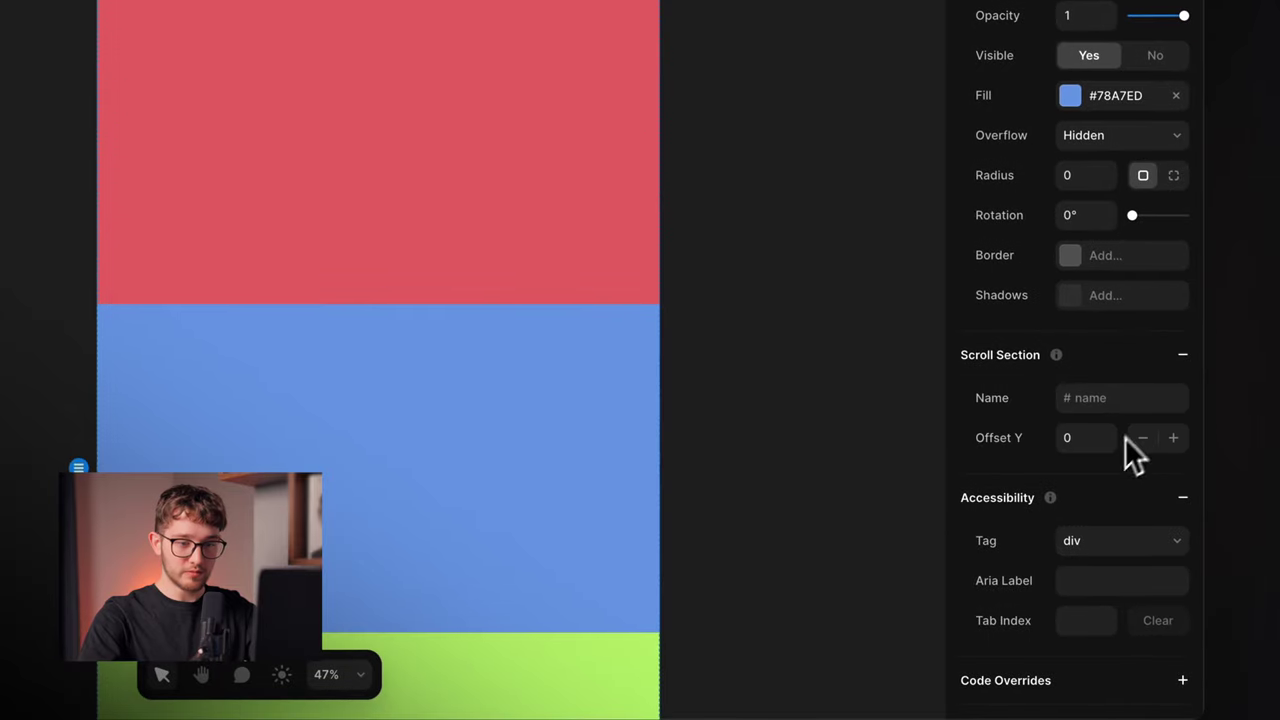
pyautogui.click(1092, 368)
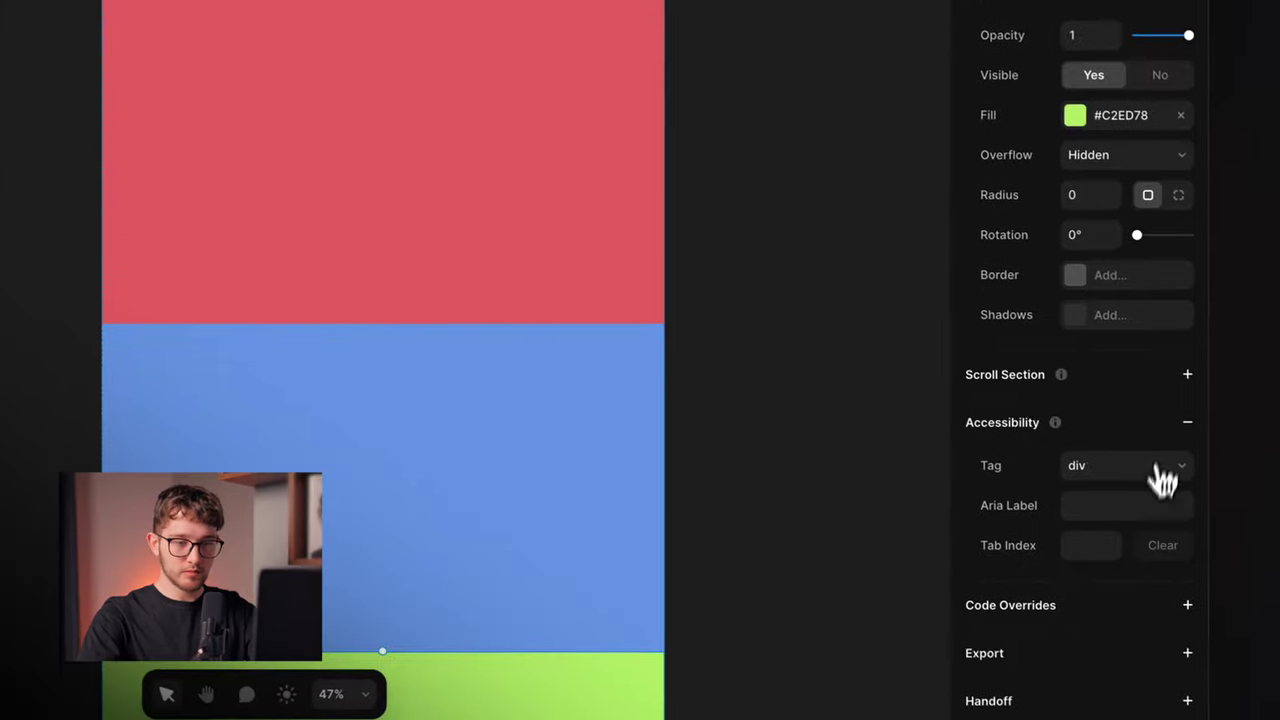
pyautogui.click(1185, 375)
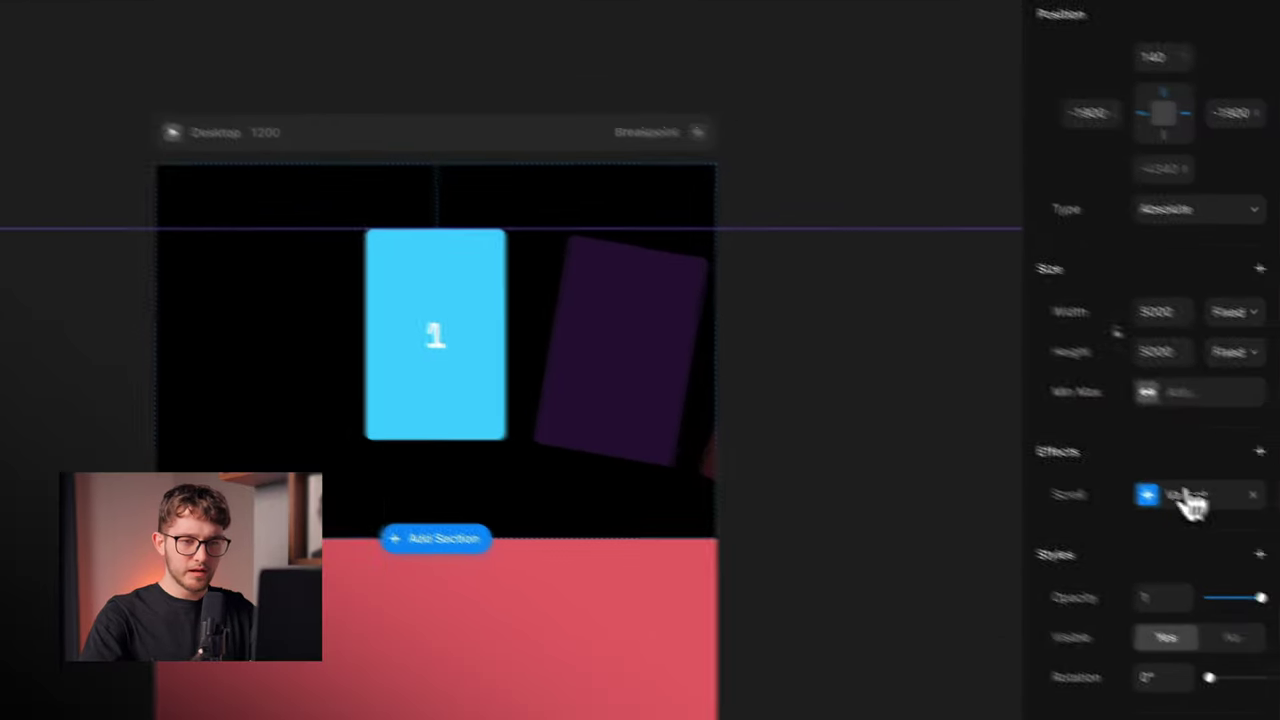
# Trigger the Carousel's scroll variants by Section in View at centre viewport, mapping #2 to variant 2, #3 to 3 and the green section to 4
pyautogui.click(1187, 492)
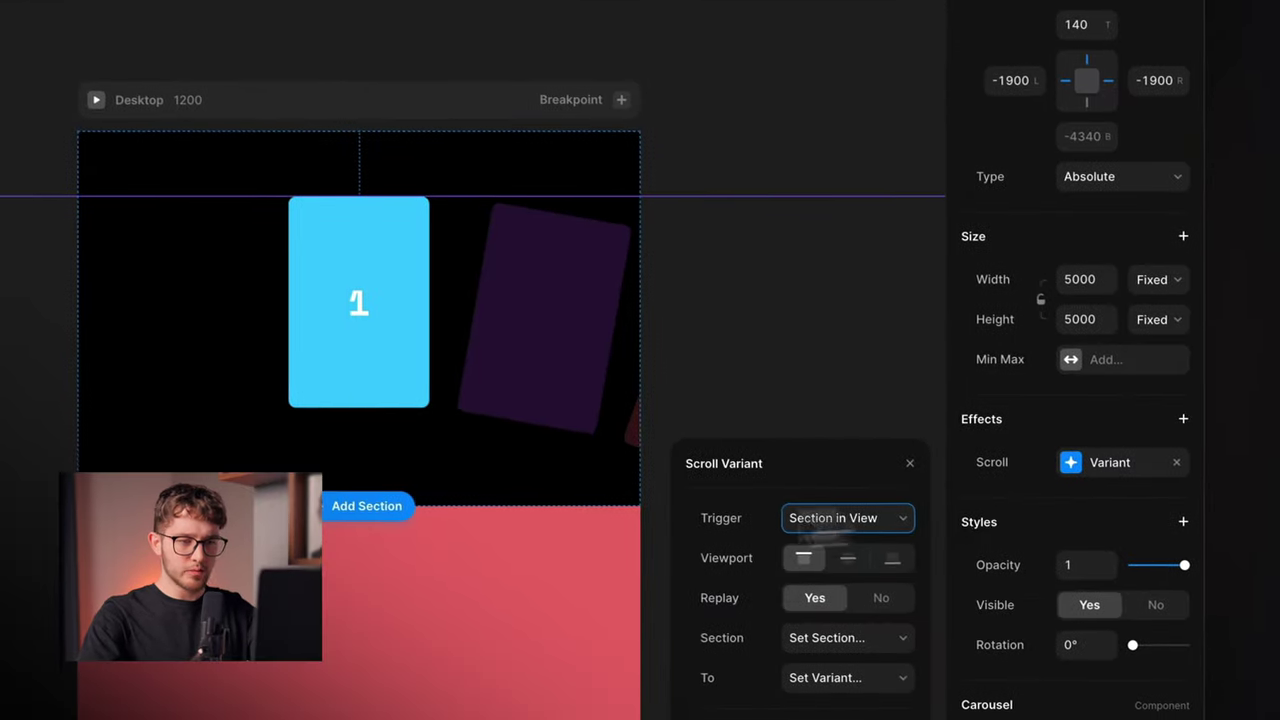
pyautogui.moveTo(803, 438); pyautogui.dragTo(786, 206)
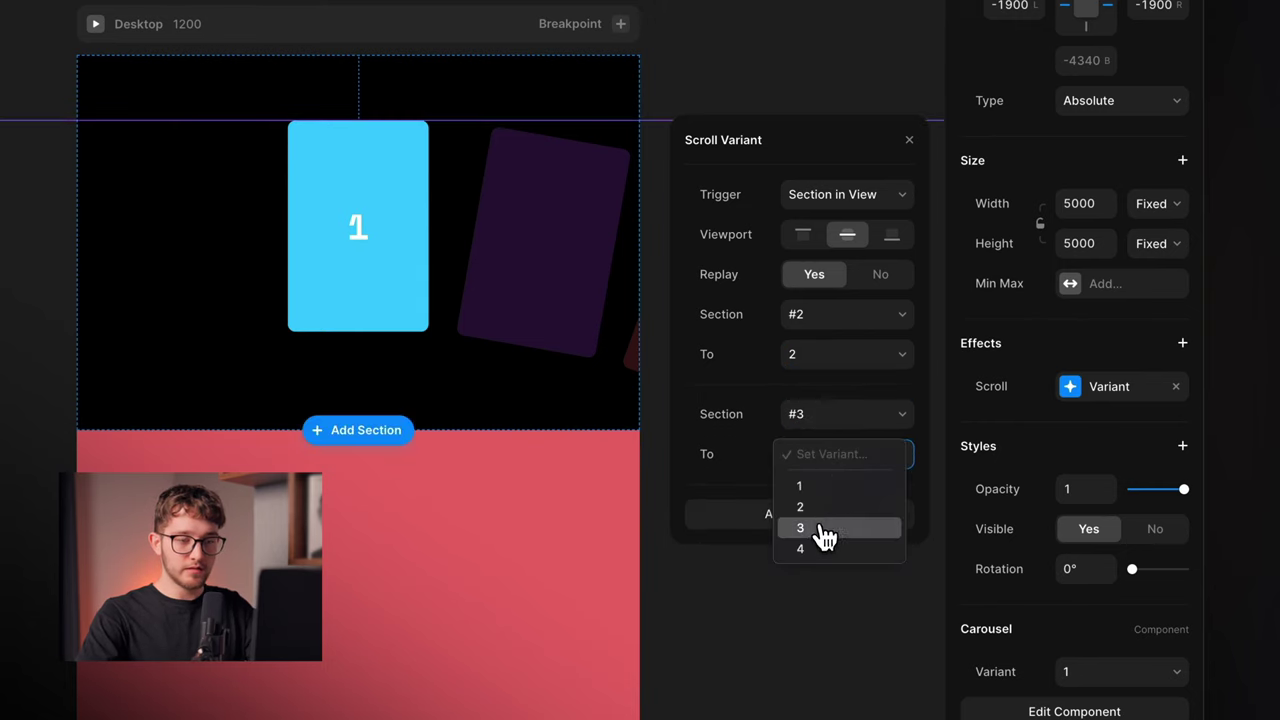
pyautogui.click(828, 520)
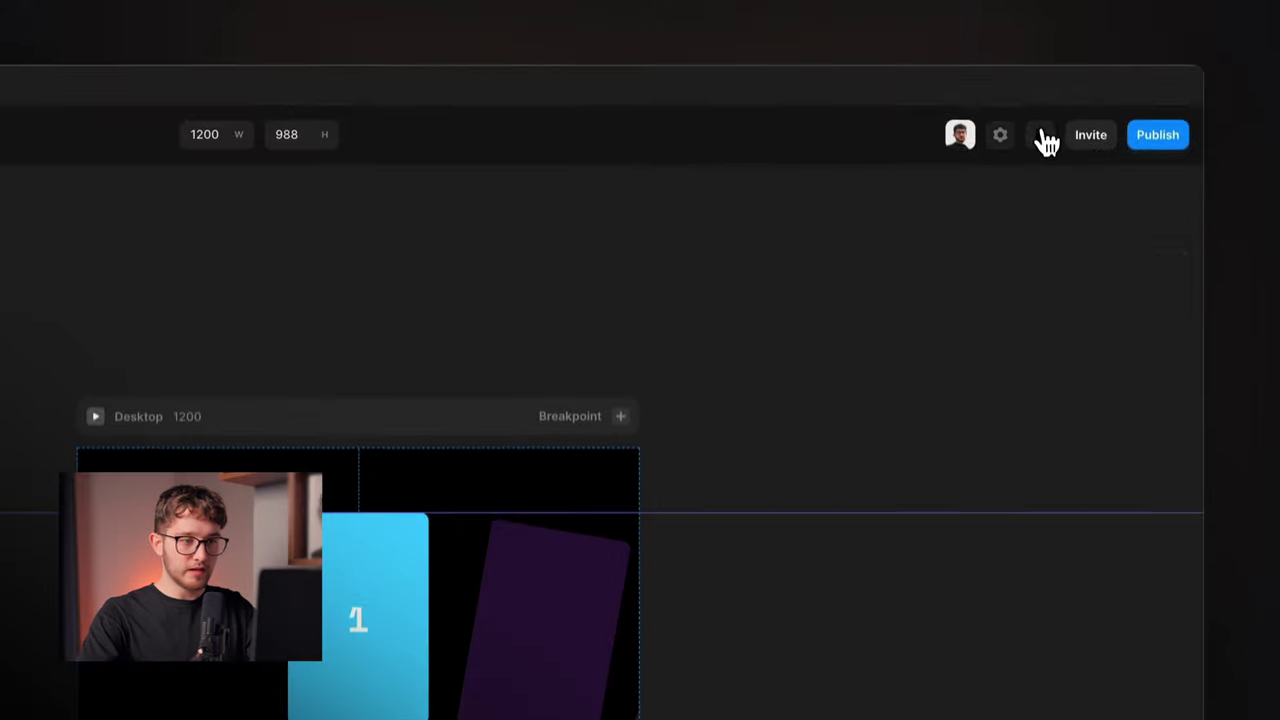
# Preview the page and scroll up and down through the coloured sections to check that the carousel switches variants, then exit the preview
pyautogui.click(1043, 131)
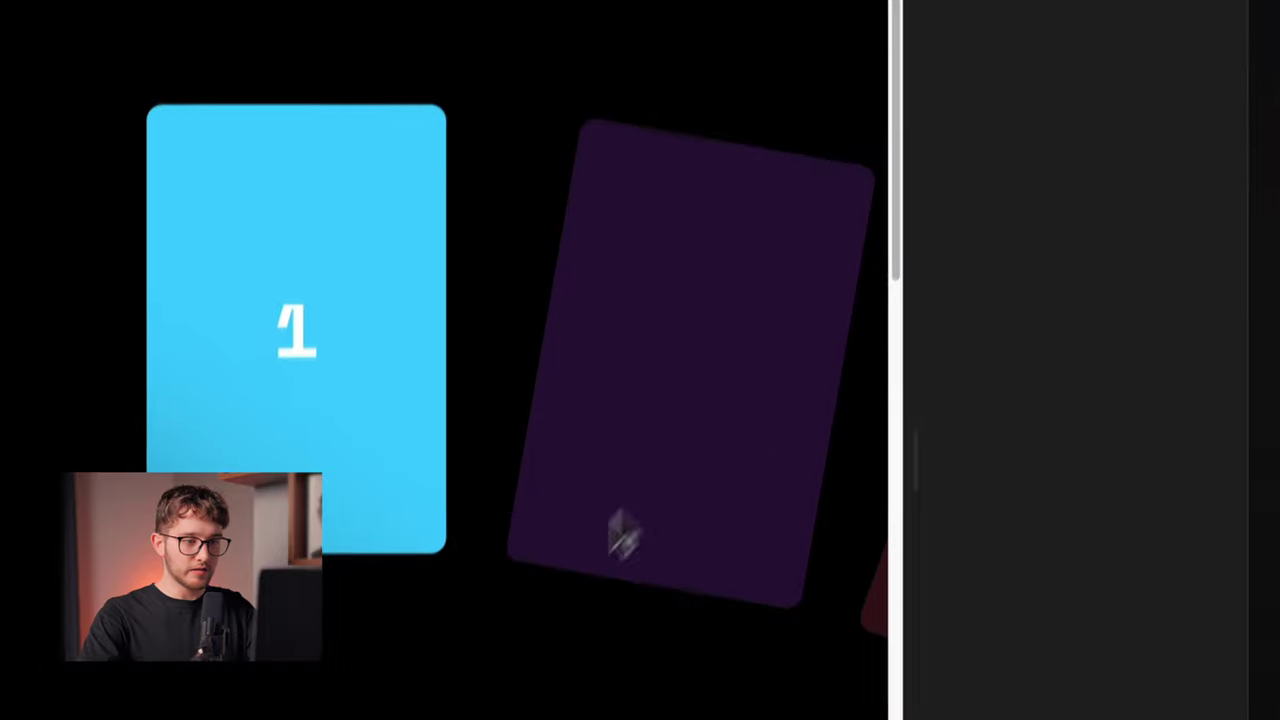
pyautogui.scroll(-10, 586, 525)
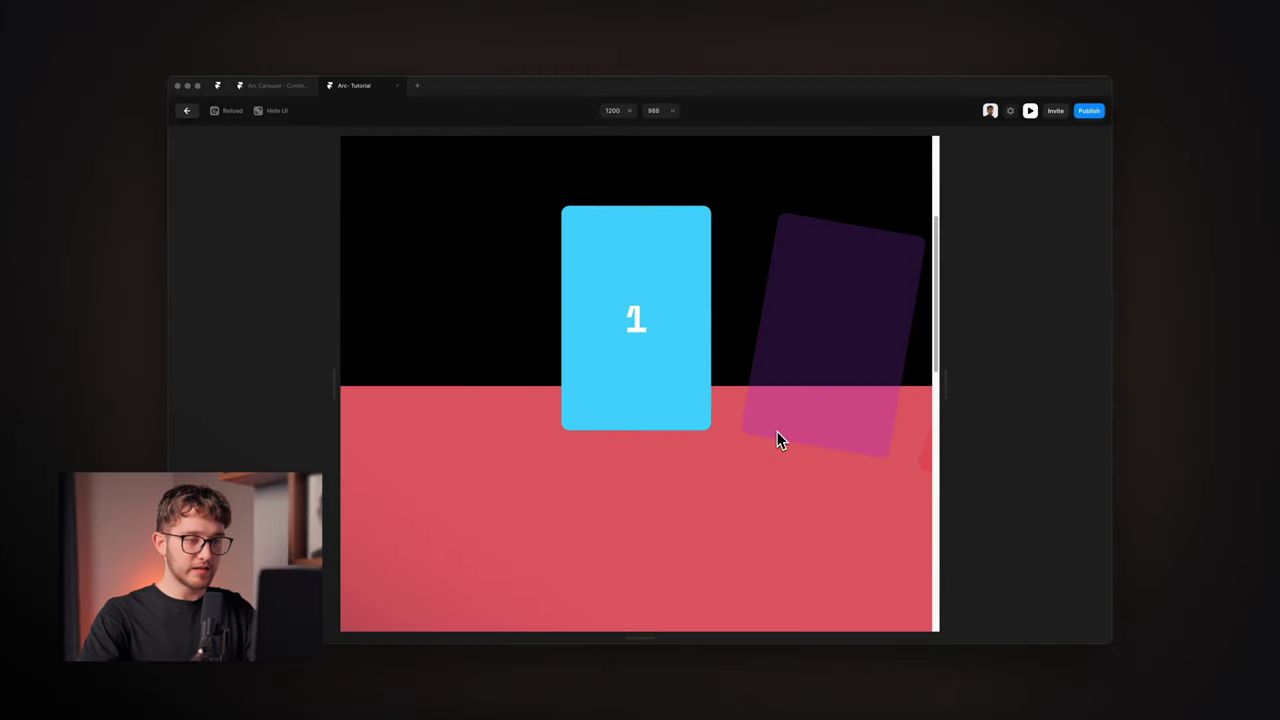
pyautogui.scroll(-2, 743, 388)
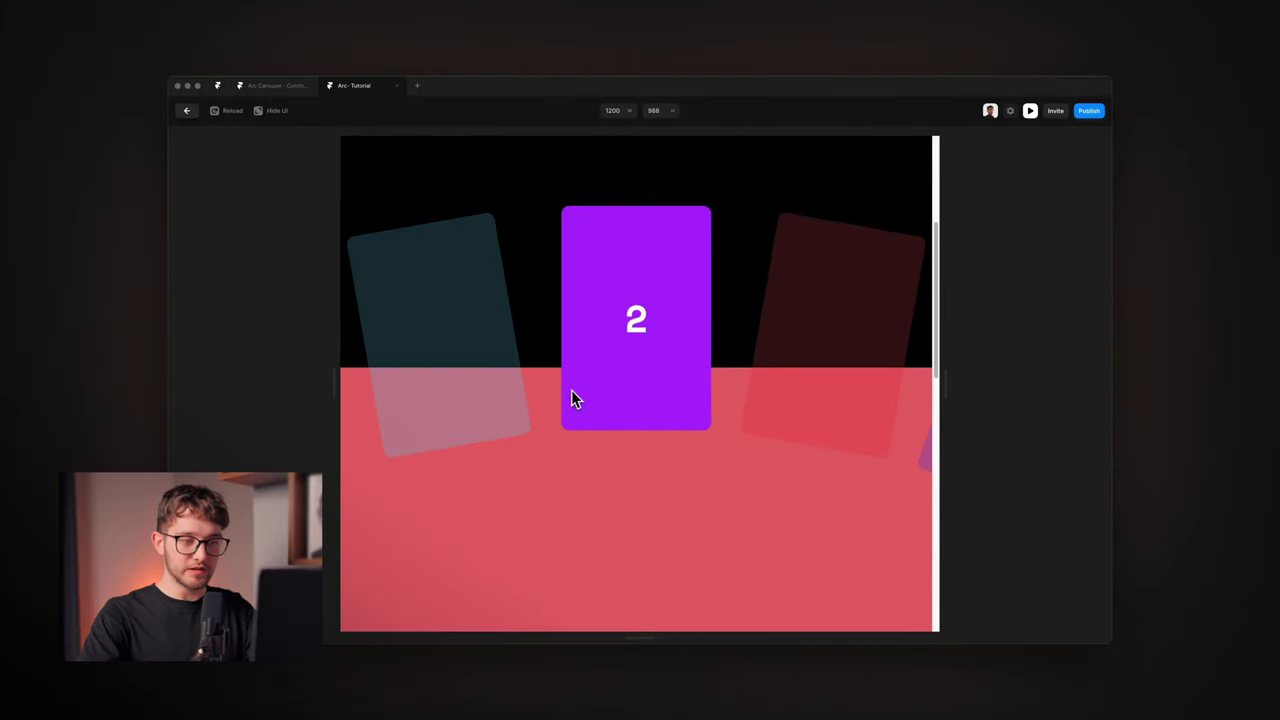
pyautogui.scroll(-5, 660, 423)
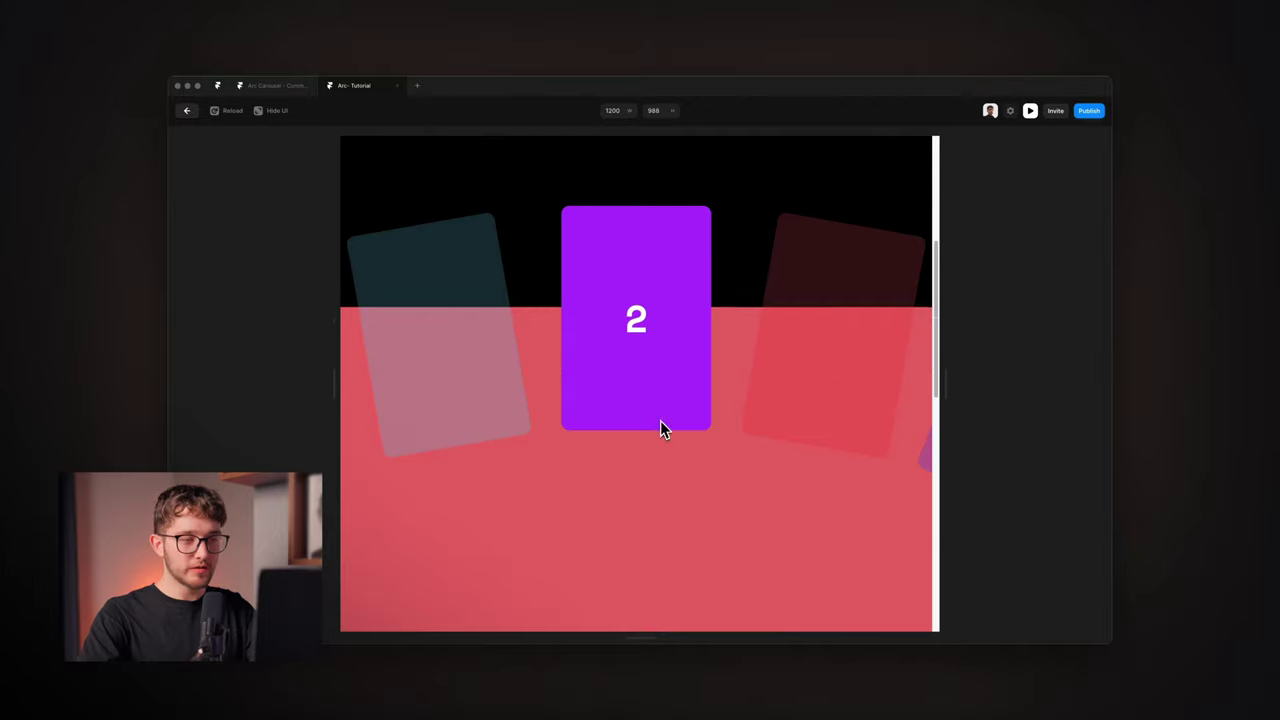
pyautogui.scroll(-2, 660, 425)
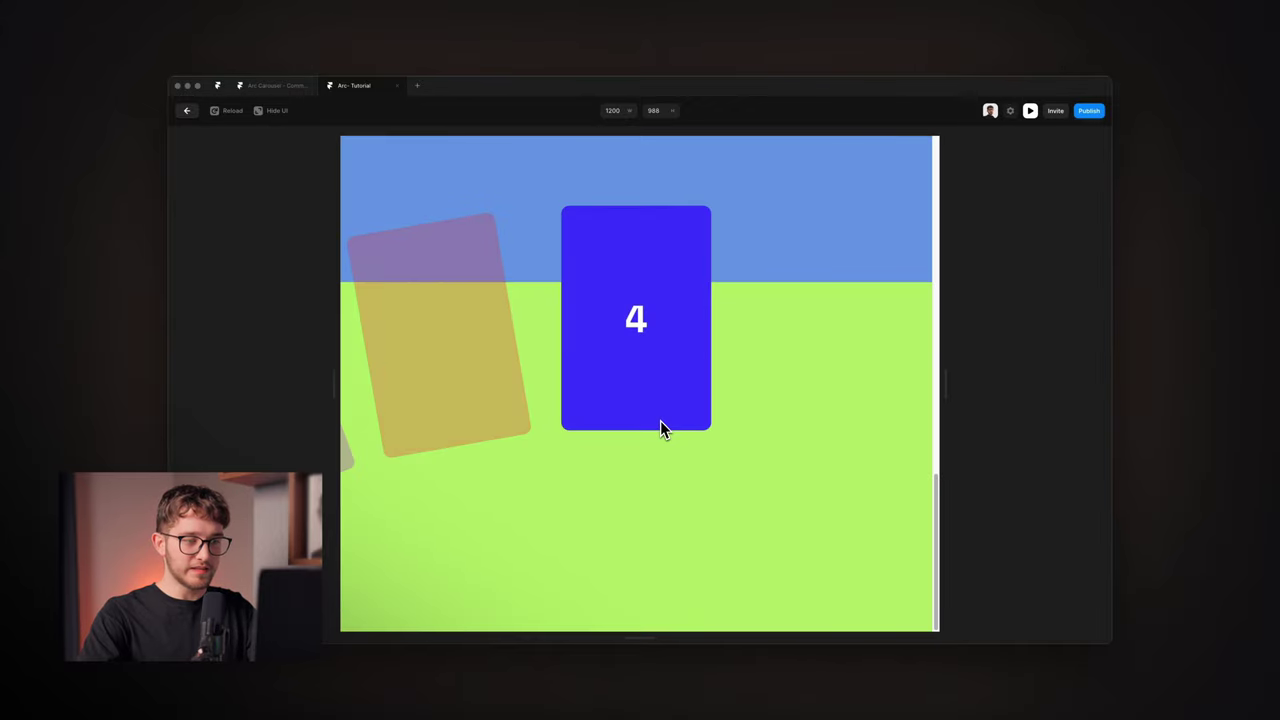
pyautogui.scroll(6, 660, 425)
pyautogui.scroll(-4, 661, 428)
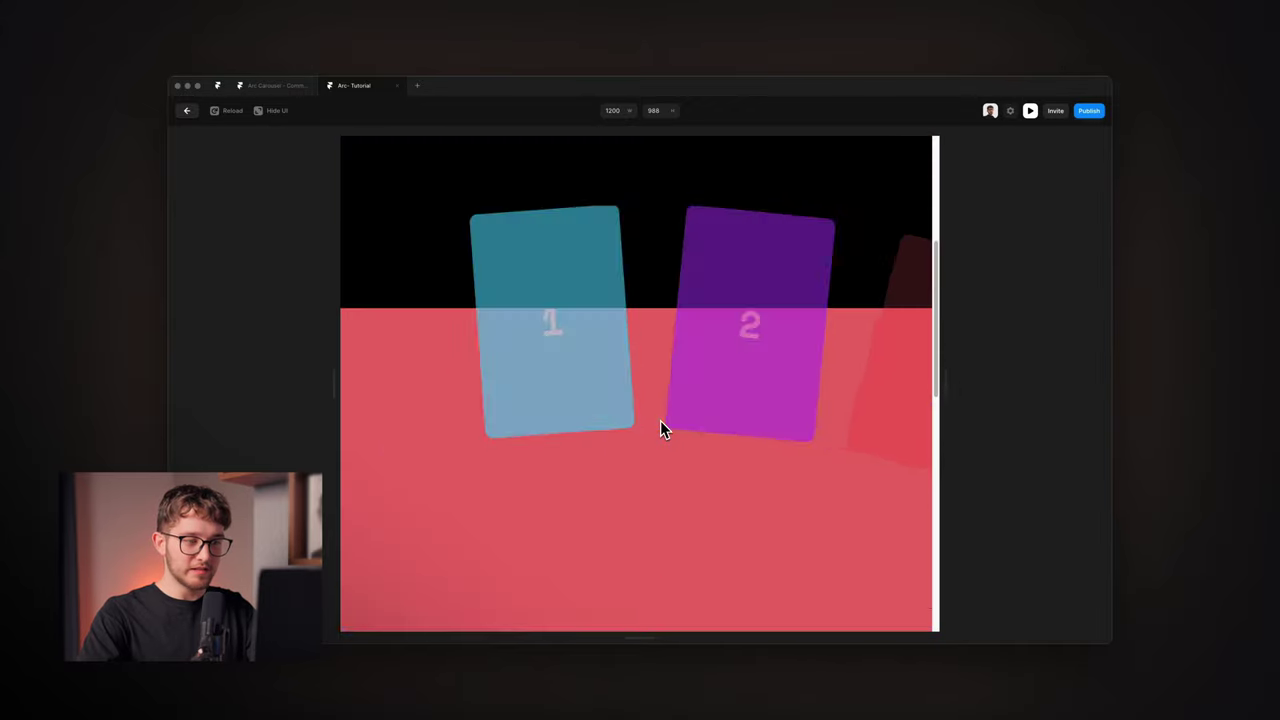
pyautogui.scroll(3, 661, 428)
pyautogui.scroll(-5, 660, 421)
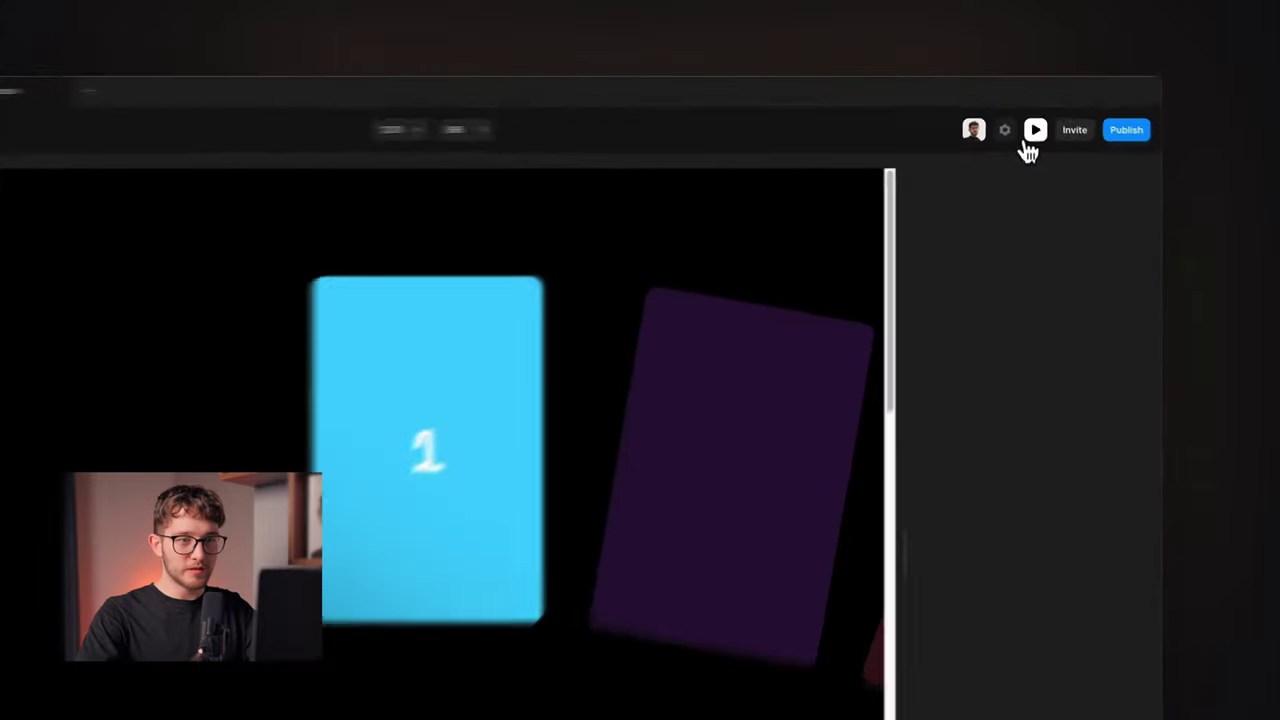
pyautogui.click(1029, 112)
# Remove the fill from the red, blue and green section frames together
pyautogui.scroll(-5, 528, 511)
pyautogui.scroll(-5, 588, 362)
pyautogui.click(588, 303)
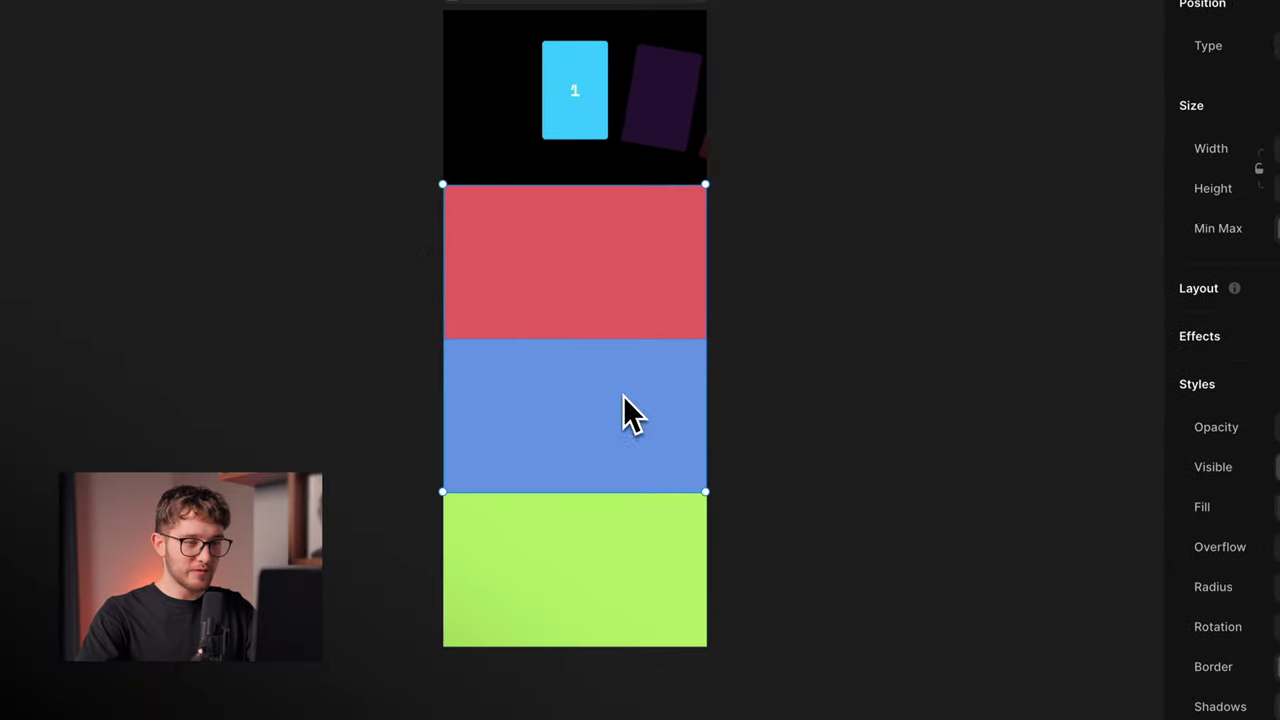
pyautogui.keyDown('shift'); pyautogui.click(624, 562); pyautogui.keyUp('shift')
pyautogui.click(1176, 404)
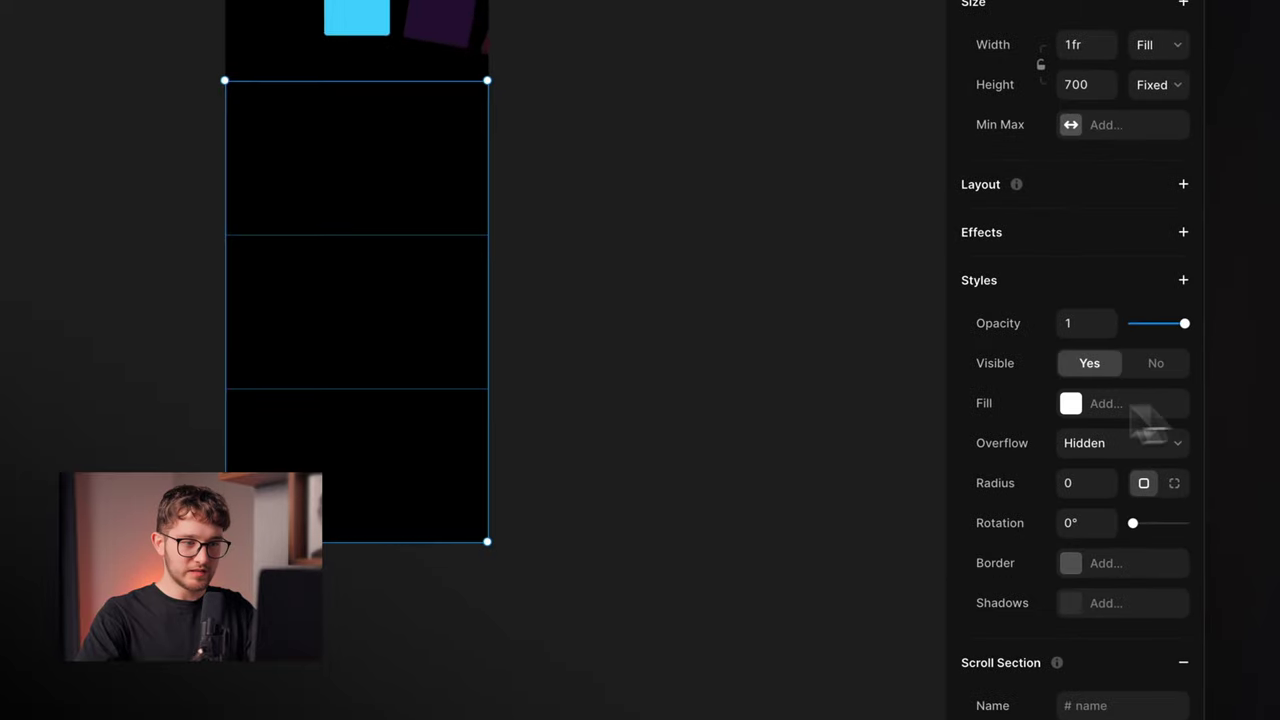
# Preview the page without section fills and scroll from card 1 to card 4 and back
pyautogui.click(1040, 106)
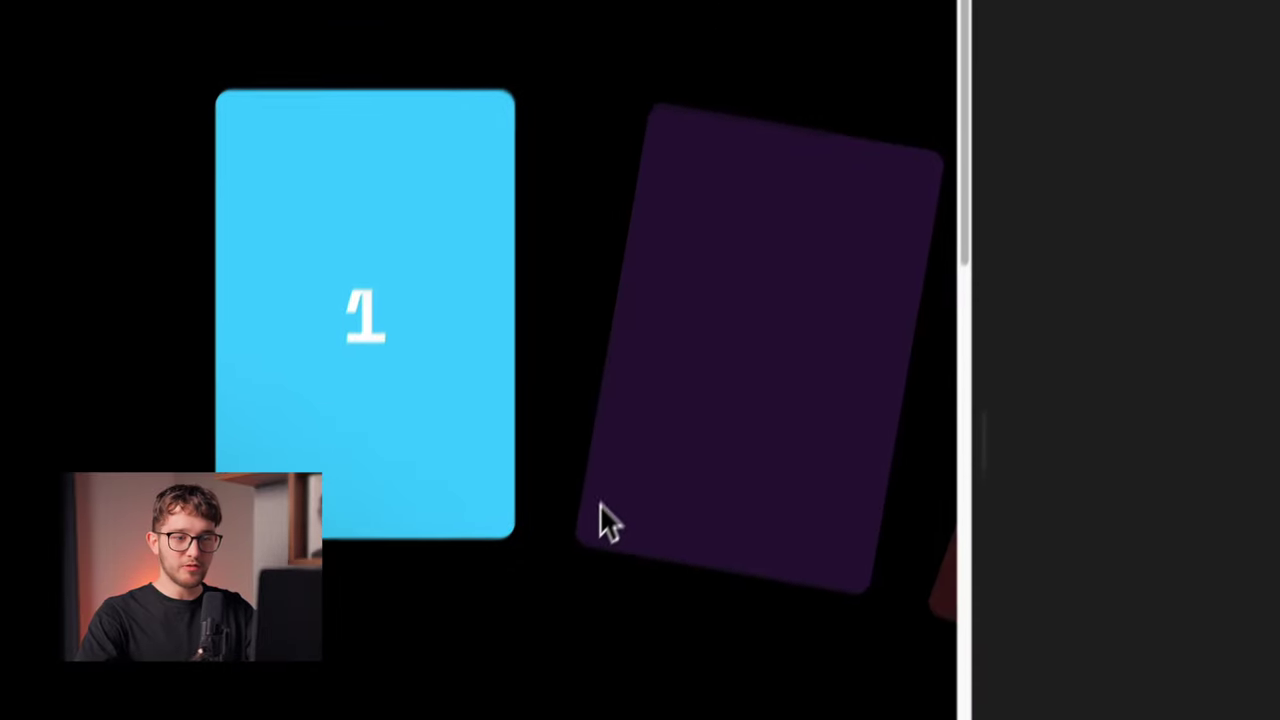
pyautogui.scroll(-10, 630, 460)
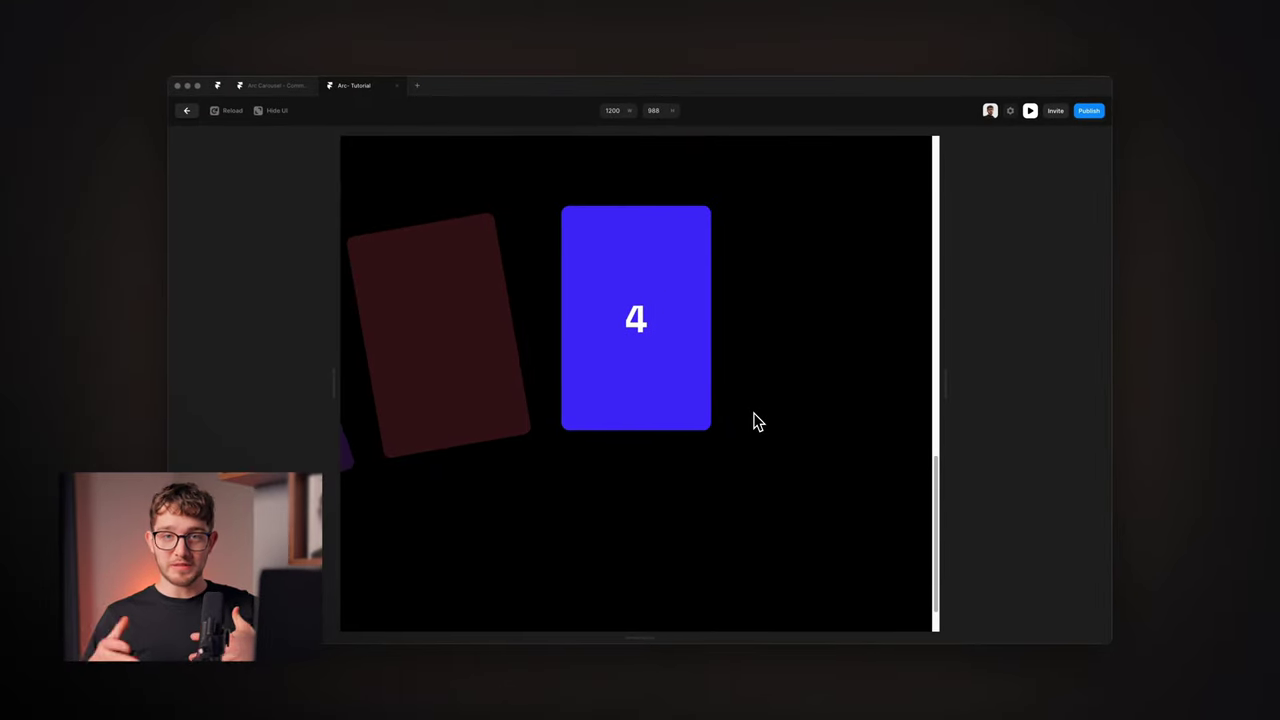
pyautogui.scroll(10, 757, 421)
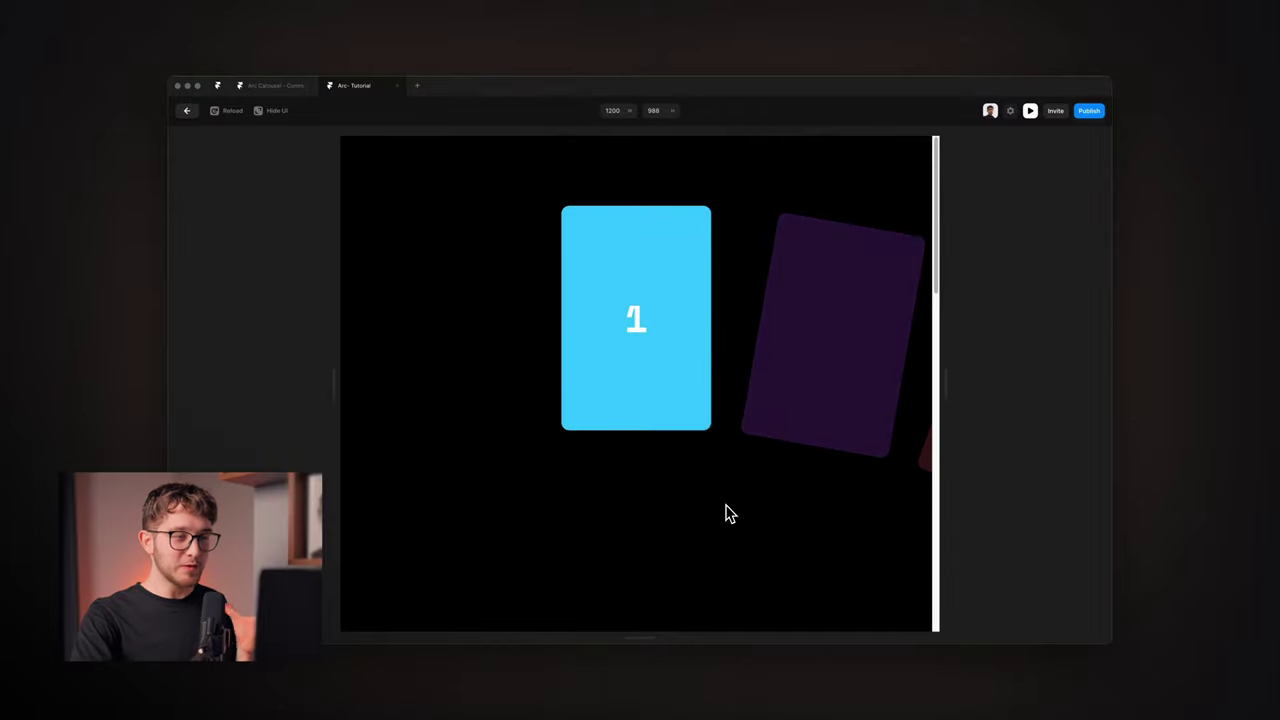
pyautogui.scroll(-10, 729, 514)
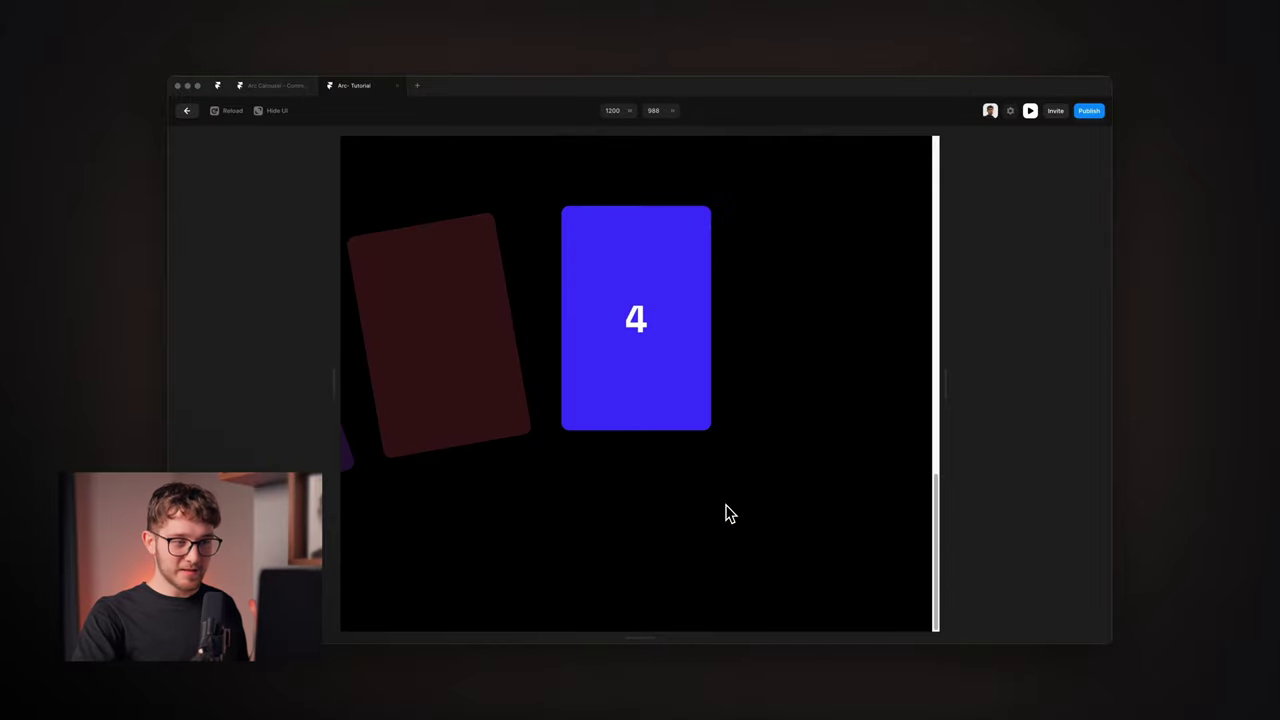
pyautogui.scroll(10, 729, 514)
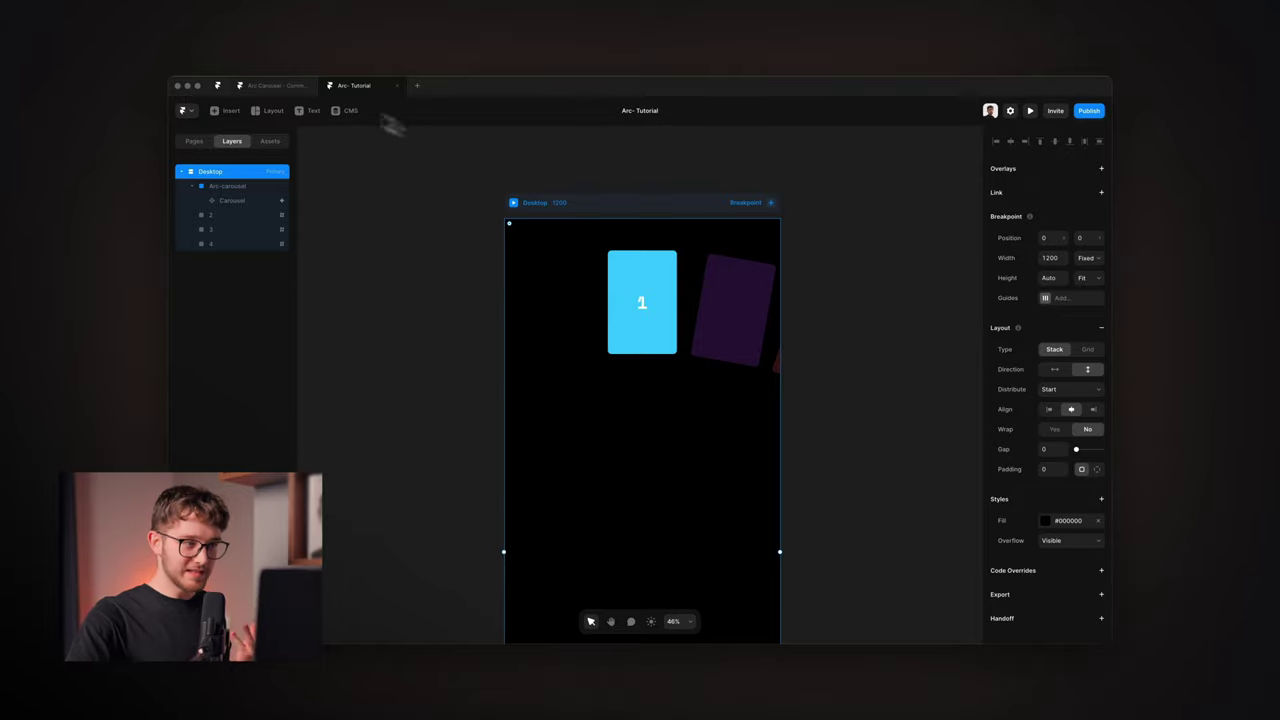
# Switch to the Arc Carousel - Community project, return to its Home page and preview the finished carousel
pyautogui.click(300, 87)
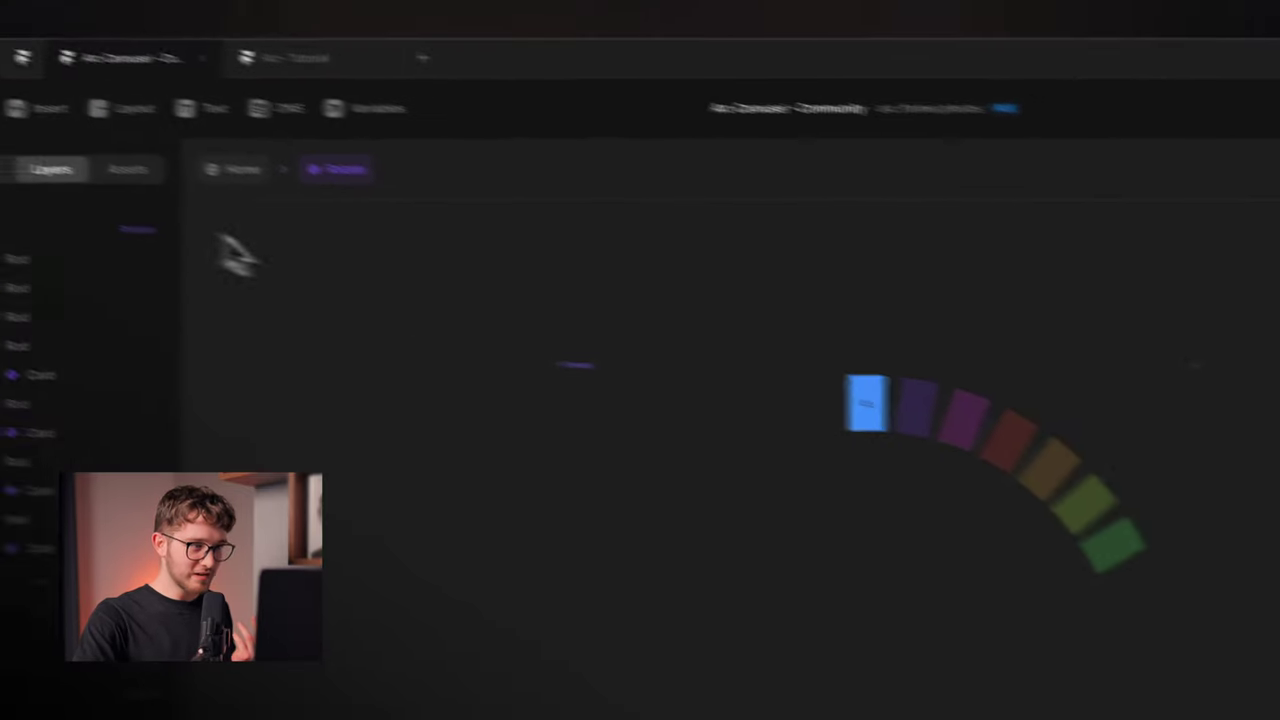
pyautogui.click(18, 118)
pyautogui.scroll(5, 592, 394)
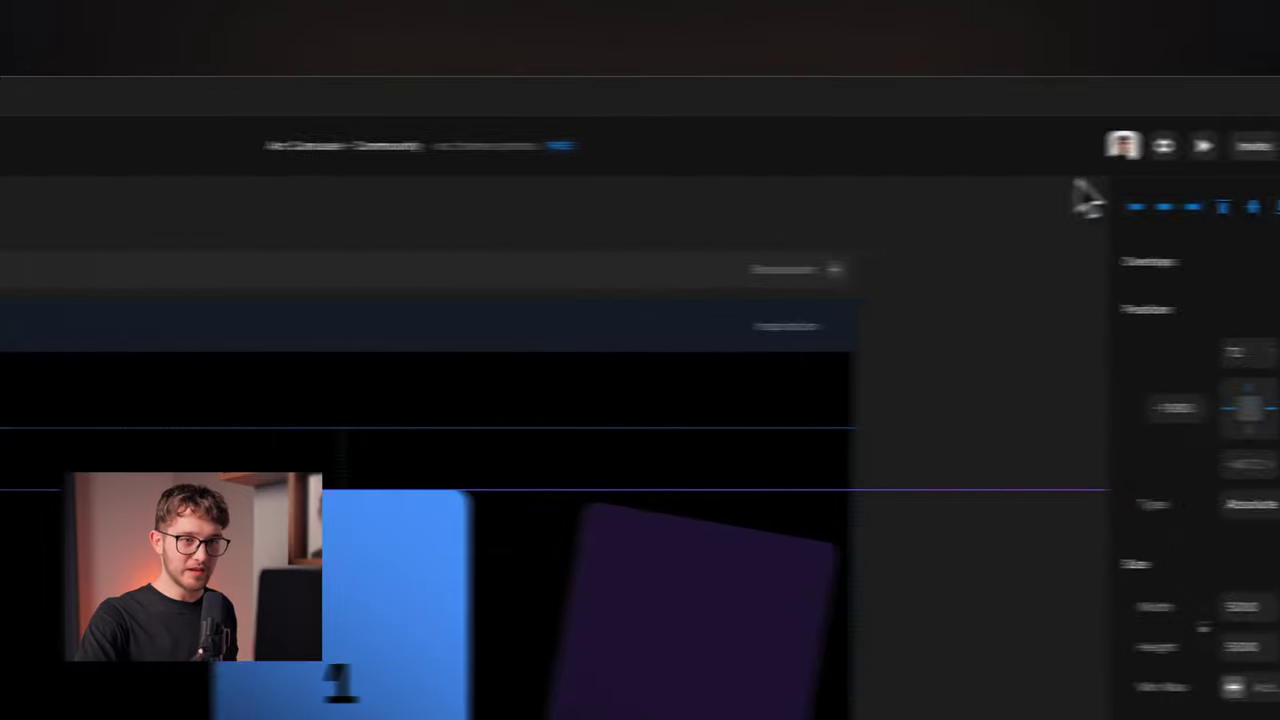
pyautogui.click(1043, 145)
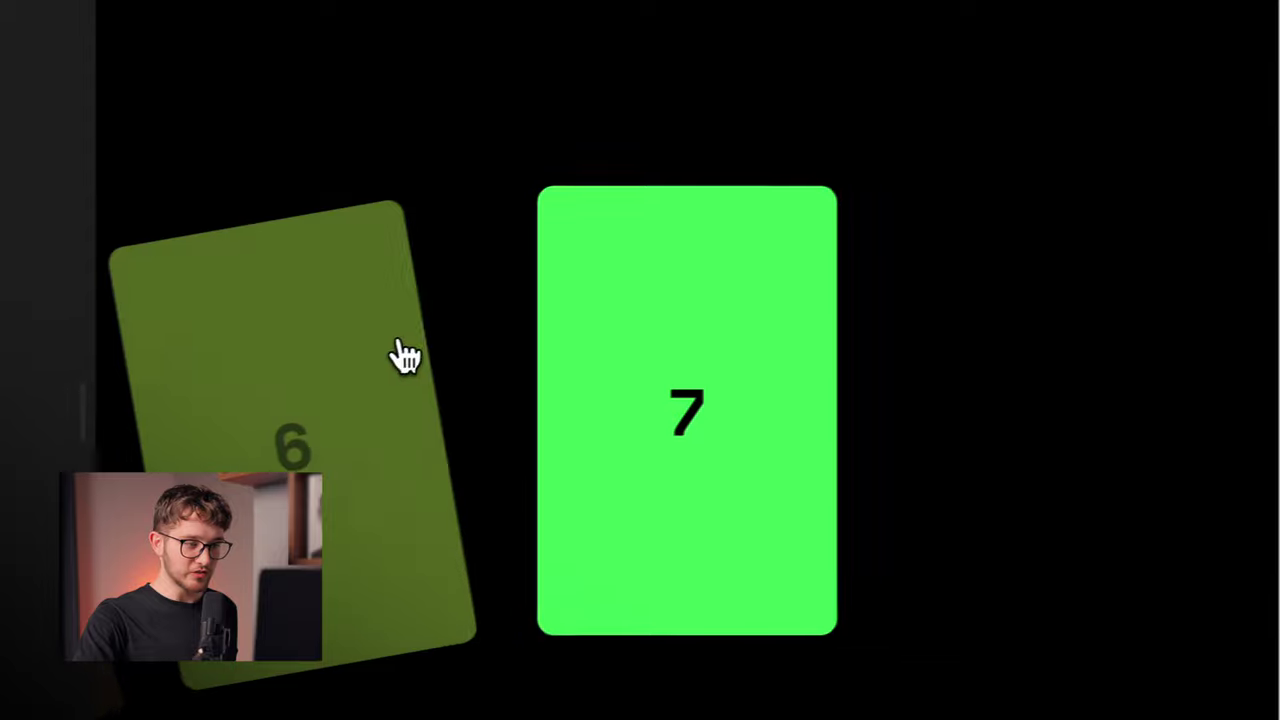
# Test the finished carousel's card navigation by stepping back from card 7 to card 3 through the preceding cards
pyautogui.click(267, 374)
pyautogui.click(163, 410)
pyautogui.click(380, 380)
pyautogui.click(389, 406)
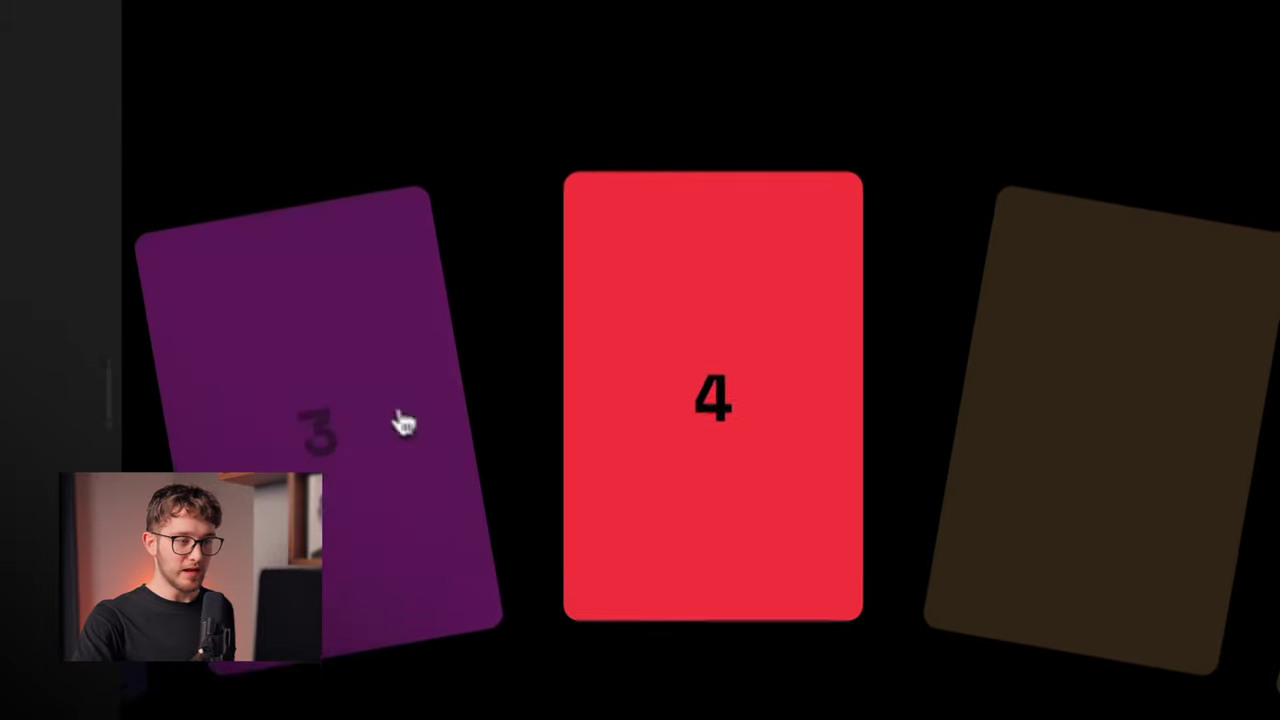
pyautogui.click(402, 424)
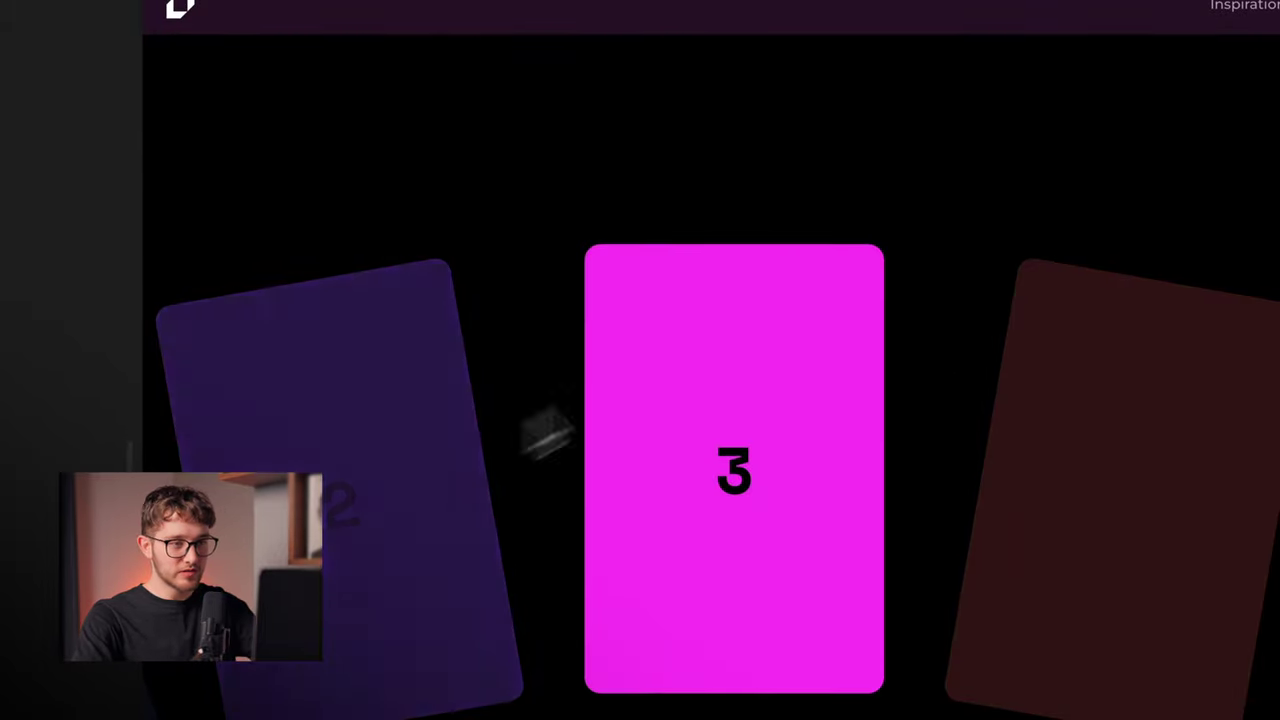